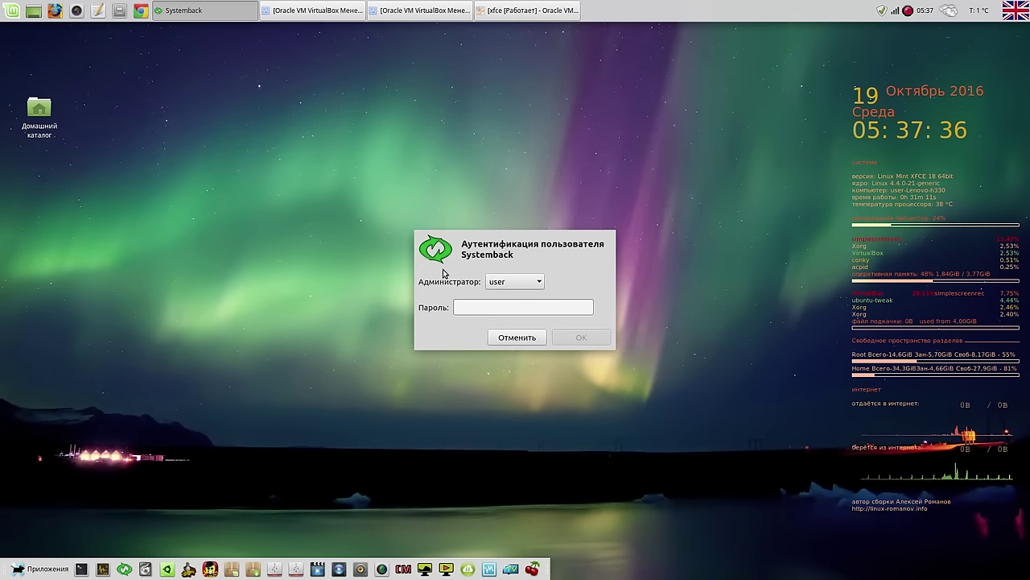
Step: Enter the administrator password to unlock Systemback and open its Live system creation page
{"action": "type", "text": "1"}
{"action": "left_click", "coordinate": [596, 338]}
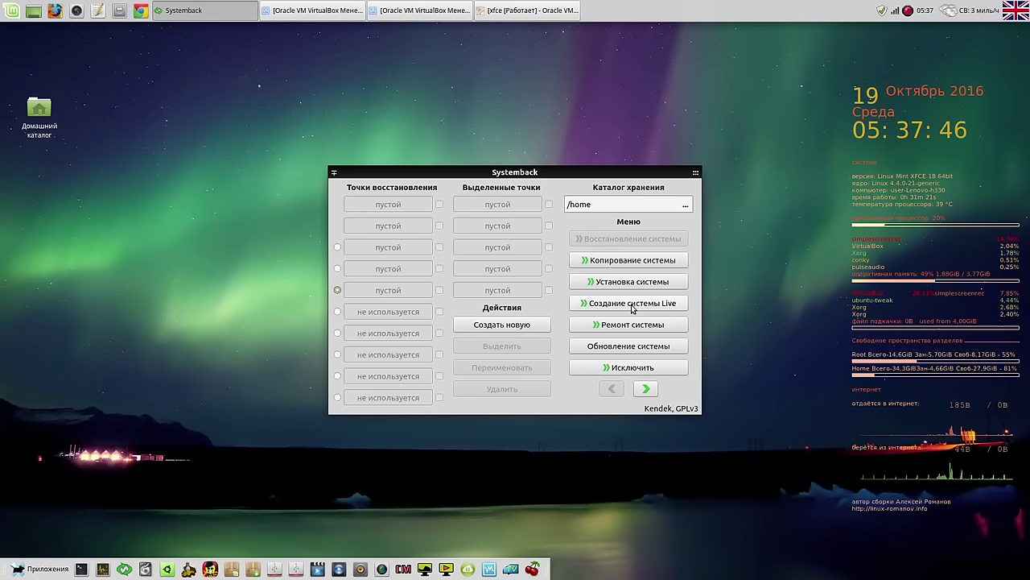
{"action": "left_click", "coordinate": [633, 304]}
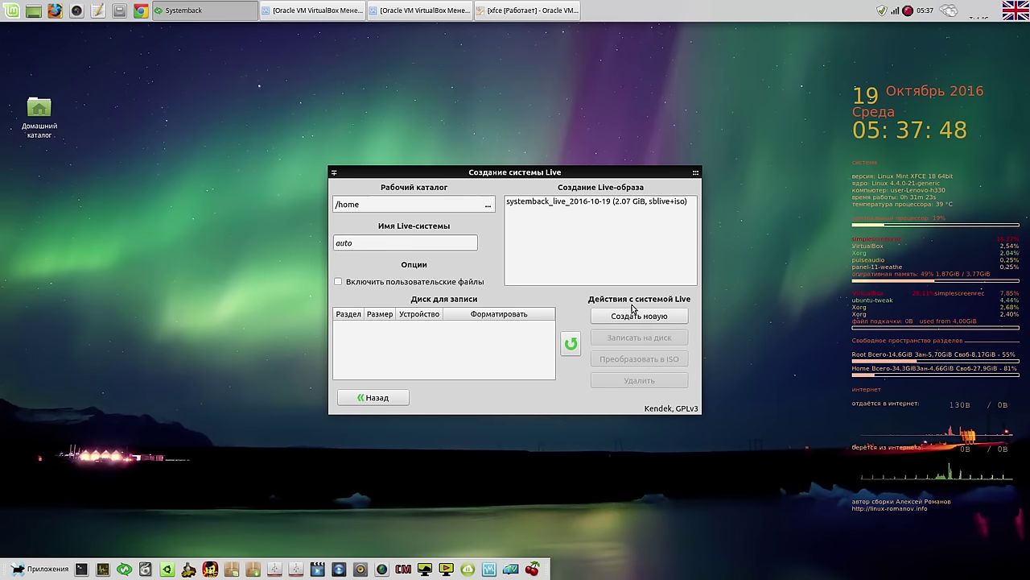
Step: Inspect the systemback_live_2016-10-19 image entry, return to the main Systemback window and close the program
{"action": "left_click", "coordinate": [632, 208]}
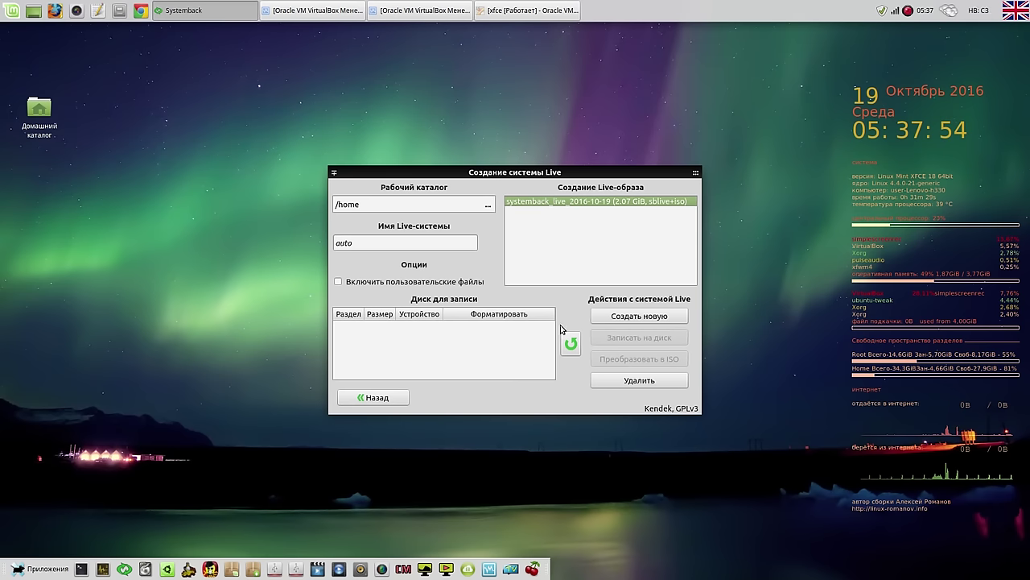
{"action": "left_click", "coordinate": [373, 397]}
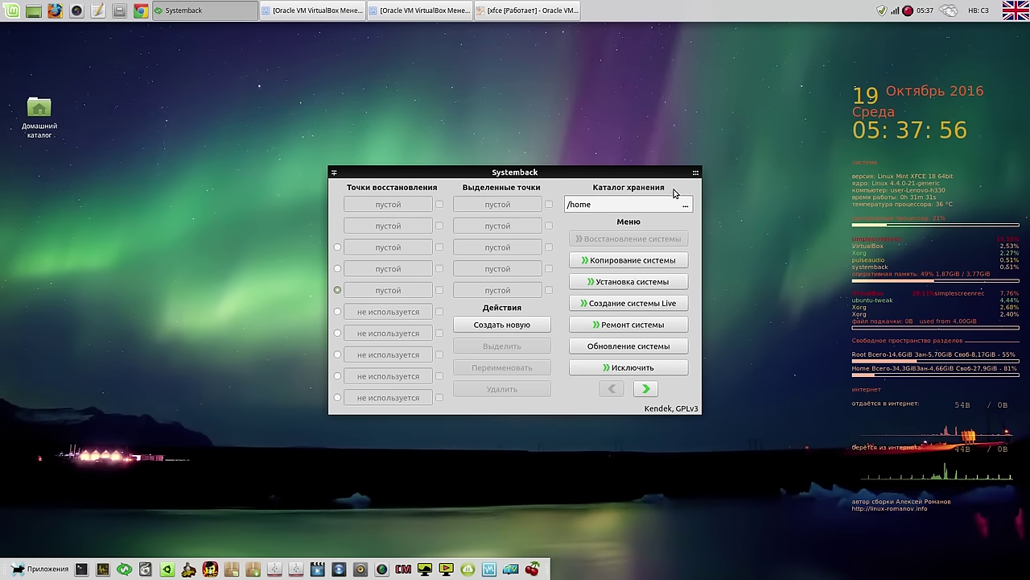
{"action": "left_click", "coordinate": [696, 172]}
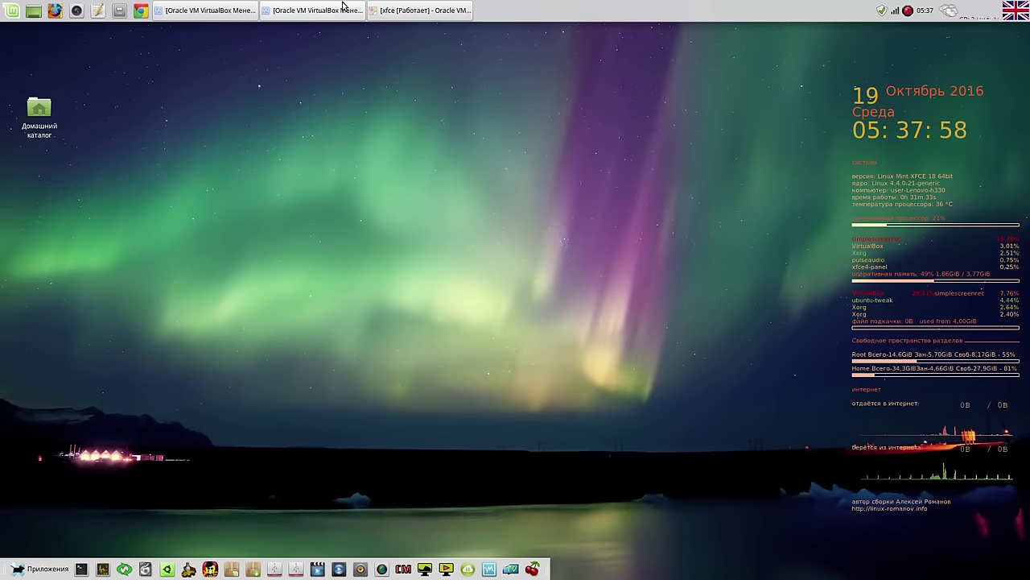
Step: Switch to the running xfce virtual machine in VirtualBox, close it and confirm its shutdown
{"action": "left_click", "coordinate": [421, 14]}
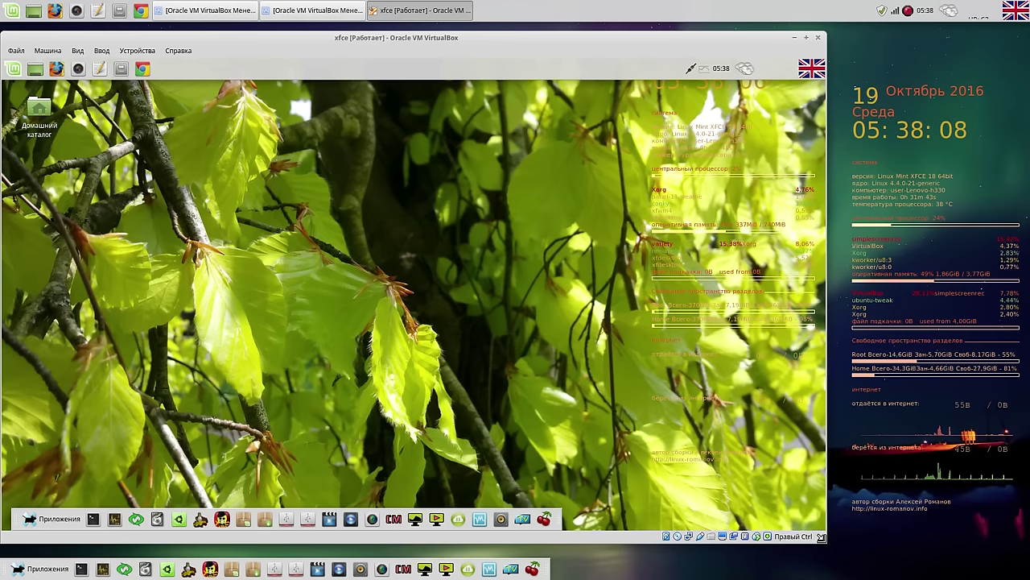
{"action": "left_click", "coordinate": [819, 38]}
{"action": "left_click", "coordinate": [482, 325]}
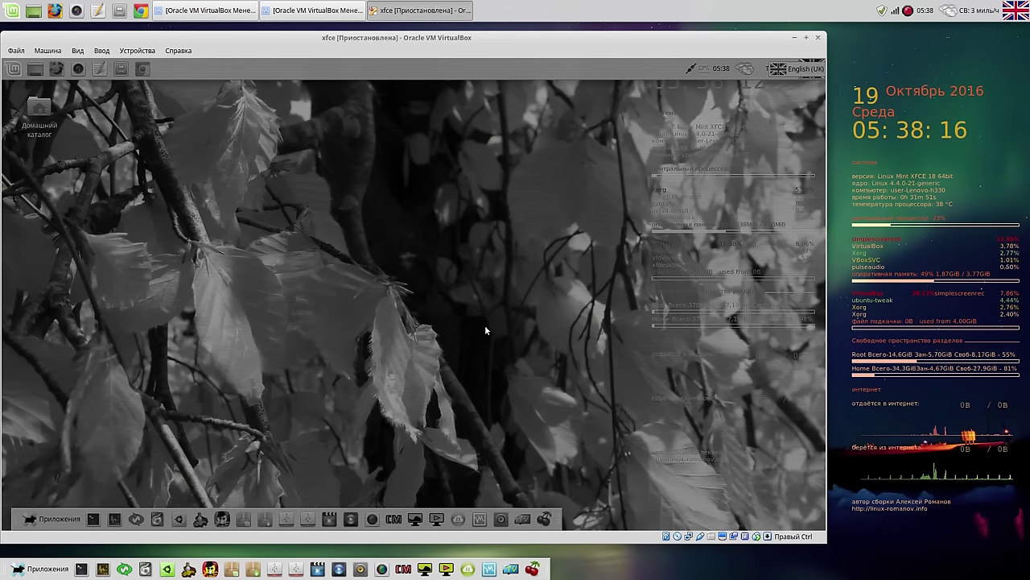
Step: Close both open VirtualBox Manager windows
{"action": "left_click", "coordinate": [340, 10]}
{"action": "left_click", "coordinate": [716, 136]}
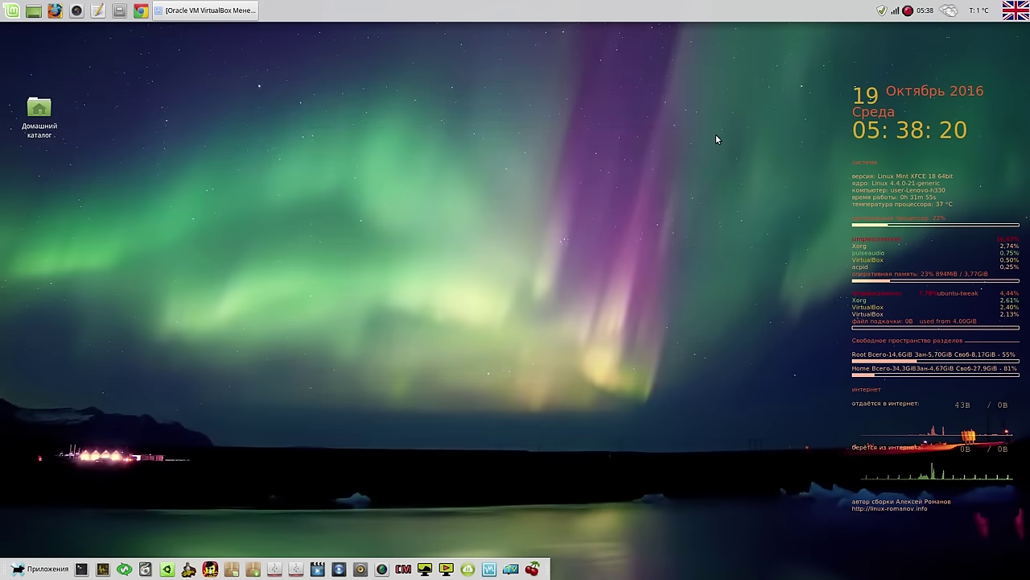
{"action": "left_click", "coordinate": [223, 12]}
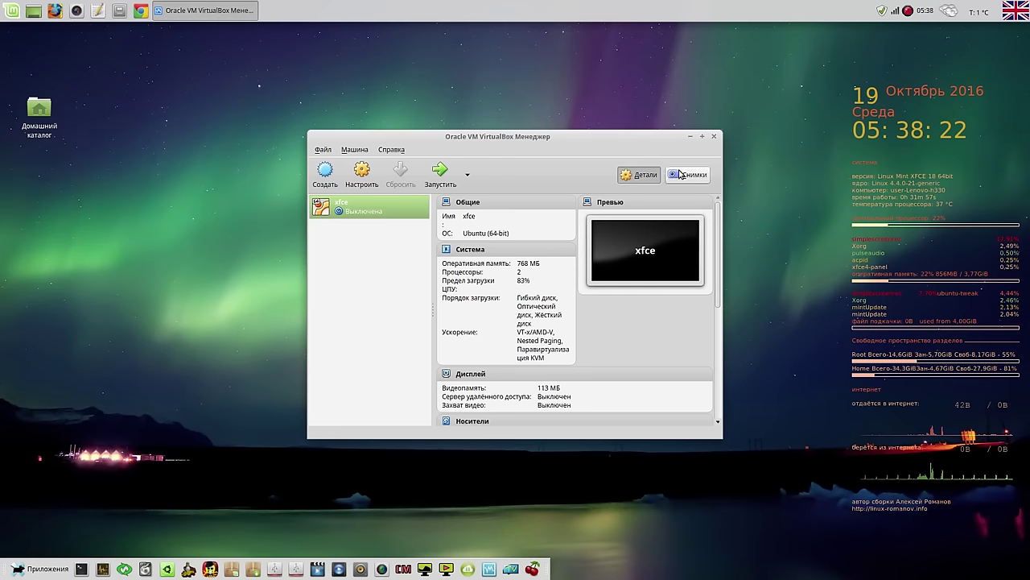
{"action": "left_click", "coordinate": [713, 137]}
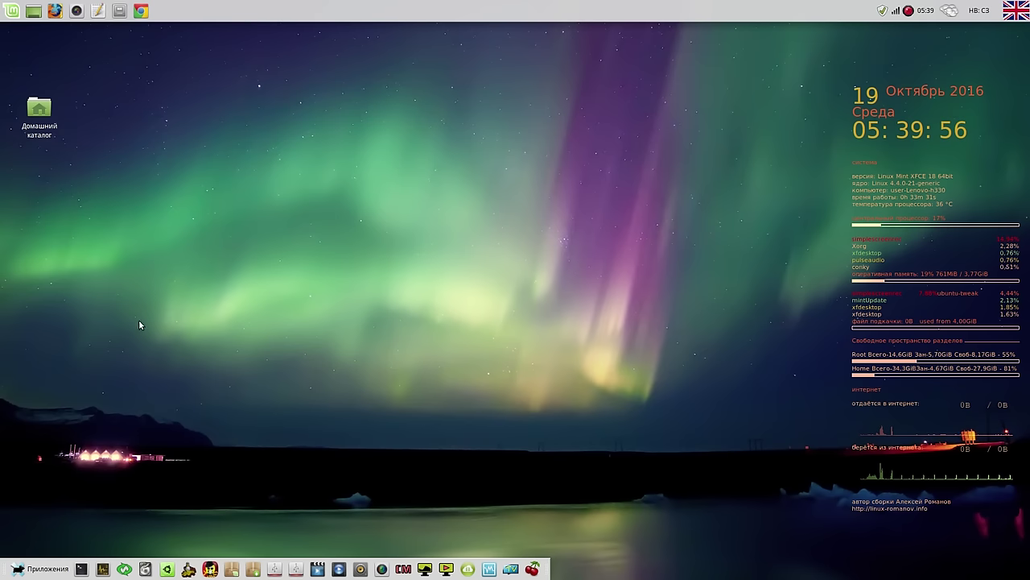
Step: Launch qt5-fsarchiver with the administrator password, view its partition saving and restoring window, and close it
{"action": "left_click", "coordinate": [145, 569]}
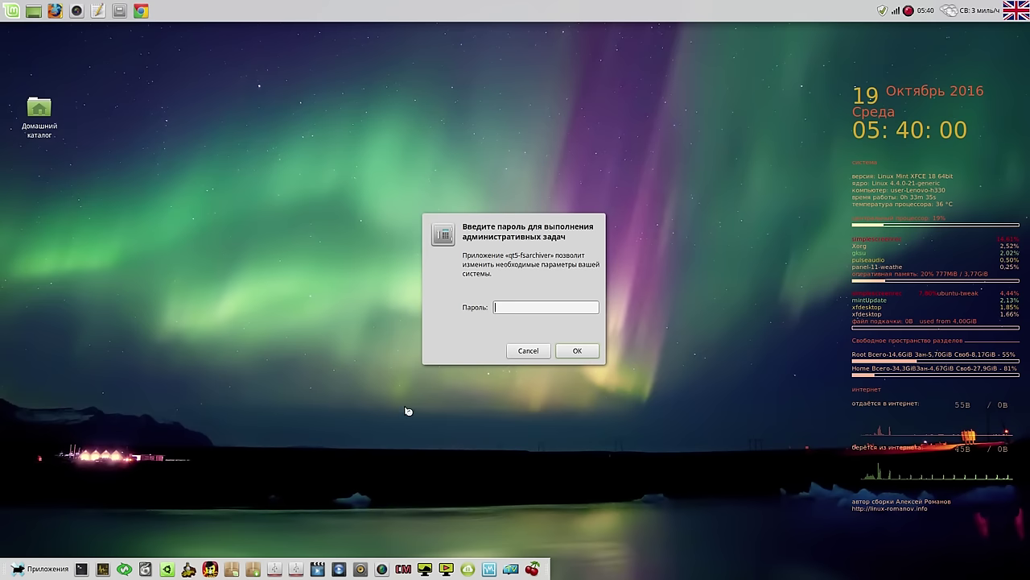
{"action": "type", "text": "*"}
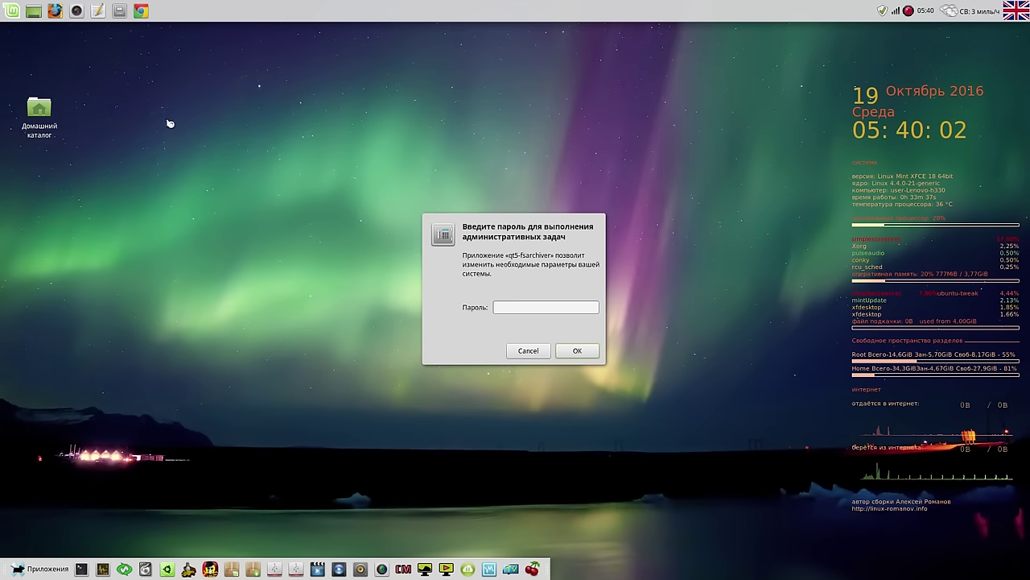
{"action": "left_click", "coordinate": [577, 350]}
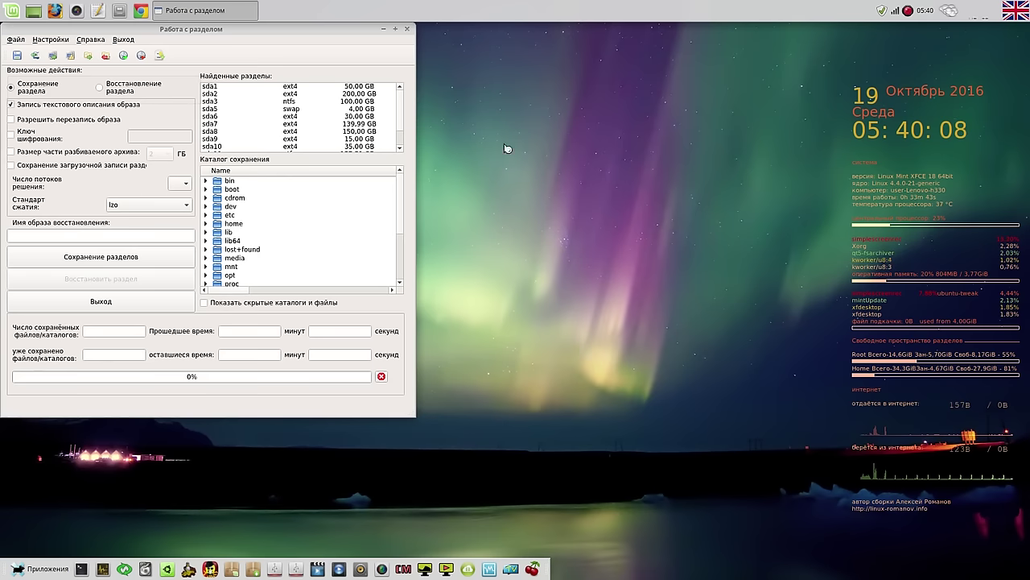
{"action": "left_click", "coordinate": [409, 29]}
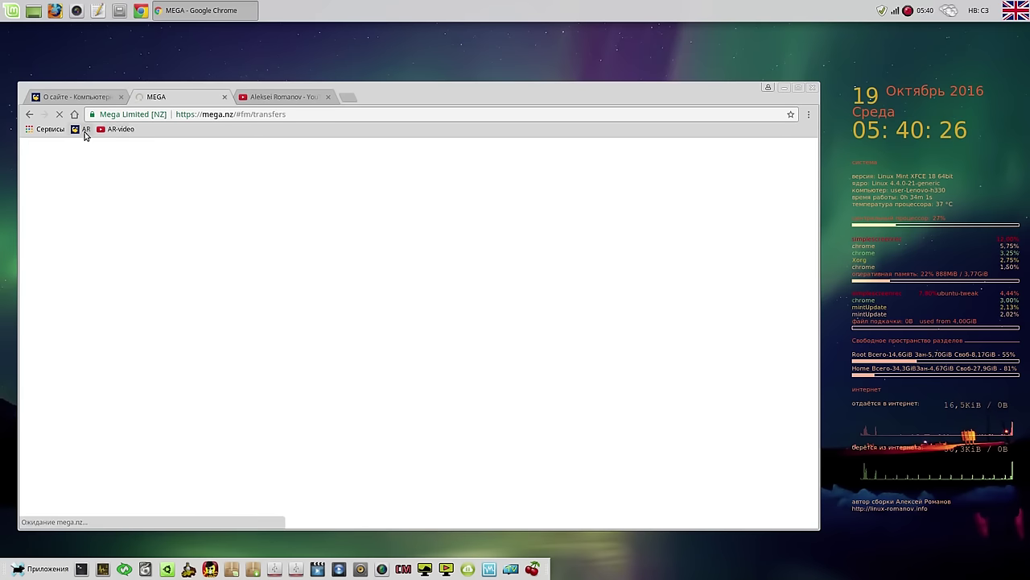
Step: In Chrome, close the MEGA and YouTube tabs to leave only the linux-romanov.info page open
{"action": "left_click", "coordinate": [225, 98]}
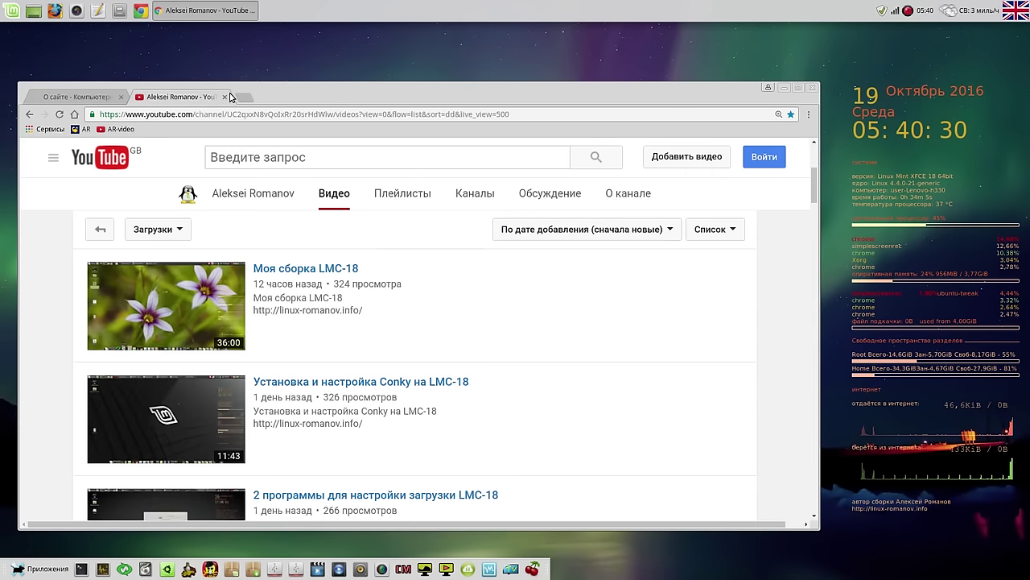
{"action": "left_click", "coordinate": [224, 97]}
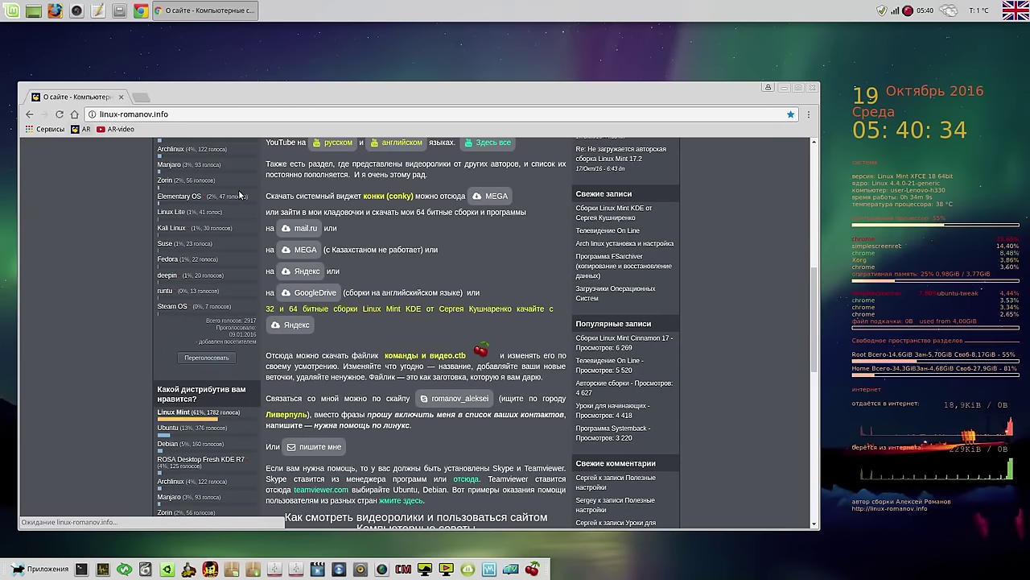
Step: Look through the Systemback page and the FSarchiver page in the Программы section of linux-romanov.info
{"action": "scroll", "coordinate": [811, 316], "scroll_direction": "up", "scroll_amount": 6}
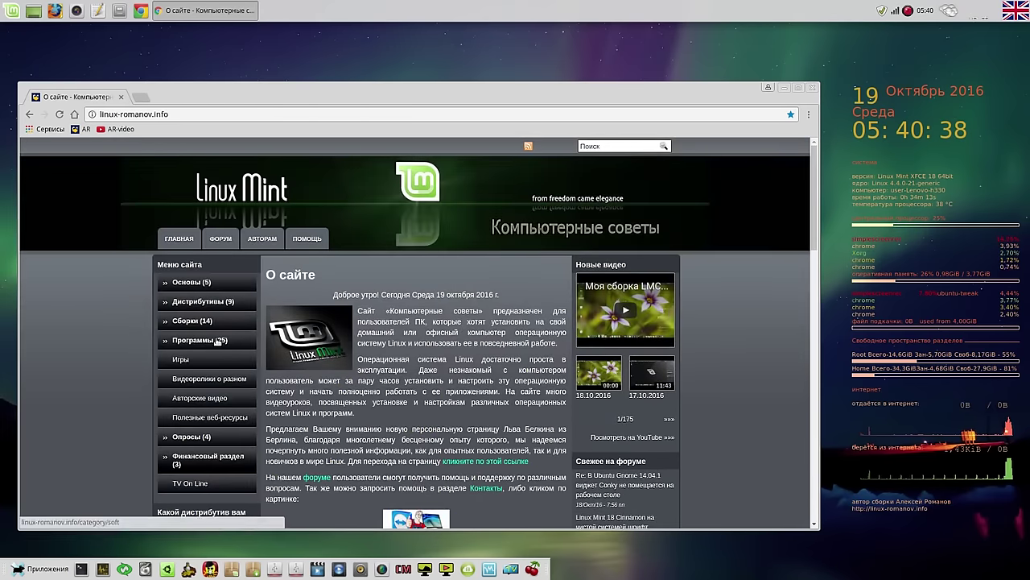
{"action": "mouse_move", "coordinate": [218, 342]}
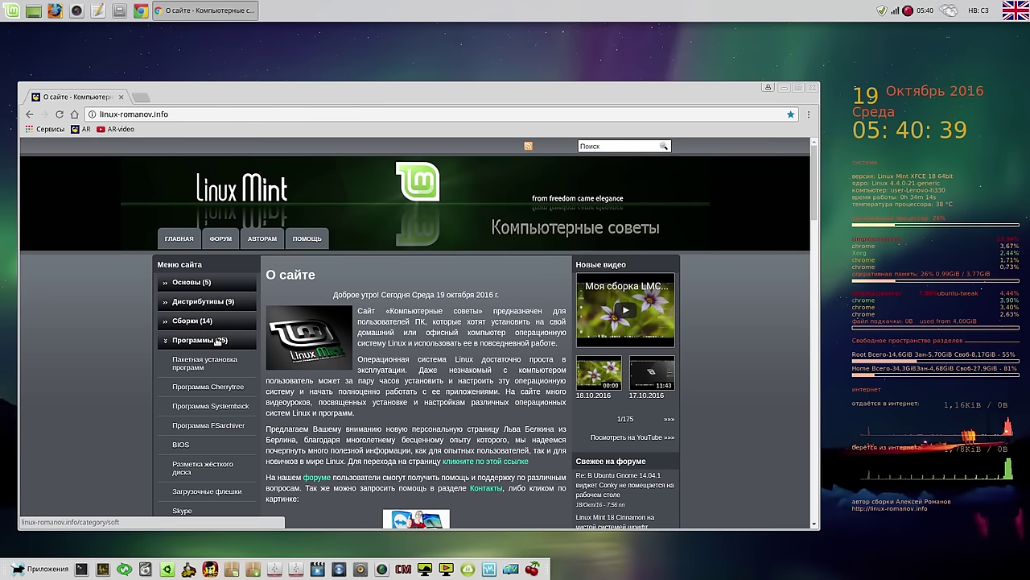
{"action": "left_click", "coordinate": [214, 411]}
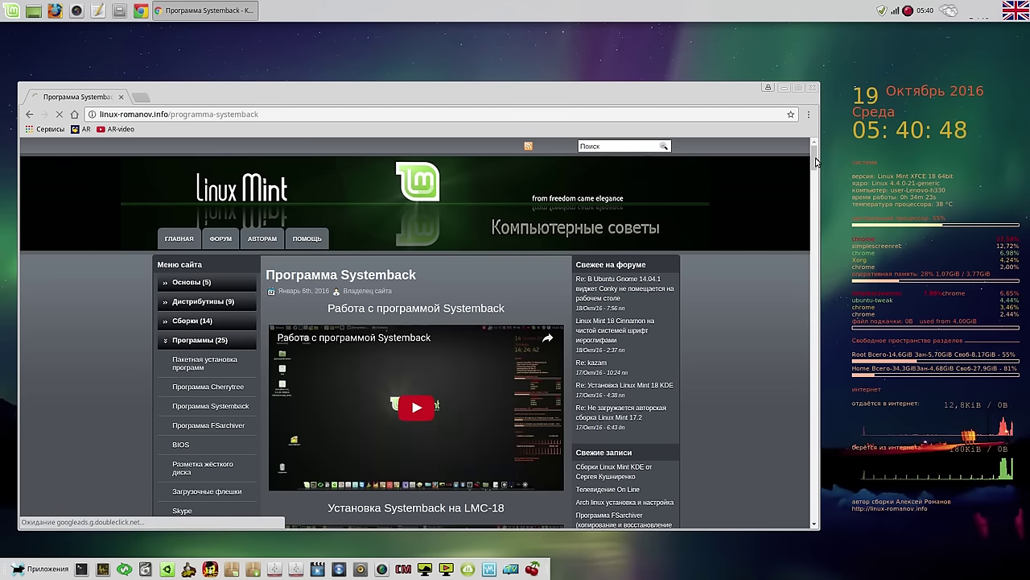
{"action": "left_click_drag", "start_coordinate": [816, 161], "coordinate": [815, 172]}
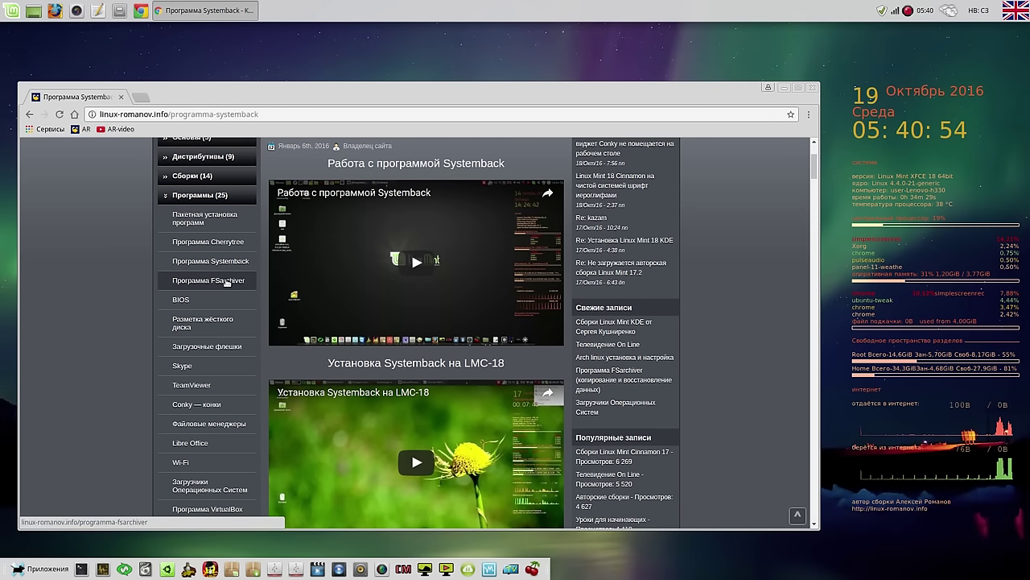
{"action": "left_click", "coordinate": [226, 280]}
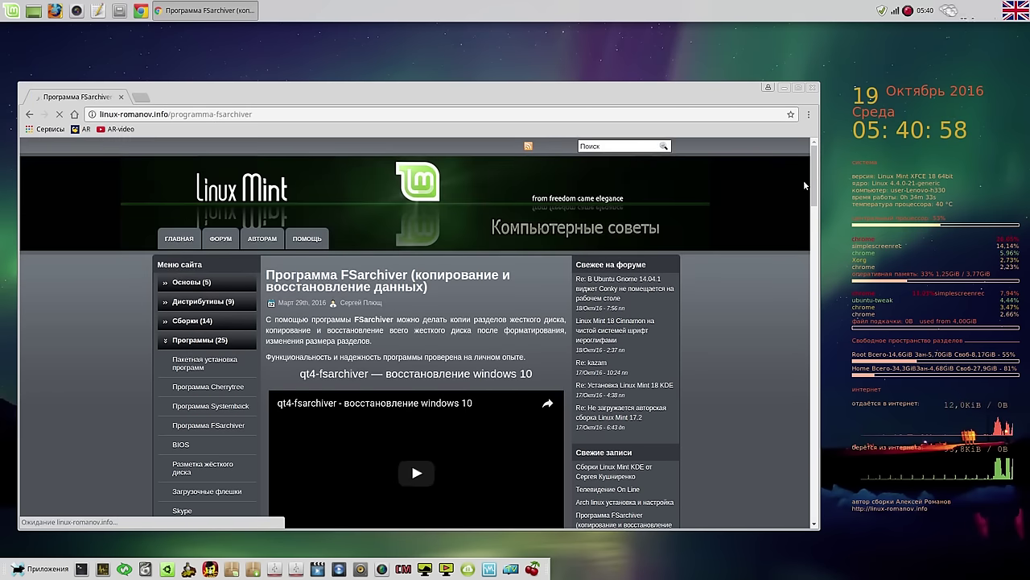
{"action": "mouse_move", "coordinate": [814, 170]}
{"action": "left_mouse_down"}
{"action": "mouse_move", "coordinate": [824, 227]}
{"action": "mouse_move", "coordinate": [813, 249]}
{"action": "mouse_move", "coordinate": [813, 189]}
{"action": "left_mouse_up"}
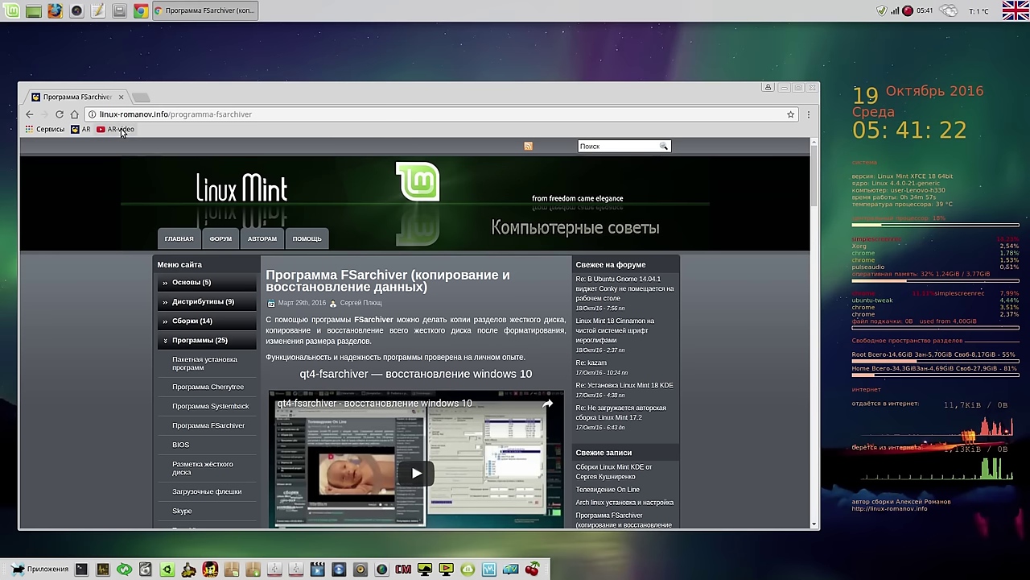
Step: Open the bookmarked AR-video YouTube channel in a new tab, look through its uploads, and minimize Chrome
{"action": "key", "text": "ctrl+t"}
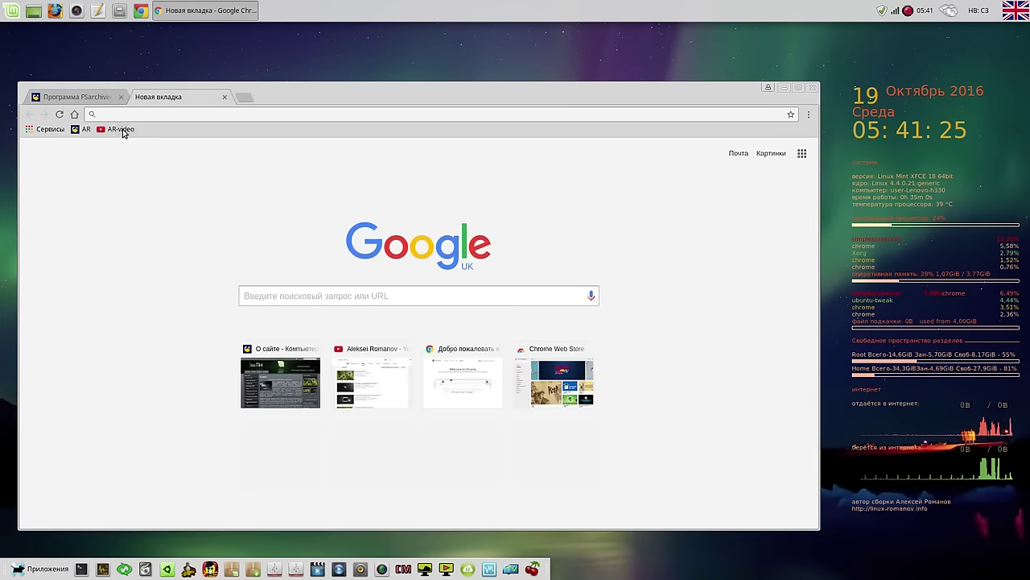
{"action": "left_click", "coordinate": [121, 130]}
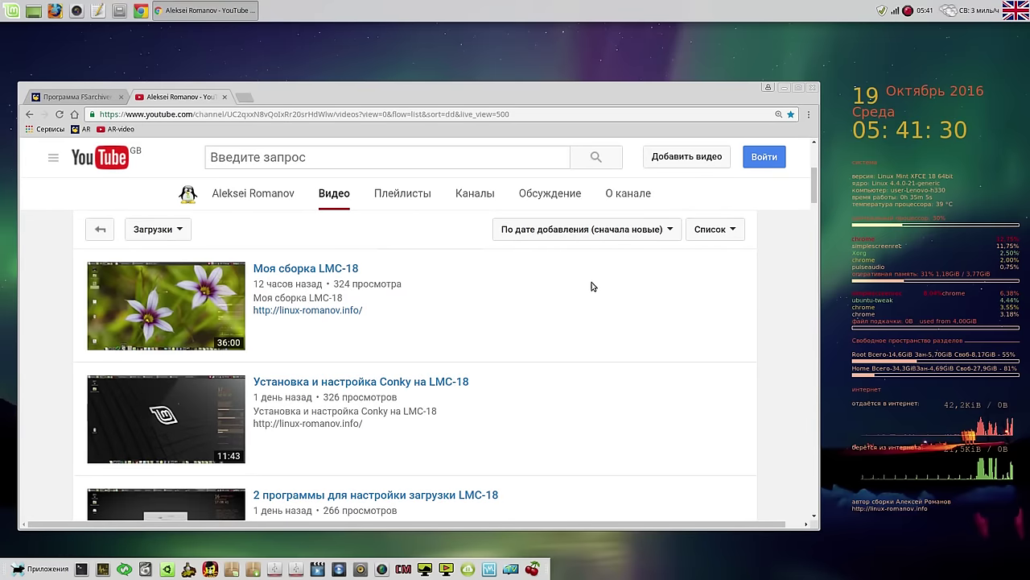
{"action": "left_click_drag", "start_coordinate": [815, 192], "coordinate": [822, 156]}
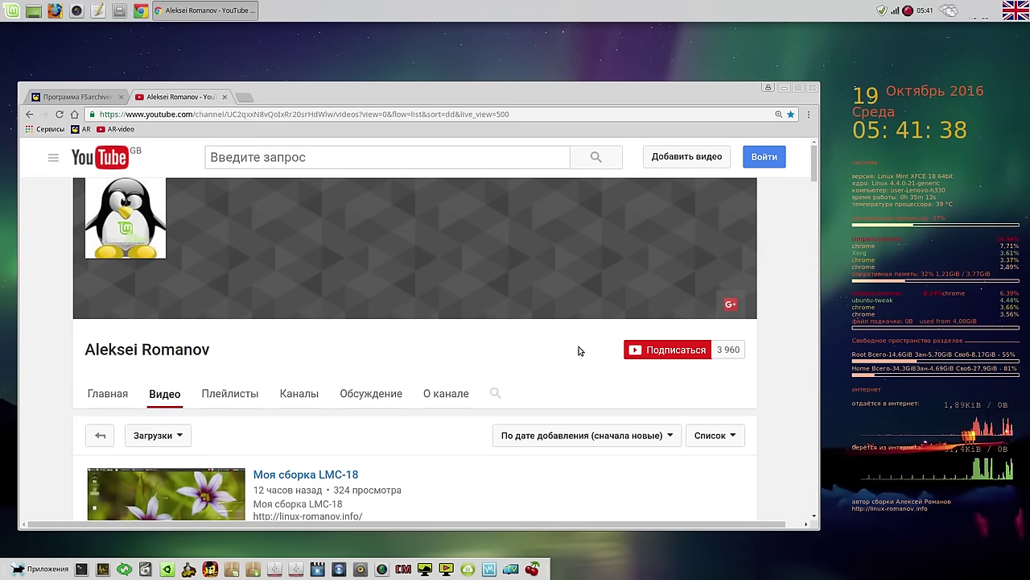
{"action": "left_click_drag", "start_coordinate": [816, 168], "coordinate": [816, 191]}
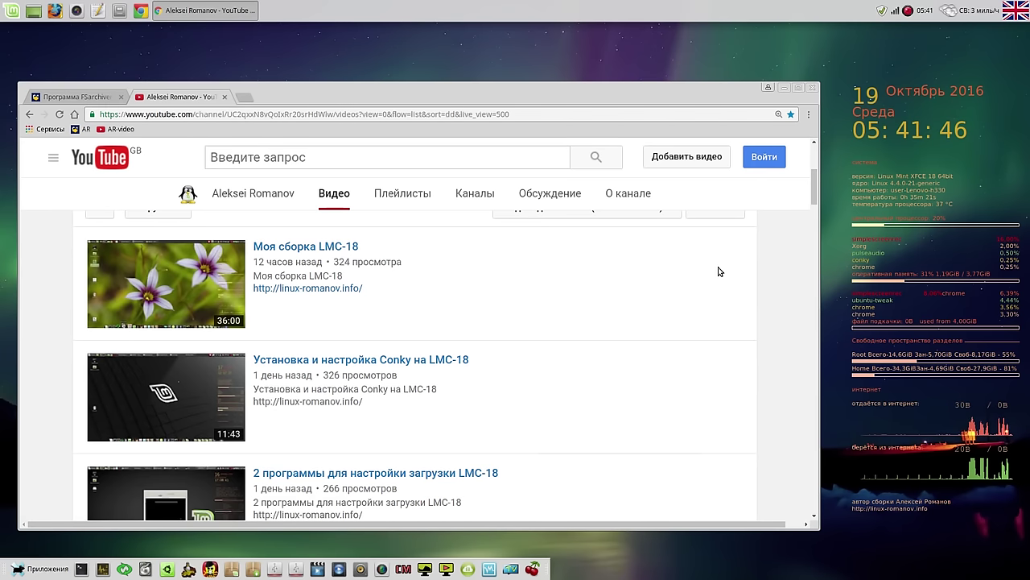
{"action": "left_click", "coordinate": [783, 87]}
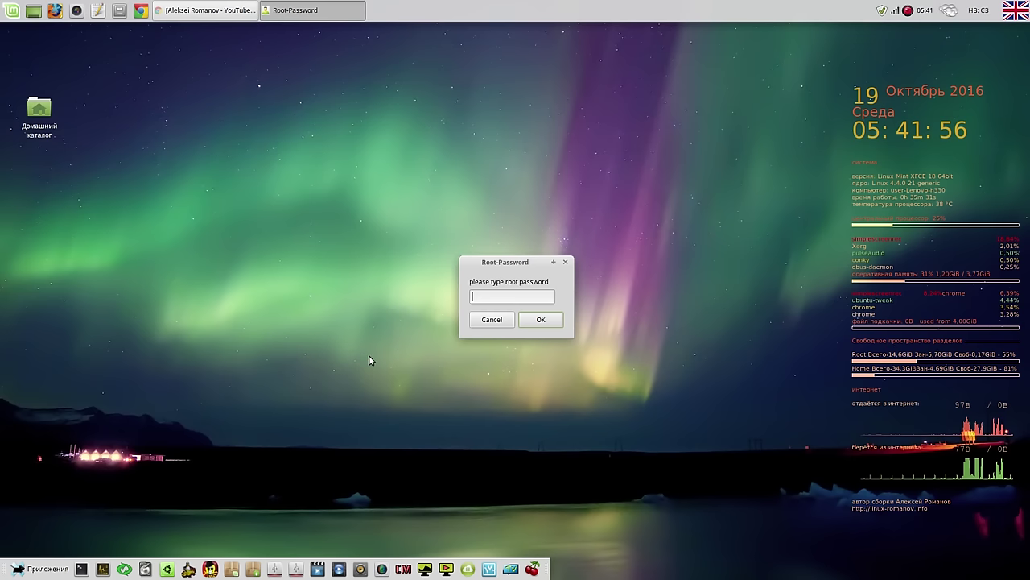
Step: Enter the root password for Super Boot Manager and open its Grub-manager, moving the window toward mid-screen
{"action": "type", "text": "*"}
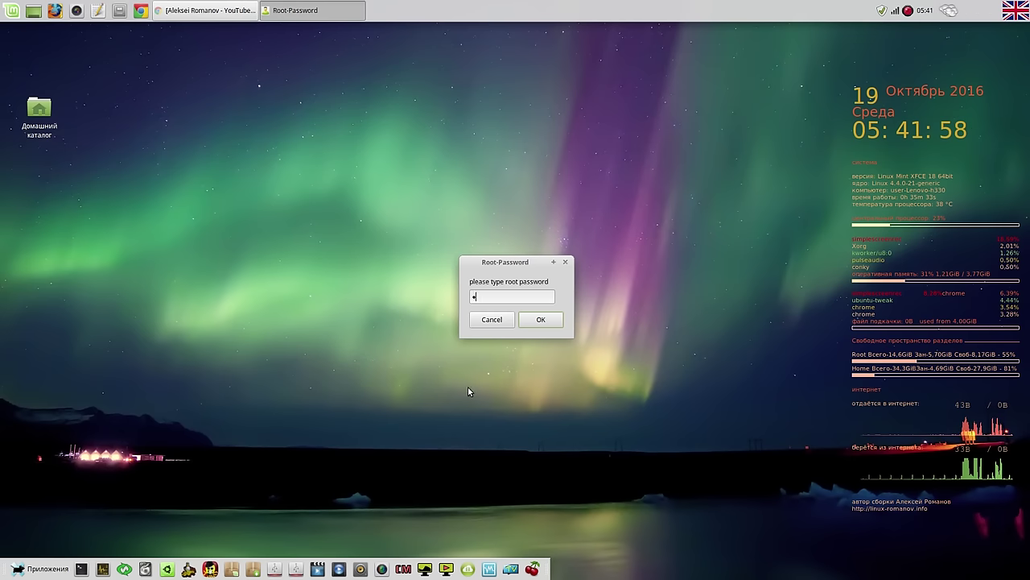
{"action": "left_click", "coordinate": [542, 318]}
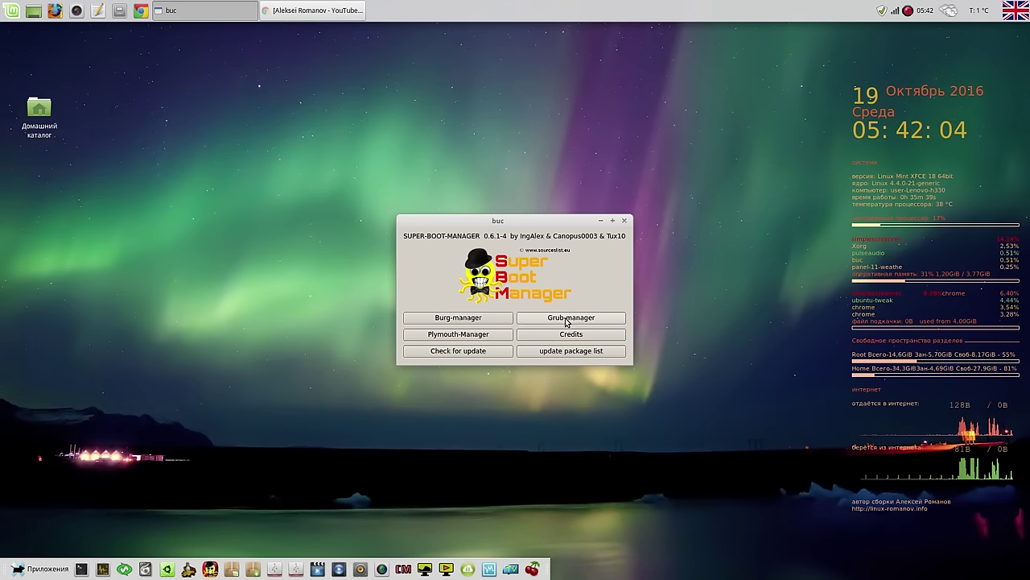
{"action": "left_click", "coordinate": [566, 320]}
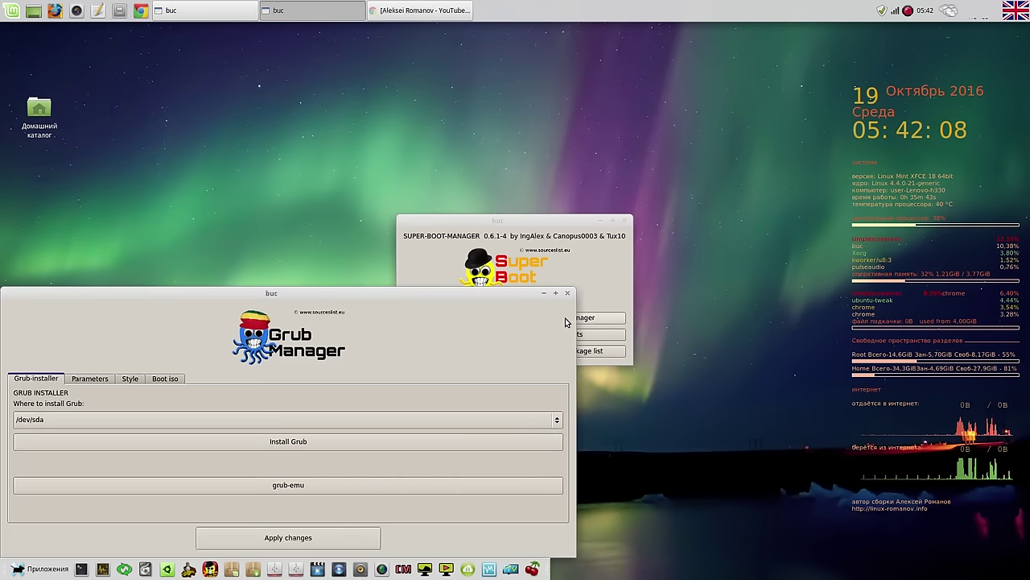
{"action": "left_click_drag", "start_coordinate": [499, 293], "coordinate": [612, 176]}
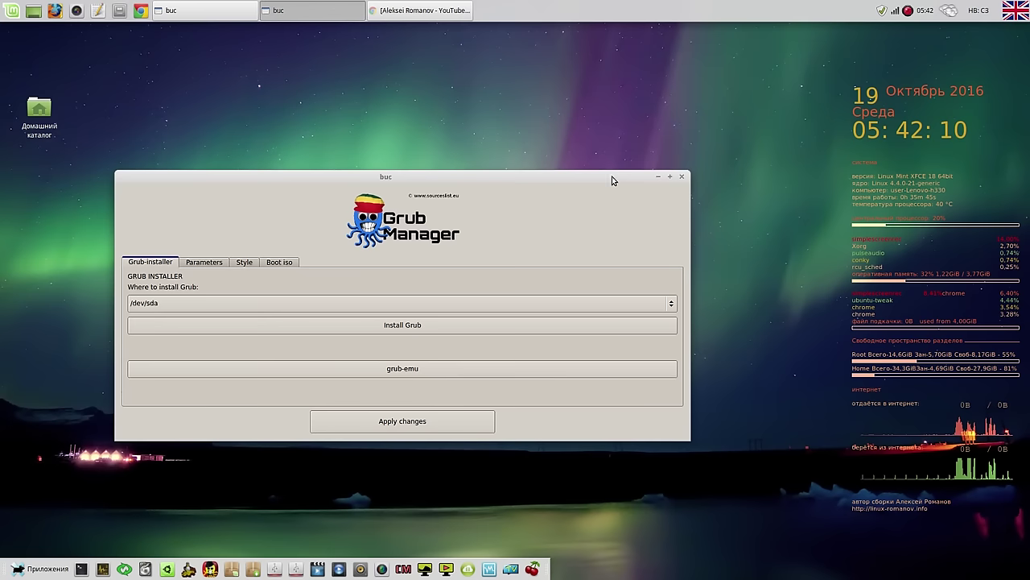
Step: Preview the boot menu with grub-emu, and close the preview, Grub Manager and Super Boot Manager
{"action": "left_click", "coordinate": [470, 369]}
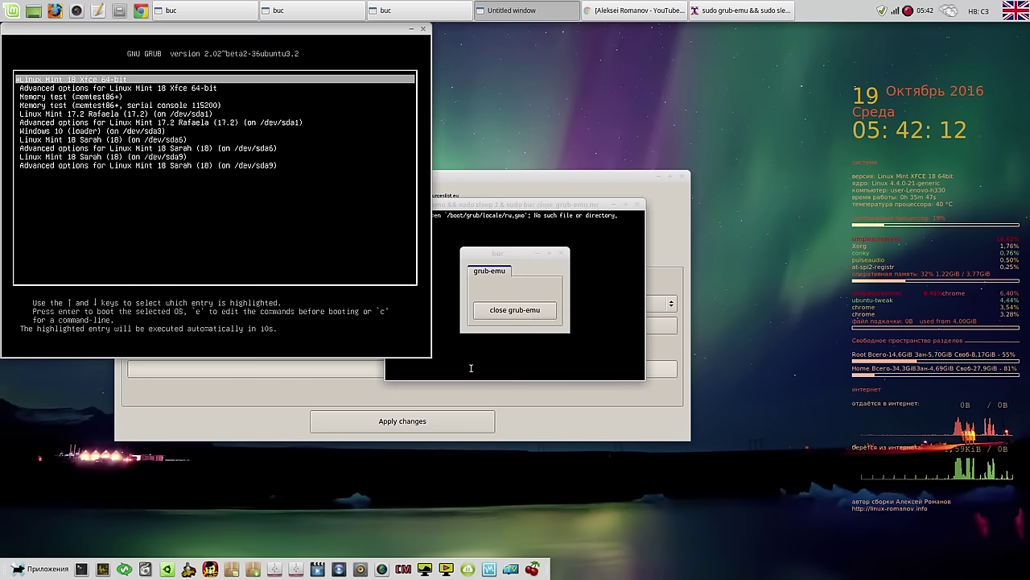
{"action": "left_click", "coordinate": [641, 207]}
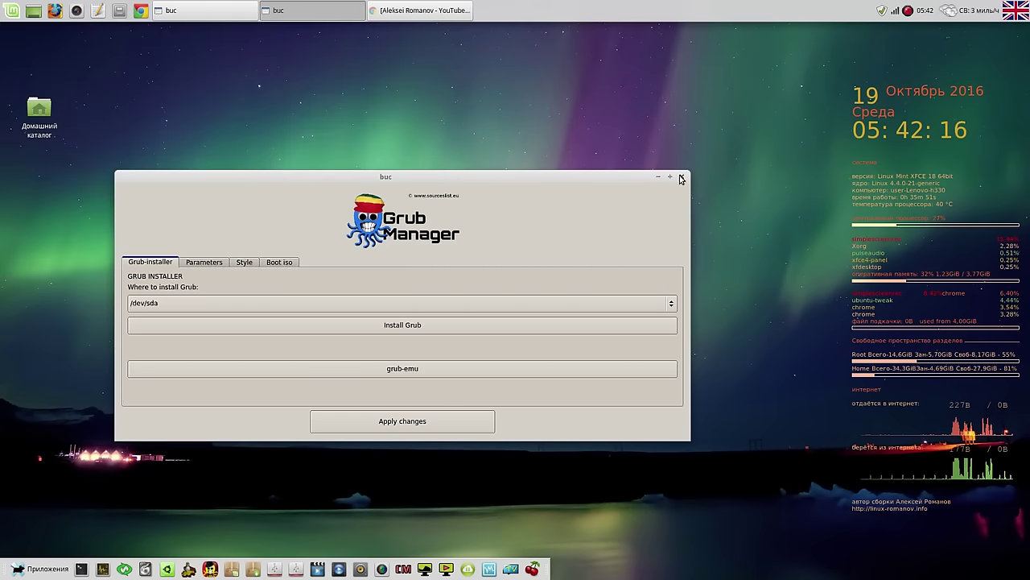
{"action": "left_click", "coordinate": [681, 177]}
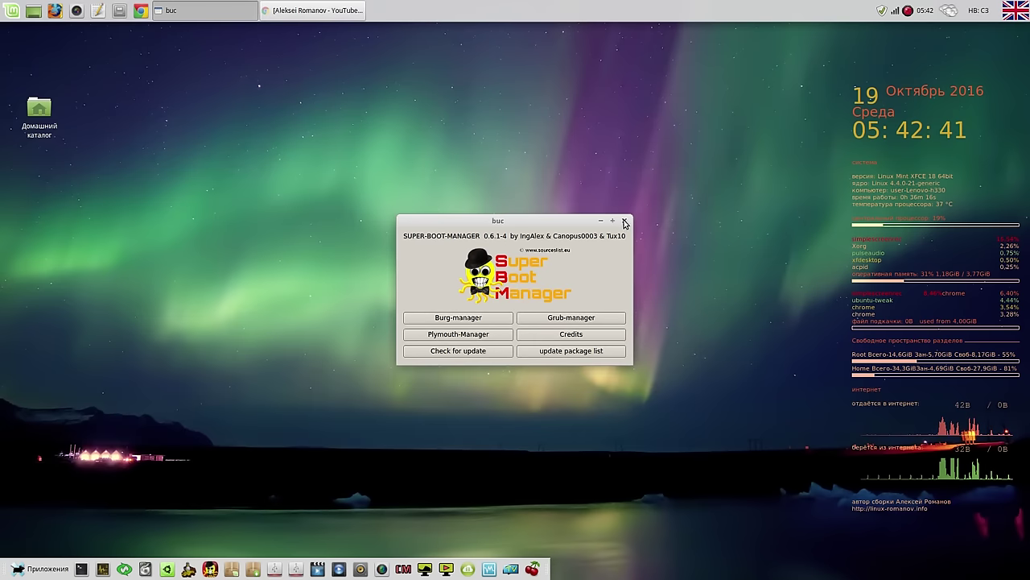
{"action": "left_click", "coordinate": [624, 220]}
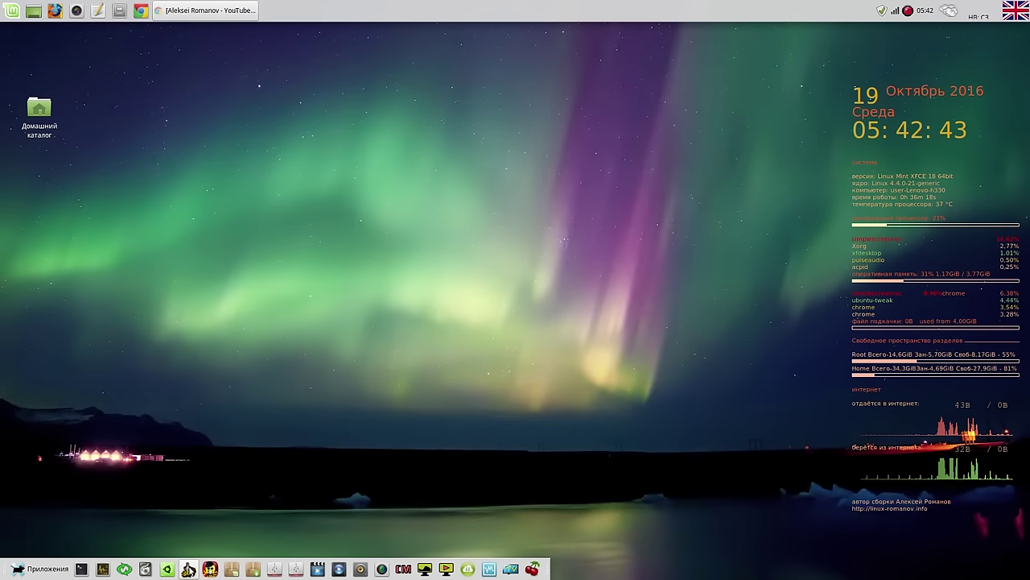
Step: Enter the account password for Grub Customizer to review its boot entry list, and exit without updating the configuration
{"action": "left_click", "coordinate": [189, 569]}
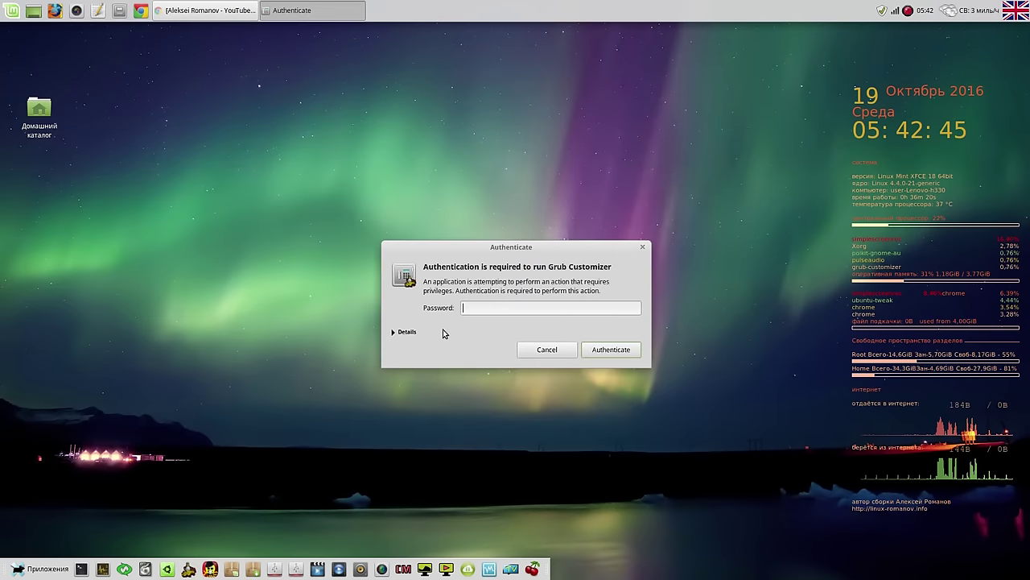
{"action": "type", "text": "1"}
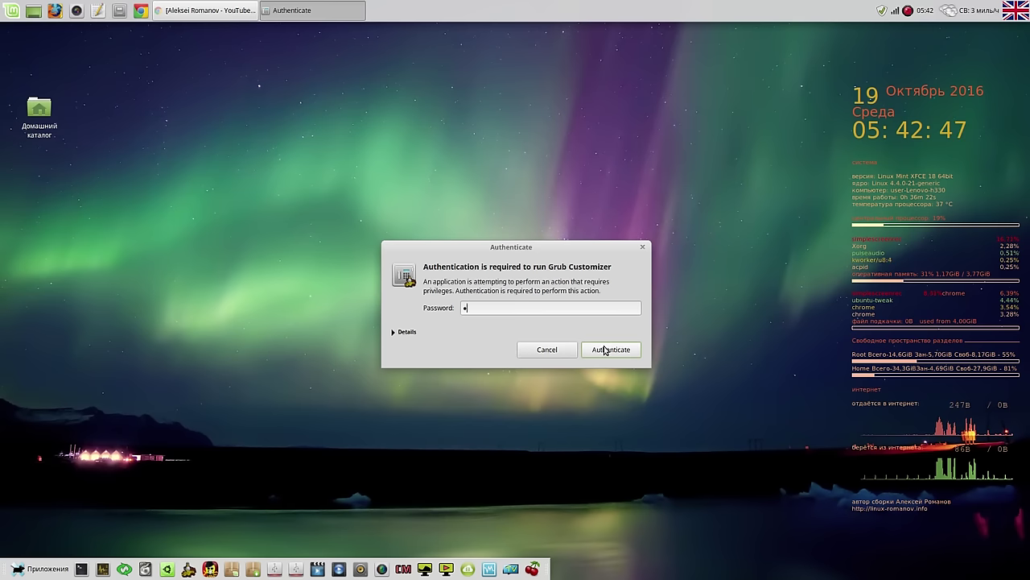
{"action": "left_click", "coordinate": [604, 350]}
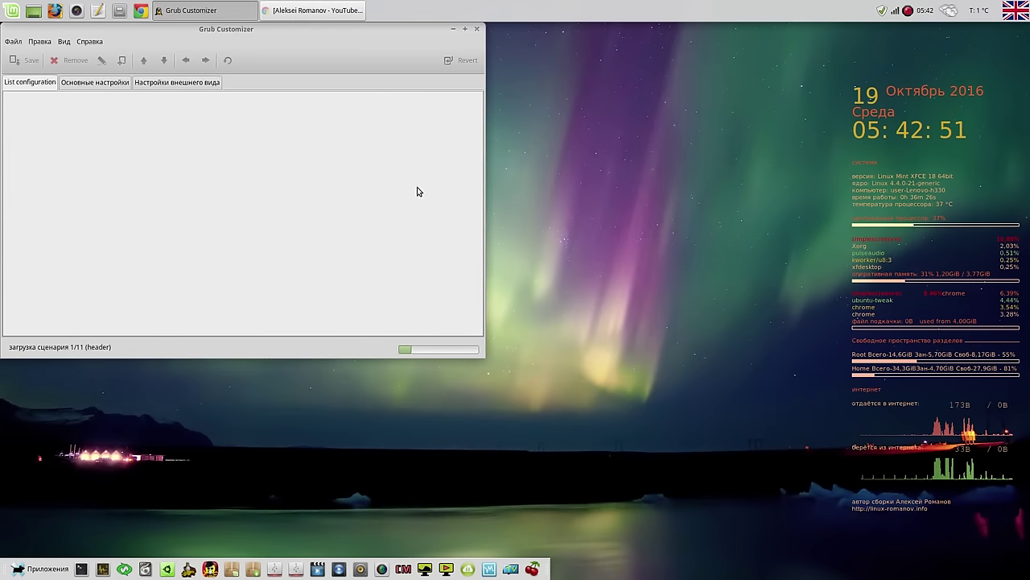
{"action": "left_click_drag", "start_coordinate": [412, 32], "coordinate": [438, 65]}
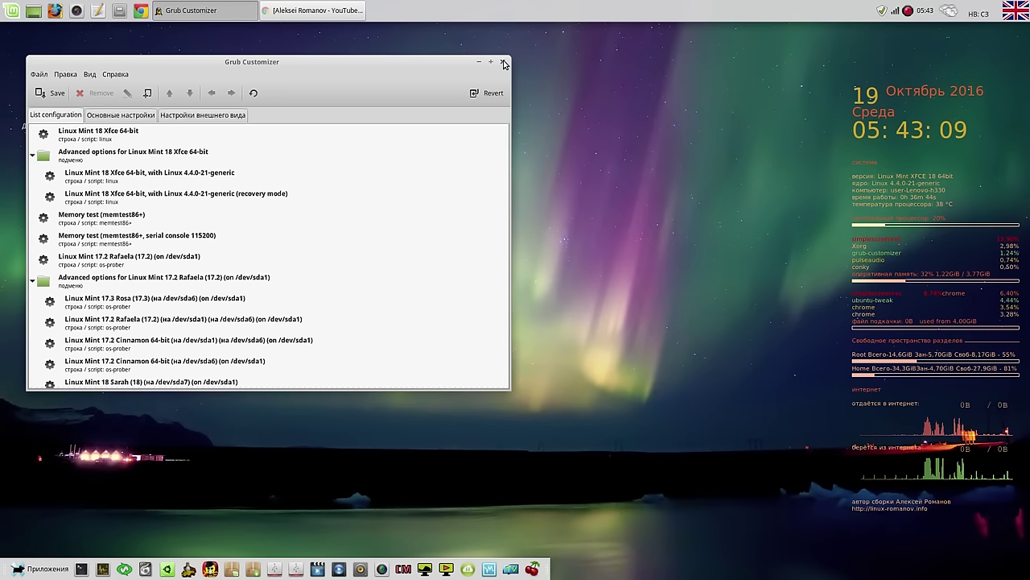
{"action": "left_click", "coordinate": [503, 62]}
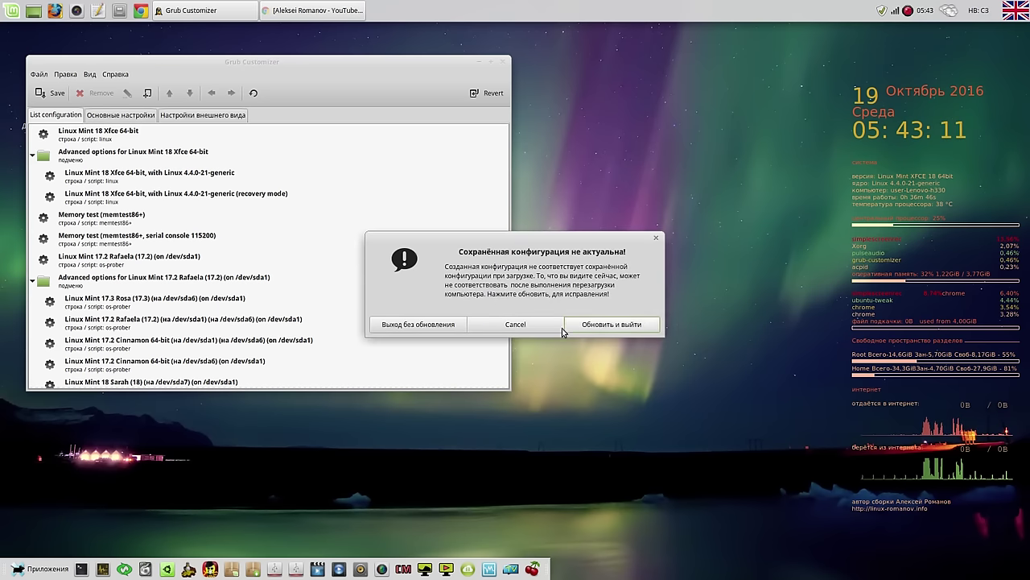
{"action": "left_click", "coordinate": [449, 325]}
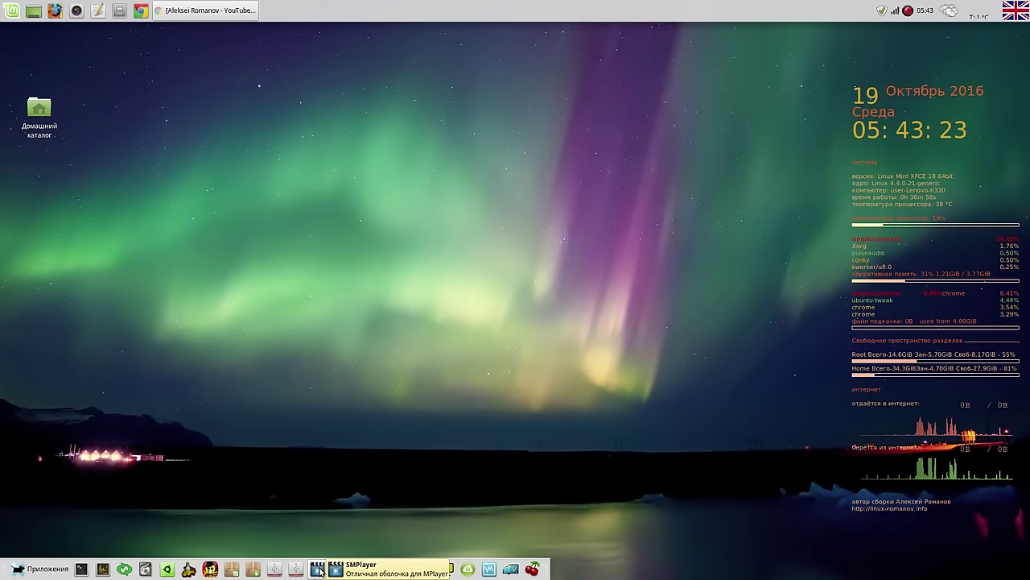
Step: Launch SMPlayer and reduce its window to a smaller size, moving it fully into view on the desktop
{"action": "left_click", "coordinate": [318, 570]}
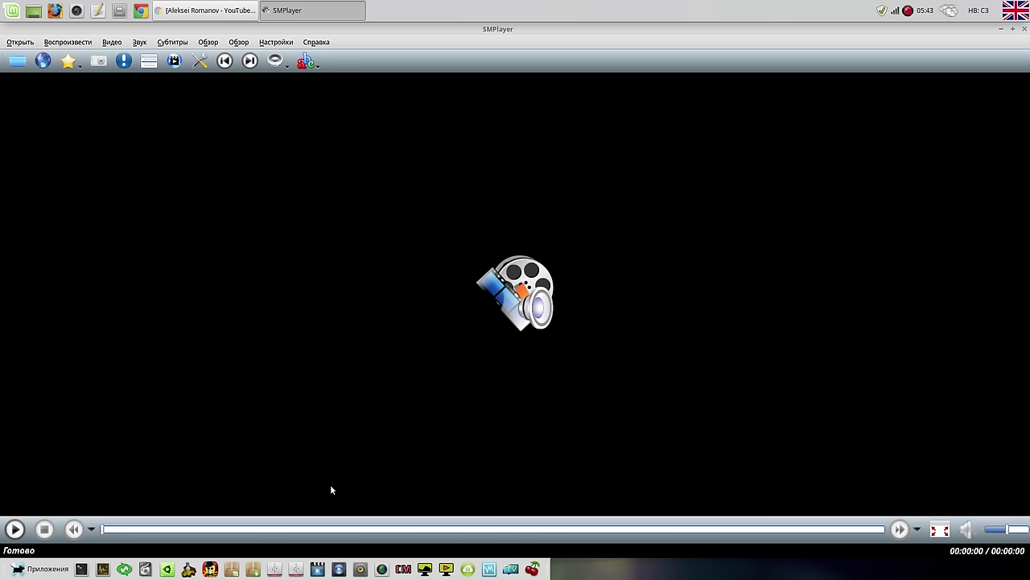
{"action": "left_click", "coordinate": [1012, 29]}
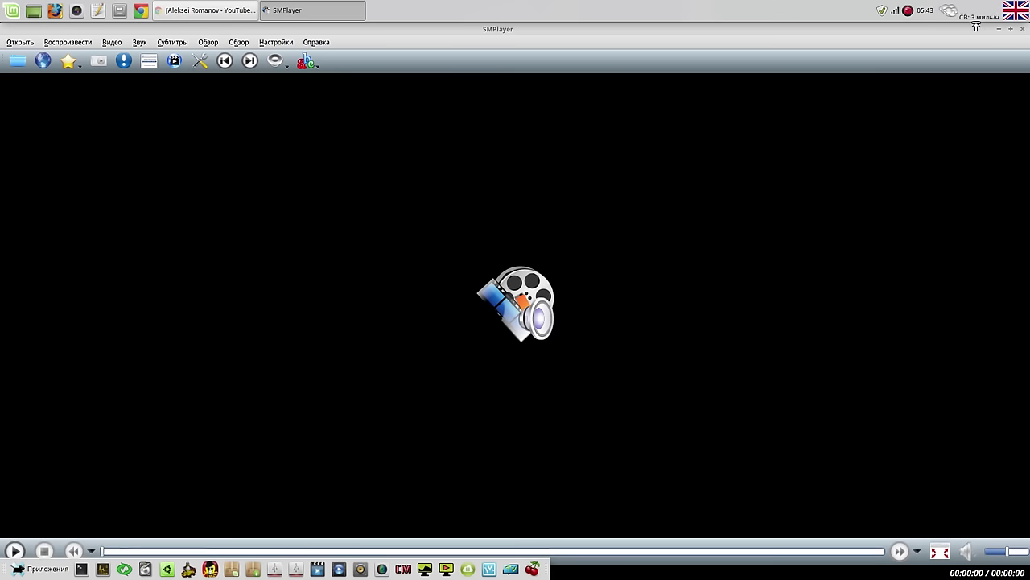
{"action": "left_click_drag", "start_coordinate": [970, 31], "coordinate": [943, 38]}
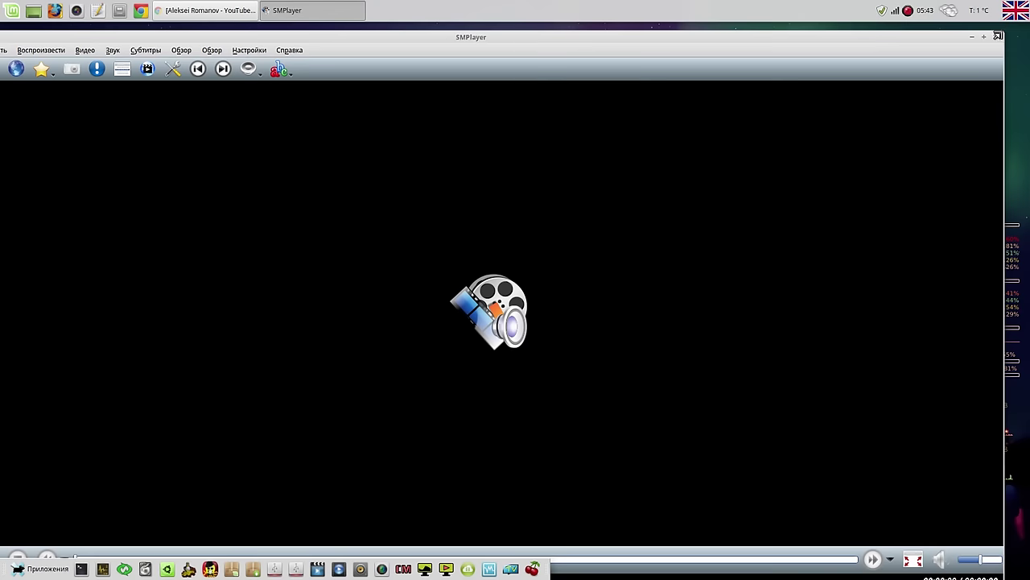
{"action": "left_click", "coordinate": [984, 37]}
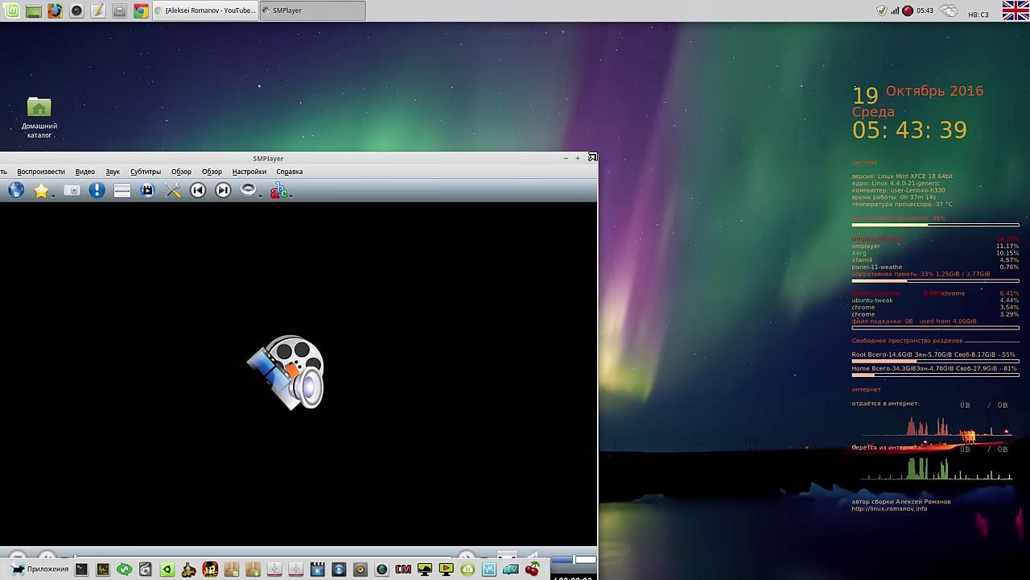
{"action": "left_click_drag", "start_coordinate": [498, 166], "coordinate": [538, 52]}
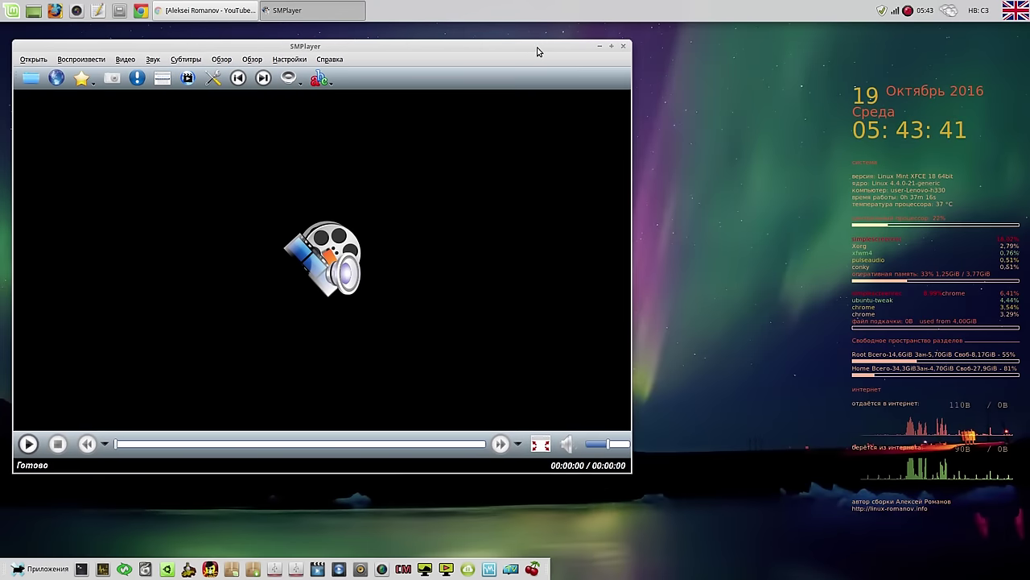
Step: Open SMPlayer's YouTube browser beside the player window and search it for "макаревич"
{"action": "left_click", "coordinate": [191, 79]}
{"action": "left_click_drag", "start_coordinate": [250, 32], "coordinate": [883, 44]}
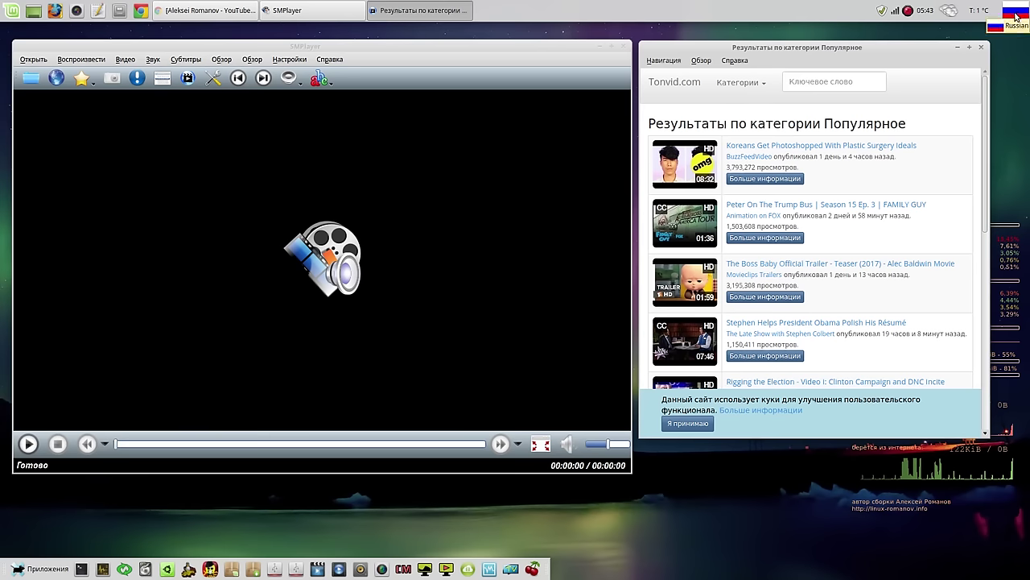
{"action": "left_click", "coordinate": [834, 82]}
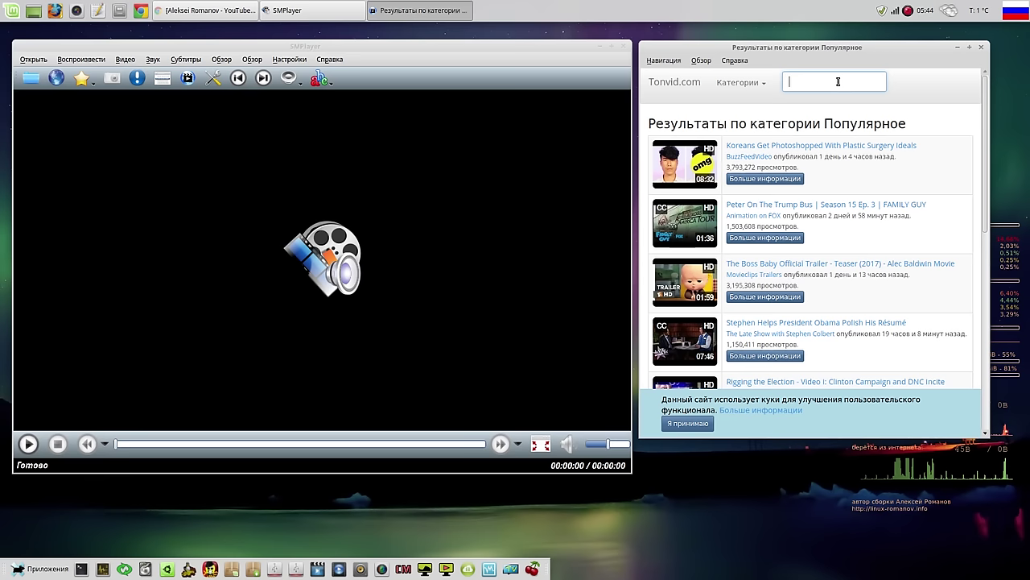
{"action": "type", "text": "маа"}
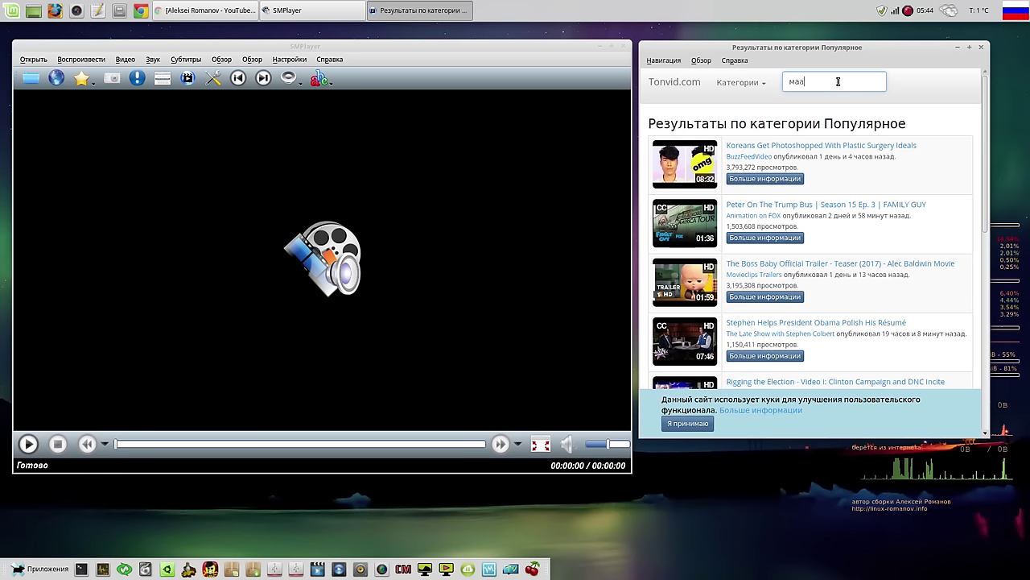
{"action": "type", "text": "рее"}
{"action": "type", "text": "вич"}
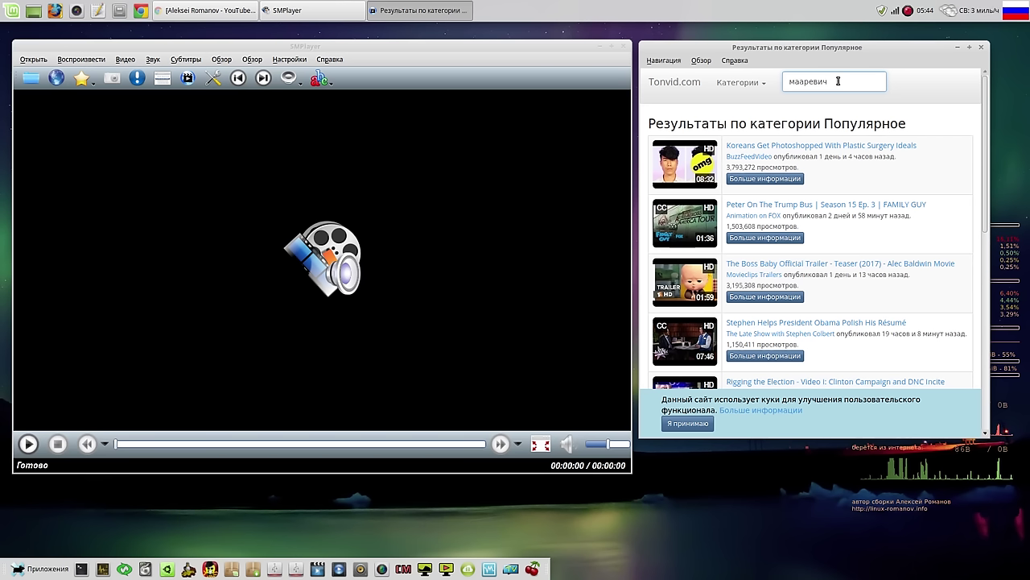
{"action": "type", "text": "к"}
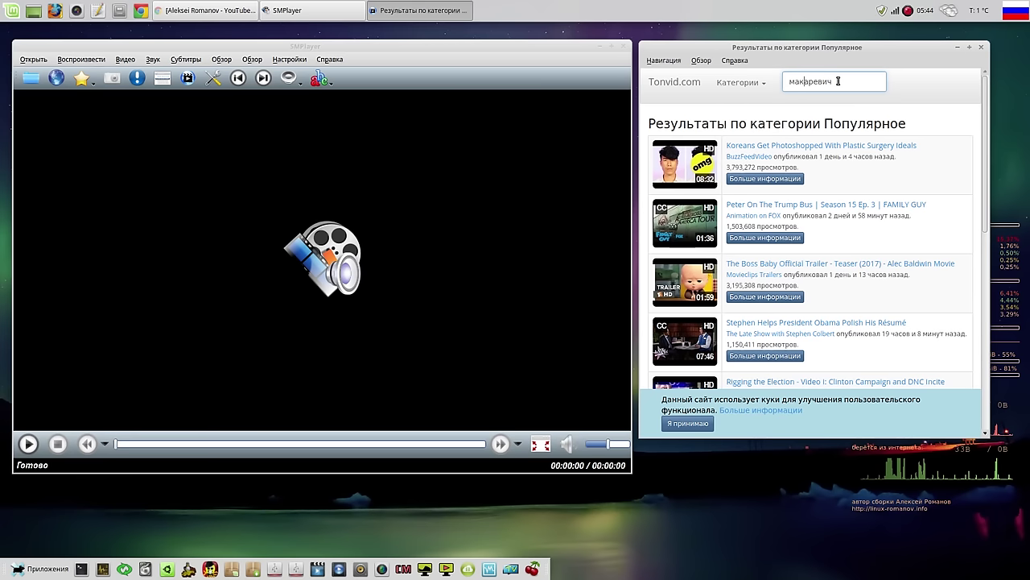
{"action": "key", "text": "Return"}
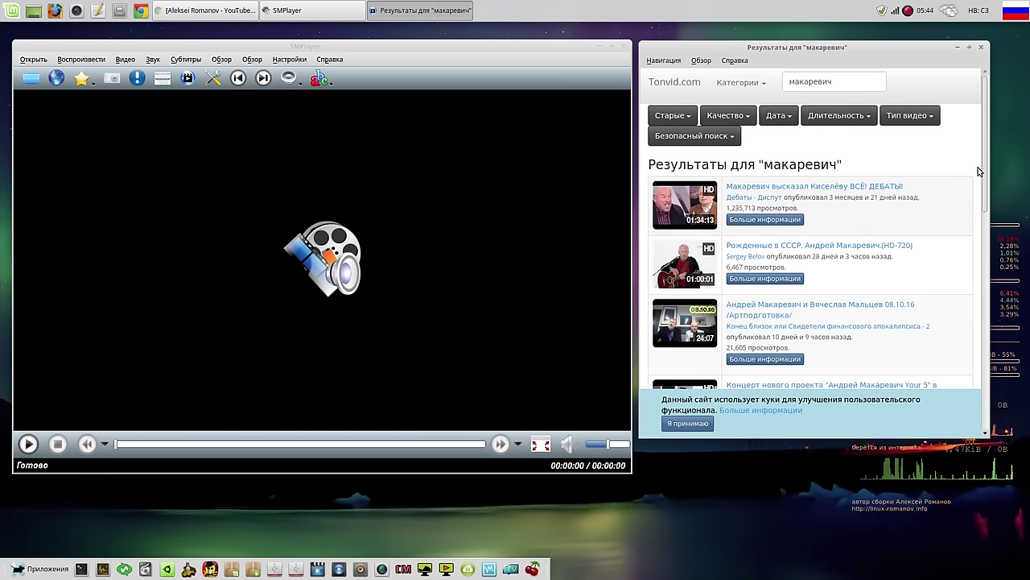
Step: Play "Пока горит свеча - Андрей Макаревич, Машина времени" from the next page of results, skipping ahead to 1:24
{"action": "left_click_drag", "start_coordinate": [985, 140], "coordinate": [984, 372]}
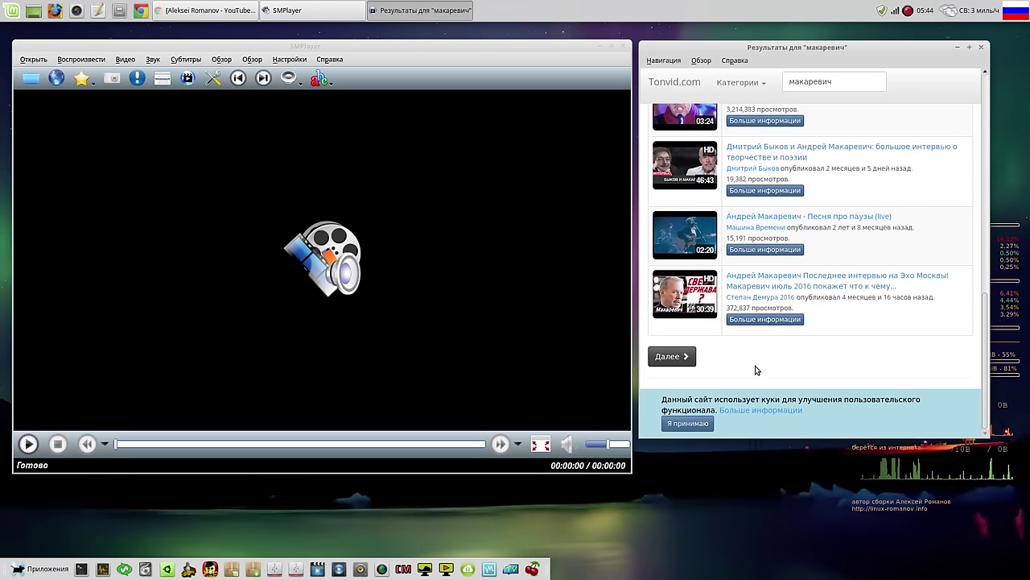
{"action": "left_click", "coordinate": [678, 359]}
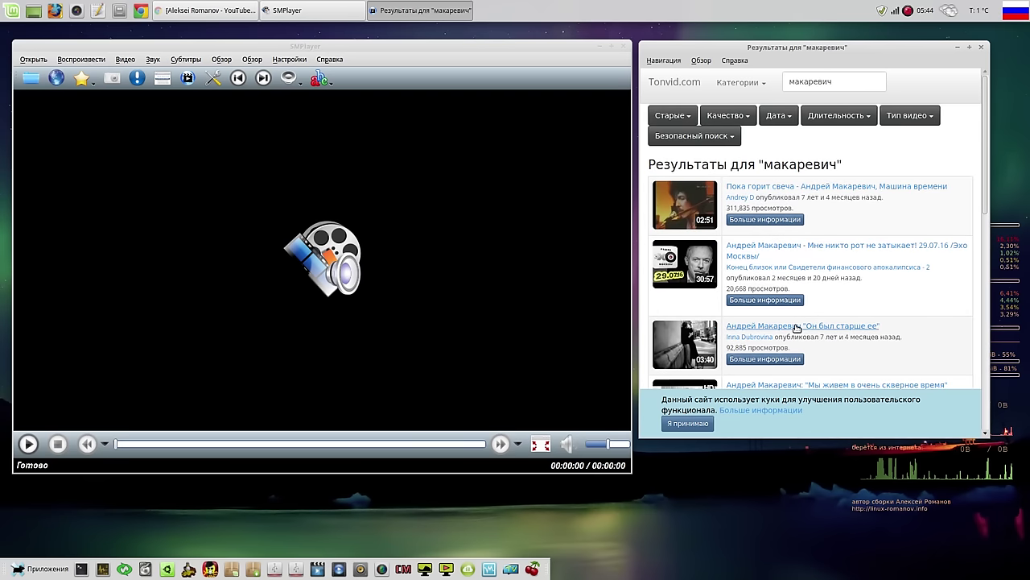
{"action": "left_click", "coordinate": [815, 186]}
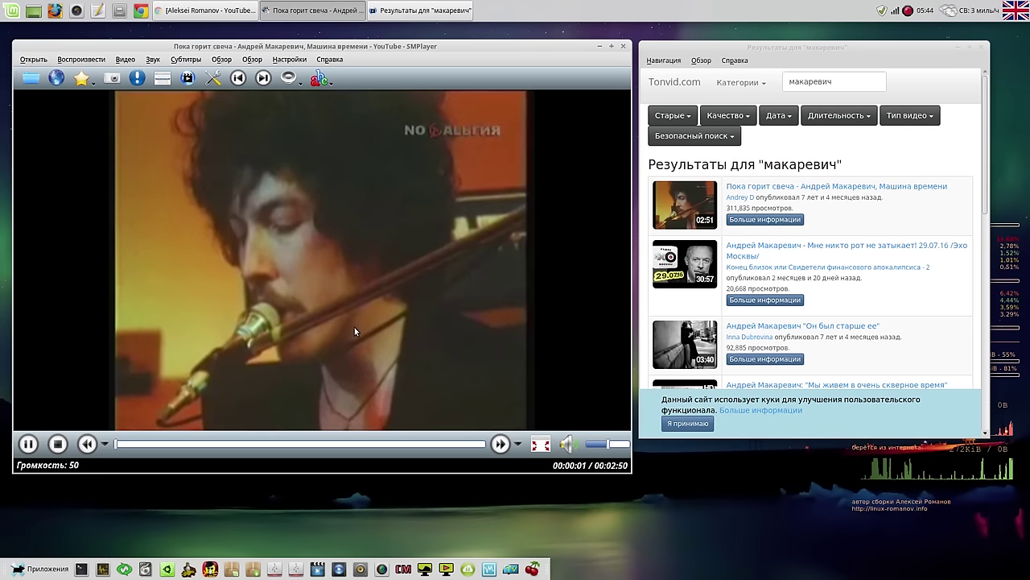
{"action": "left_click", "coordinate": [196, 443]}
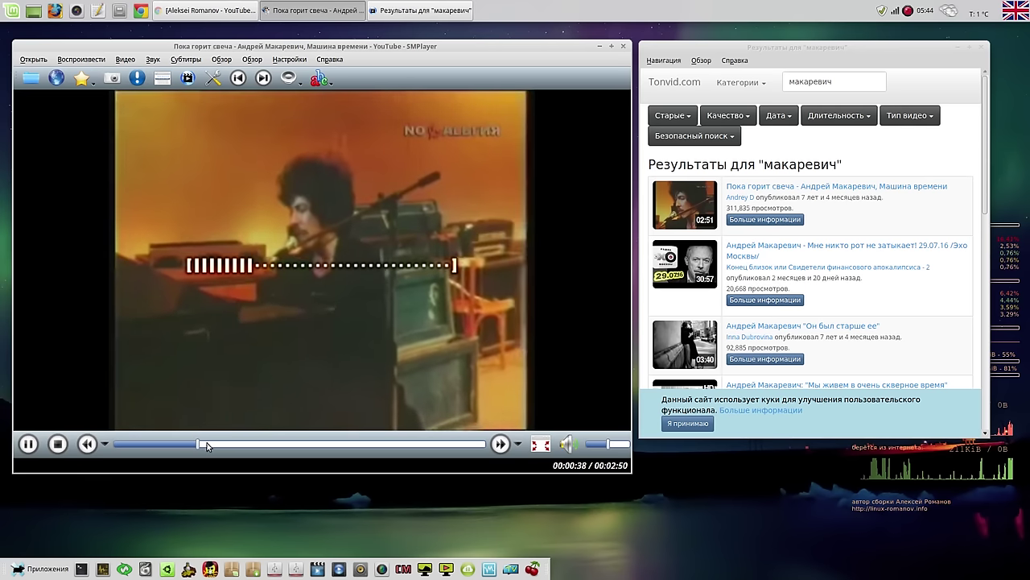
{"action": "left_click", "coordinate": [298, 443]}
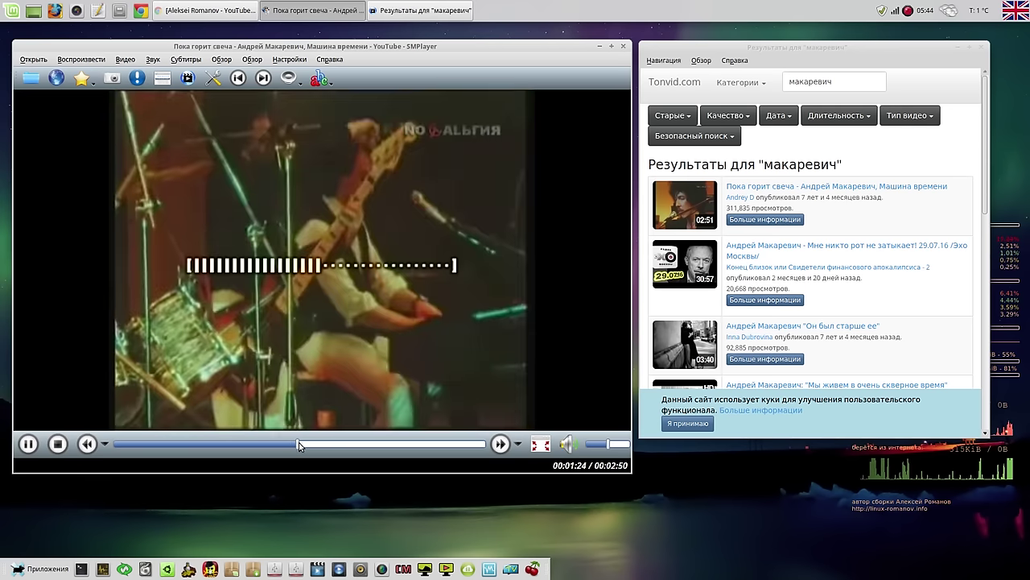
Step: Pause the playing video and add it to SMPlayer's favorites as the current item
{"action": "left_click", "coordinate": [29, 444]}
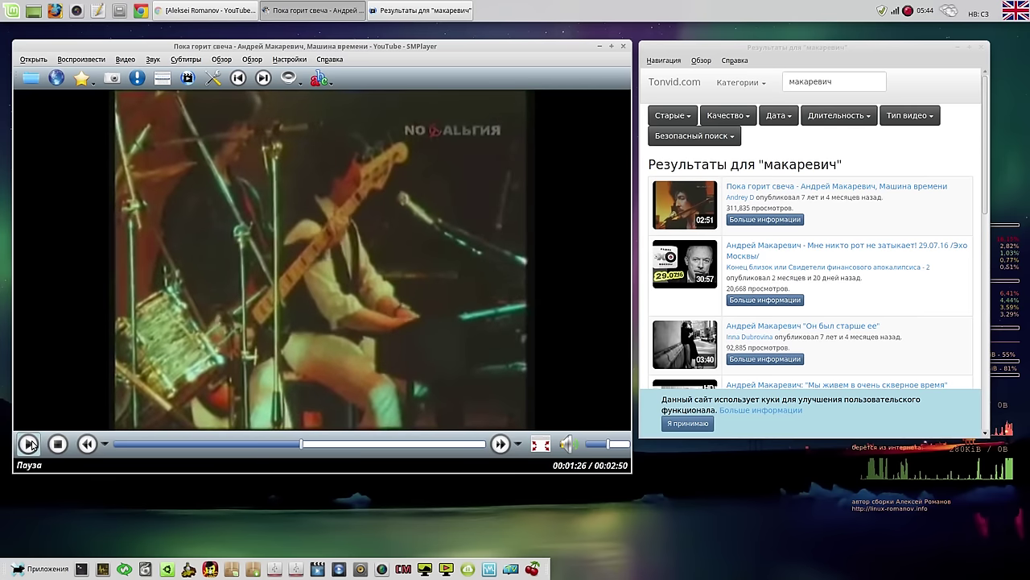
{"action": "left_click", "coordinate": [83, 80]}
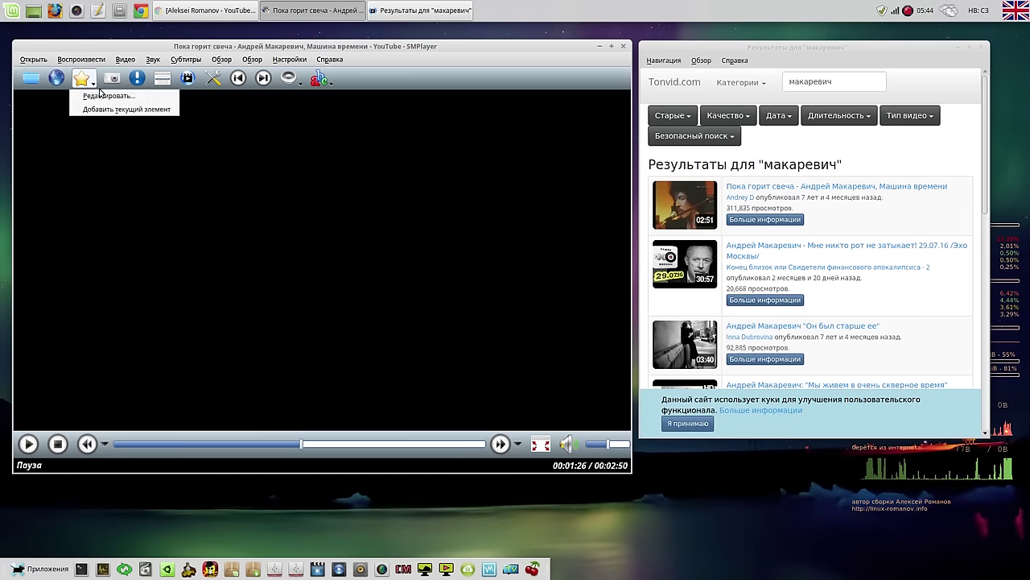
{"action": "left_click", "coordinate": [107, 109]}
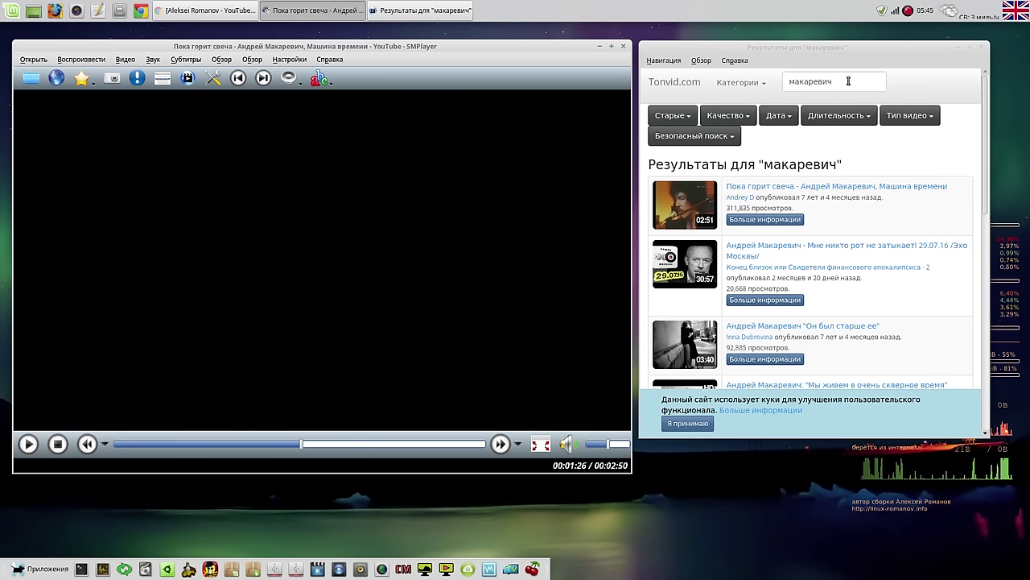
Step: Search the YouTube browser for "чиж" and look through the results
{"action": "left_click_drag", "start_coordinate": [852, 81], "coordinate": [780, 76]}
{"action": "type", "text": "чиж"}
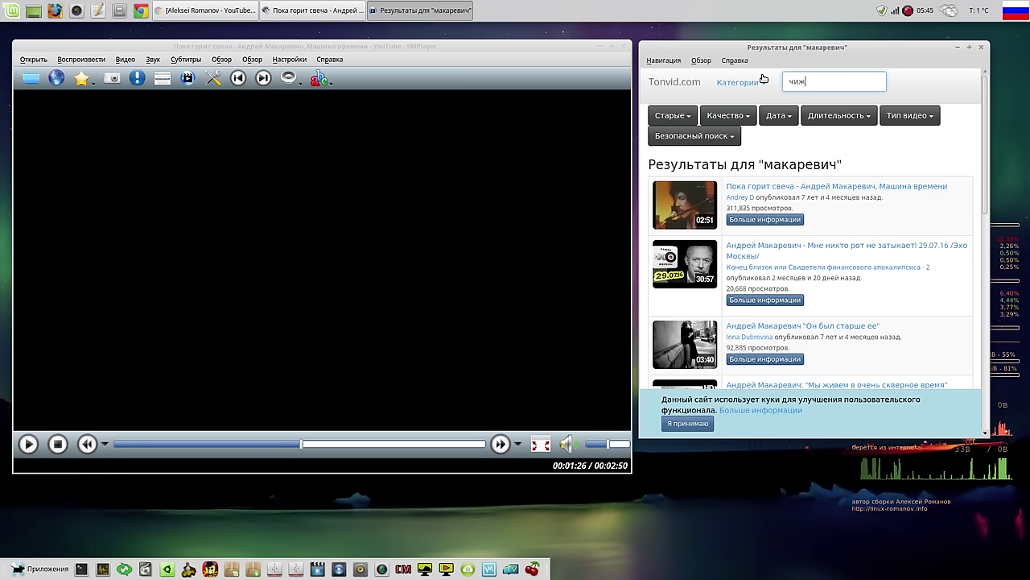
{"action": "key", "text": "Return"}
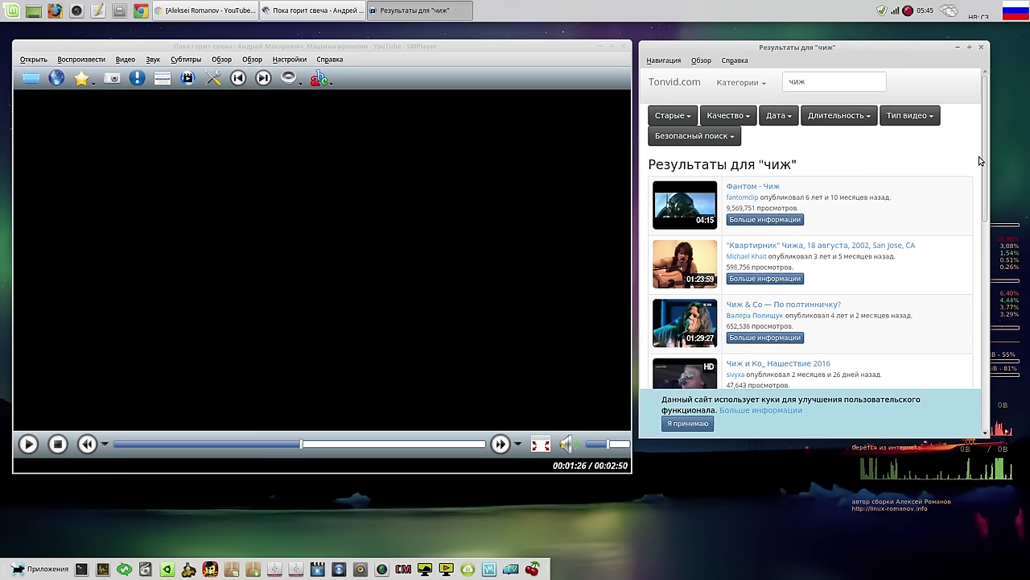
{"action": "left_click_drag", "start_coordinate": [987, 147], "coordinate": [814, 89]}
Step: Replace the search term with "мы летим ковыляя во мгле" and run the video search
{"action": "double_click", "coordinate": [806, 77]}
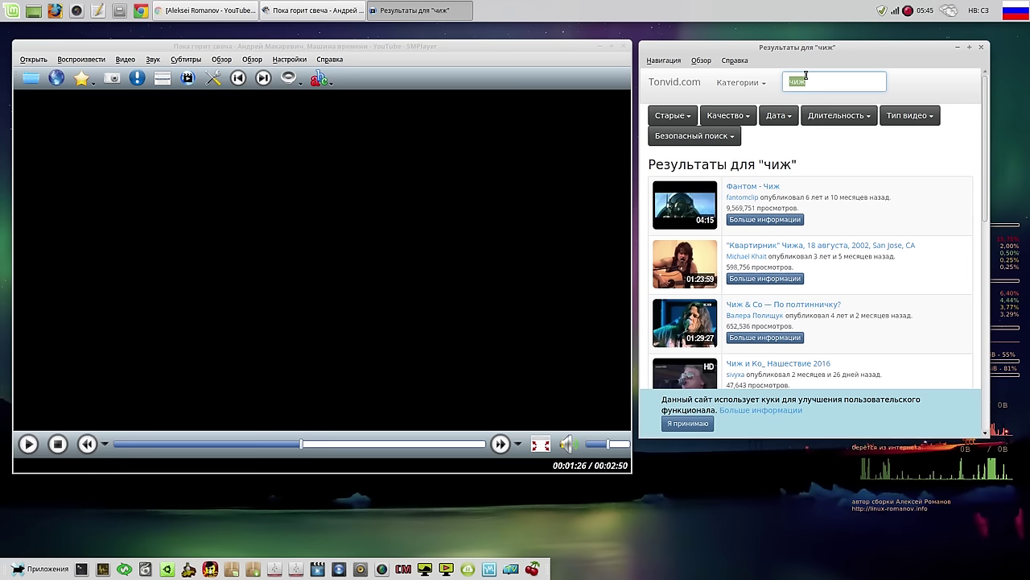
{"action": "type", "text": "мы"}
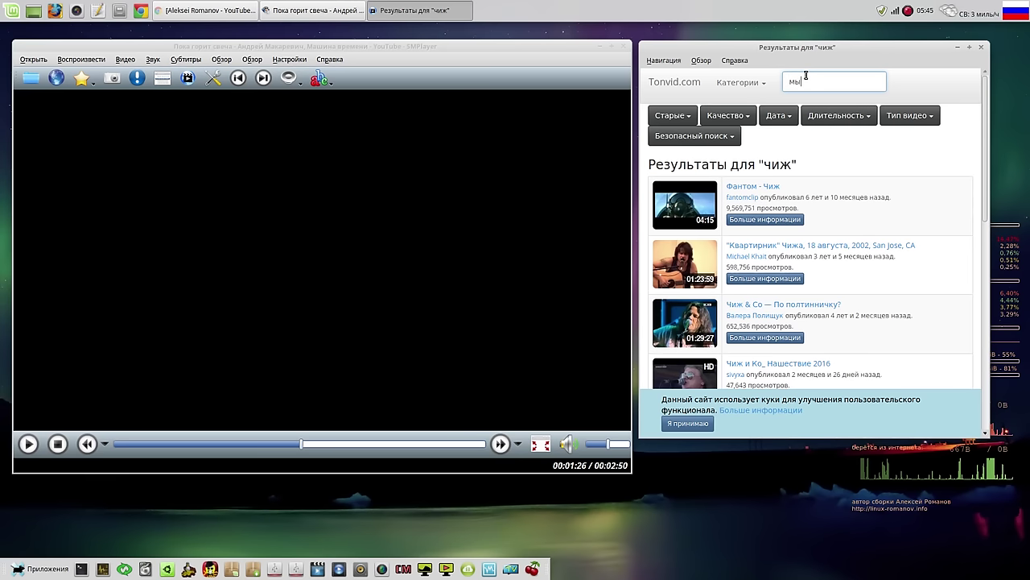
{"action": "type", "text": " летим "}
{"action": "type", "text": "ковы"}
{"action": "type", "text": "ля во мг"}
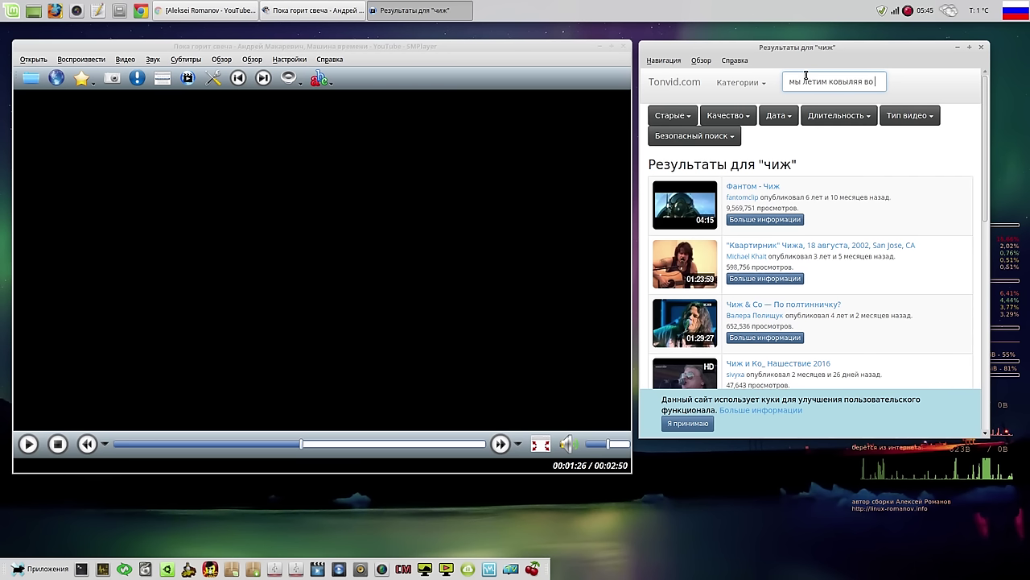
{"action": "type", "text": "ле"}
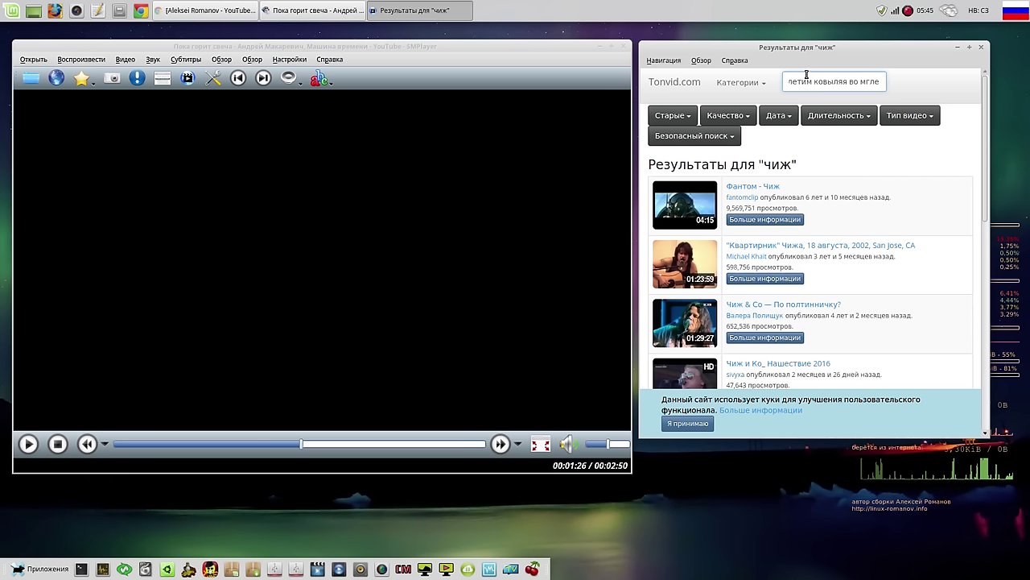
{"action": "key", "text": "Return"}
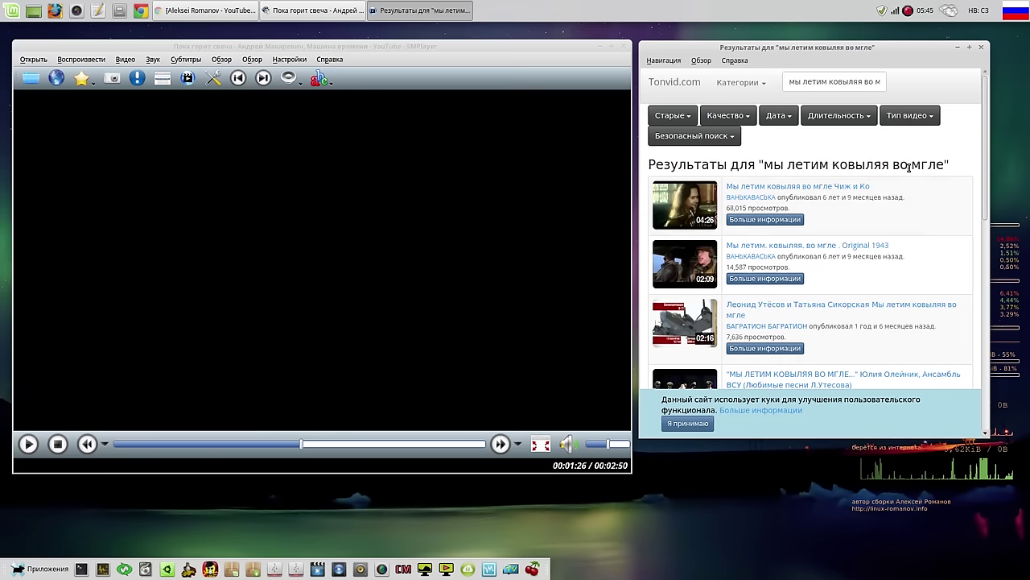
Step: Play the video "Мы летим ковыляя во мгле Чиж и Ко" and skip ahead to 0:53 and 1:49
{"action": "left_click", "coordinate": [837, 186]}
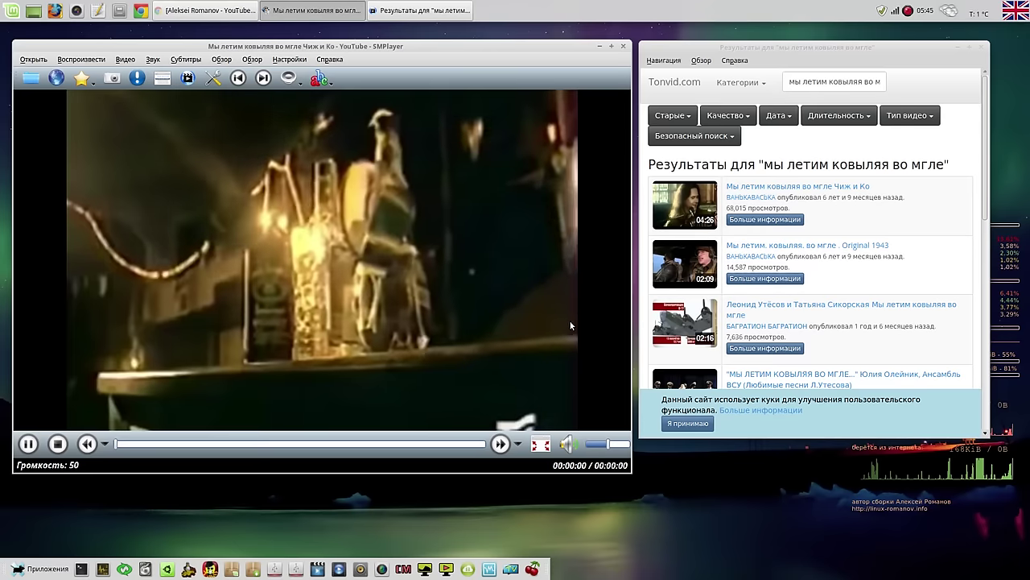
{"action": "left_click", "coordinate": [183, 442]}
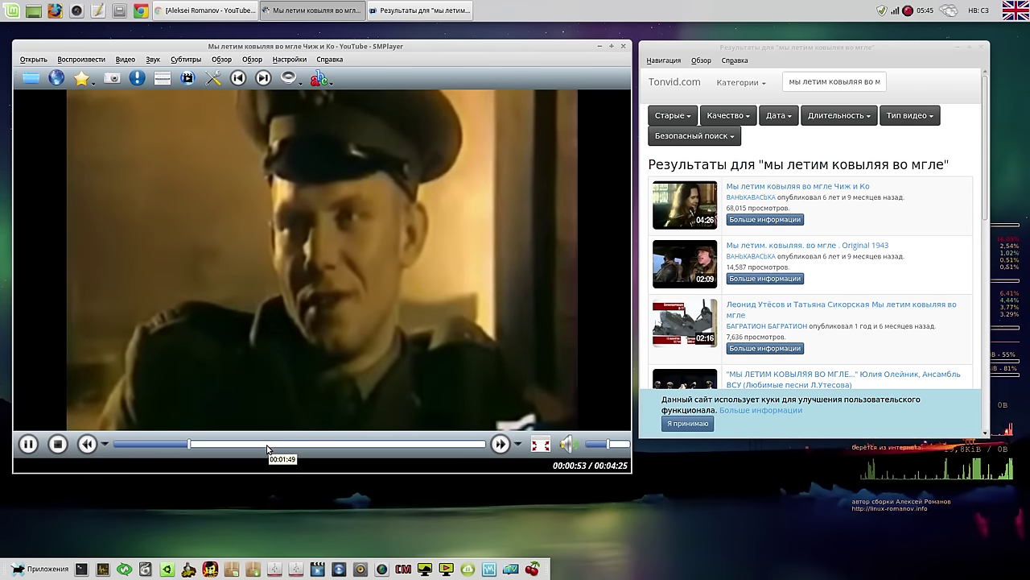
{"action": "left_click", "coordinate": [269, 447]}
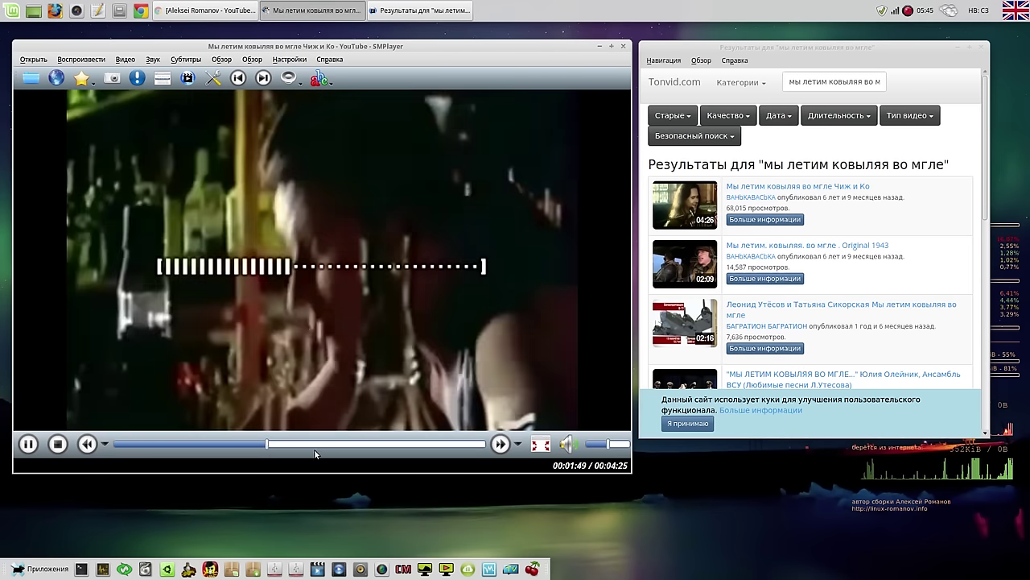
Step: Skip ahead in the playing video to 2:33, 3:17 and 3:42
{"action": "left_click", "coordinate": [326, 444]}
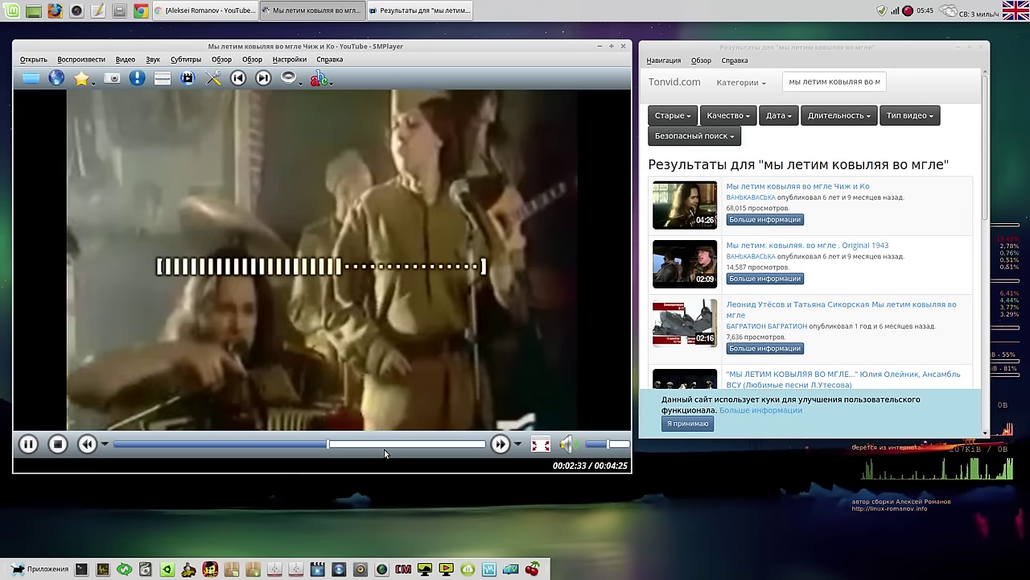
{"action": "left_click", "coordinate": [389, 444]}
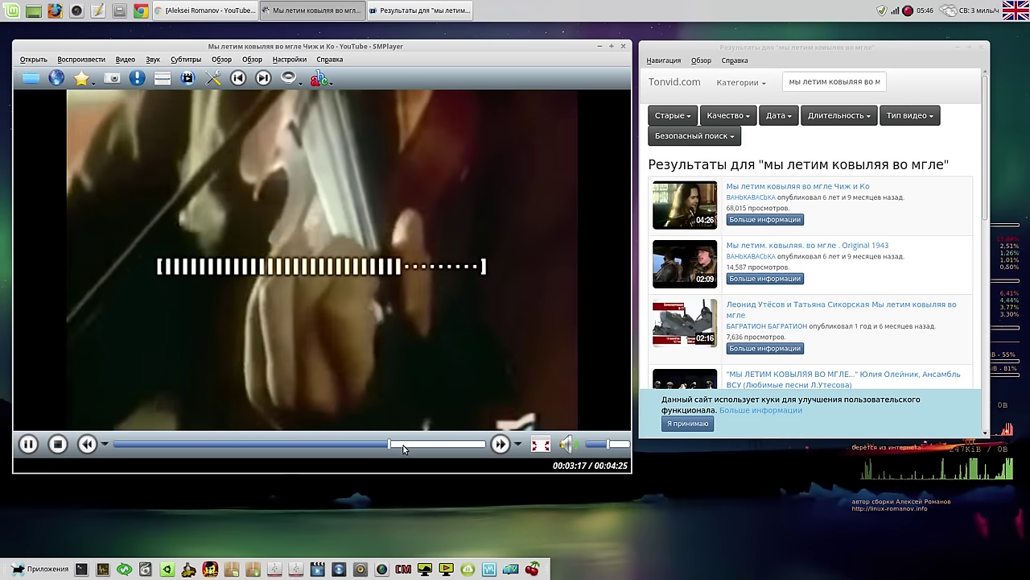
{"action": "left_click", "coordinate": [424, 444]}
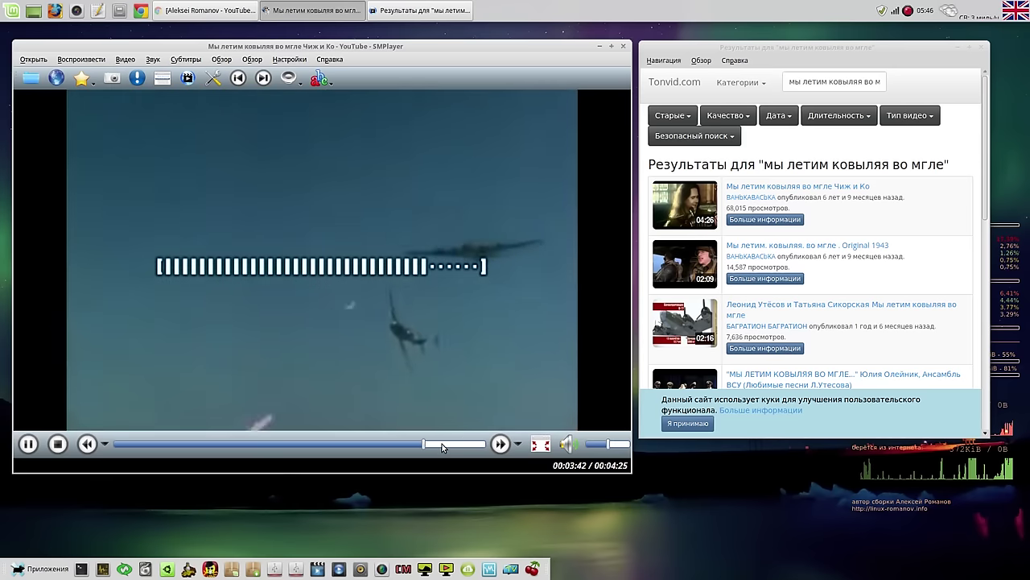
Step: Pause the video and close both SMPlayer and the YouTube browser window
{"action": "left_click", "coordinate": [28, 443]}
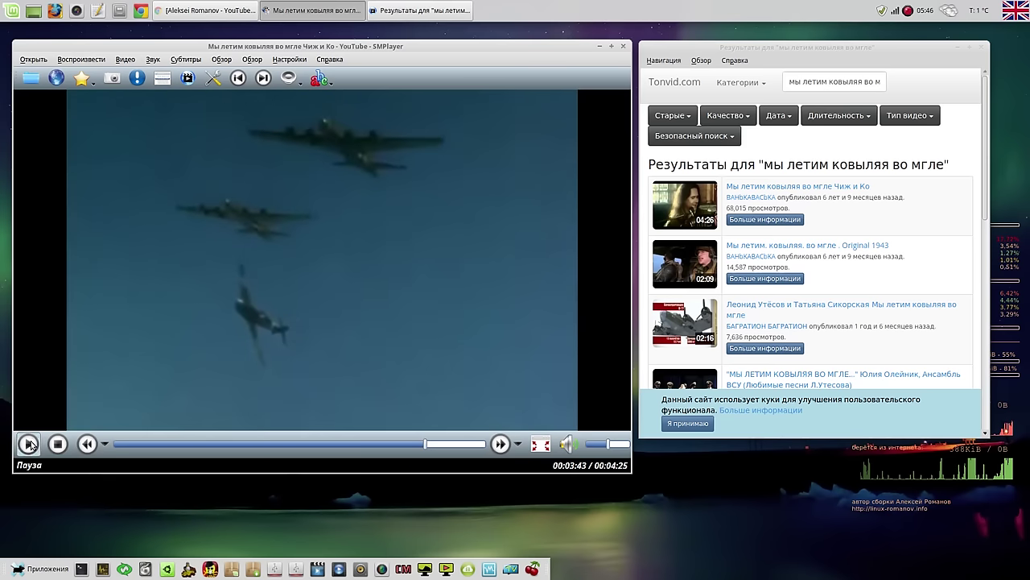
{"action": "left_click", "coordinate": [624, 47]}
{"action": "left_click", "coordinate": [981, 49]}
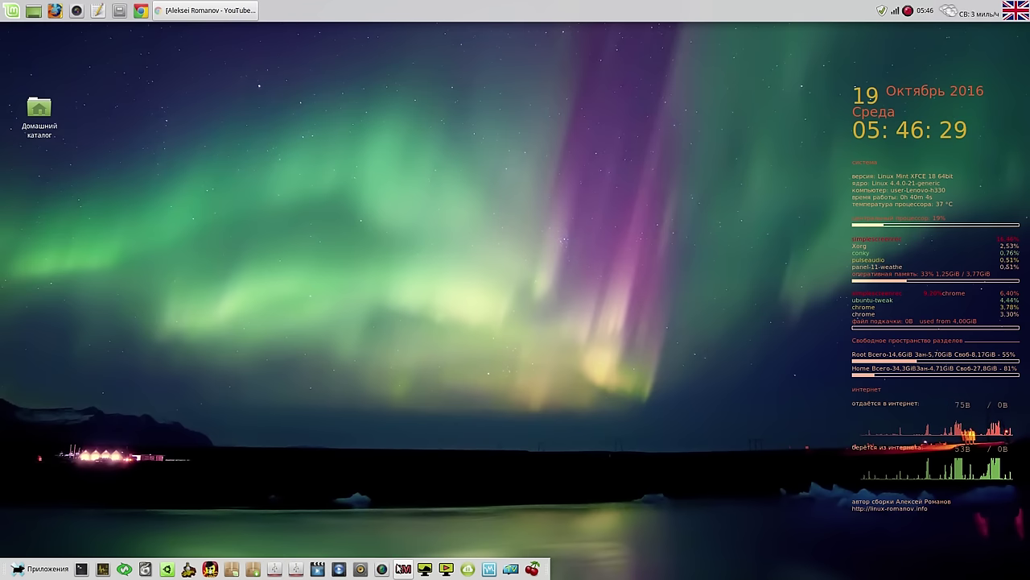
{"action": "left_click", "coordinate": [339, 569]}
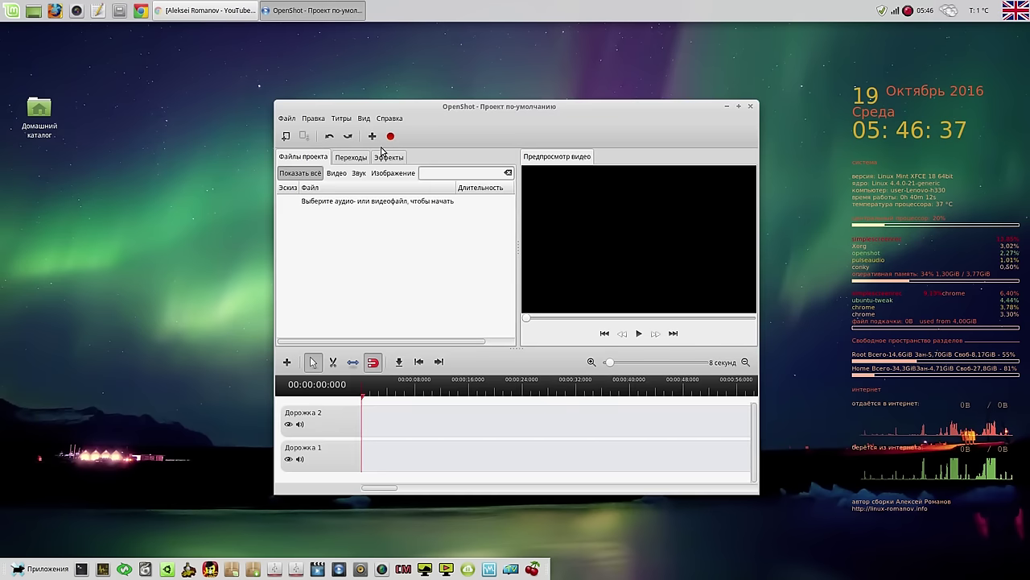
{"action": "left_click", "coordinate": [372, 137]}
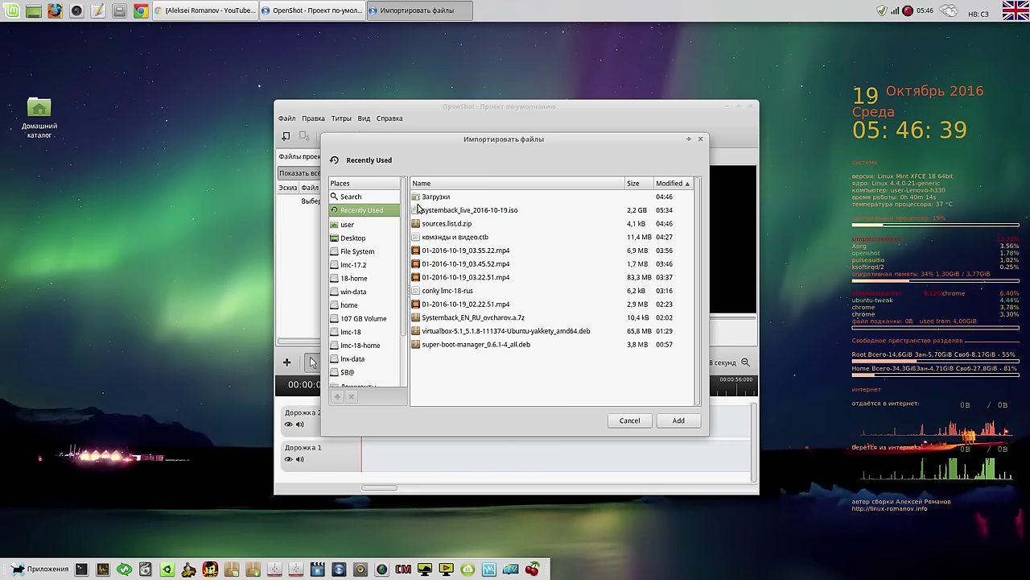
{"action": "scroll", "coordinate": [402, 385], "scroll_direction": "down", "scroll_amount": 3}
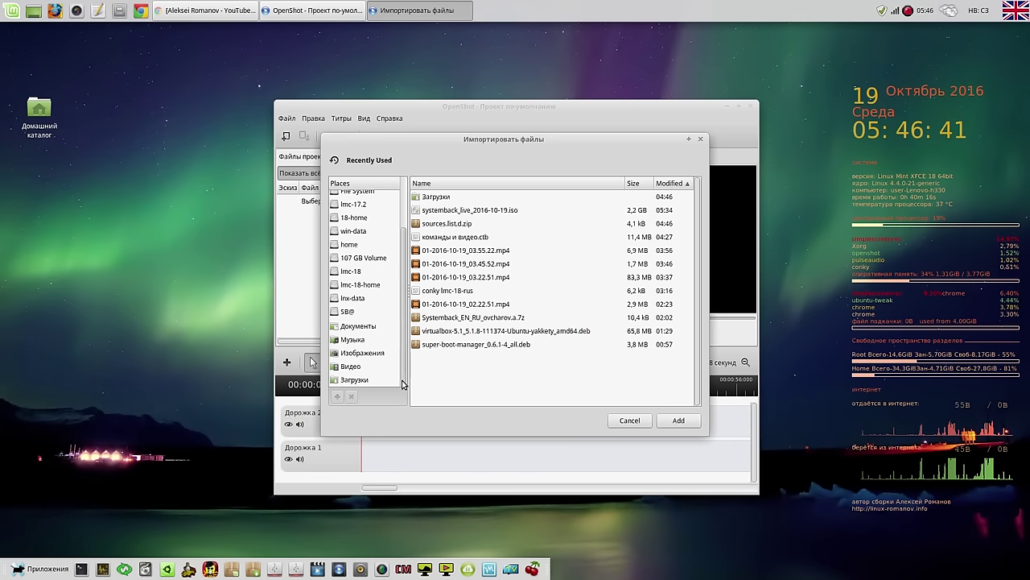
{"action": "left_click", "coordinate": [339, 367]}
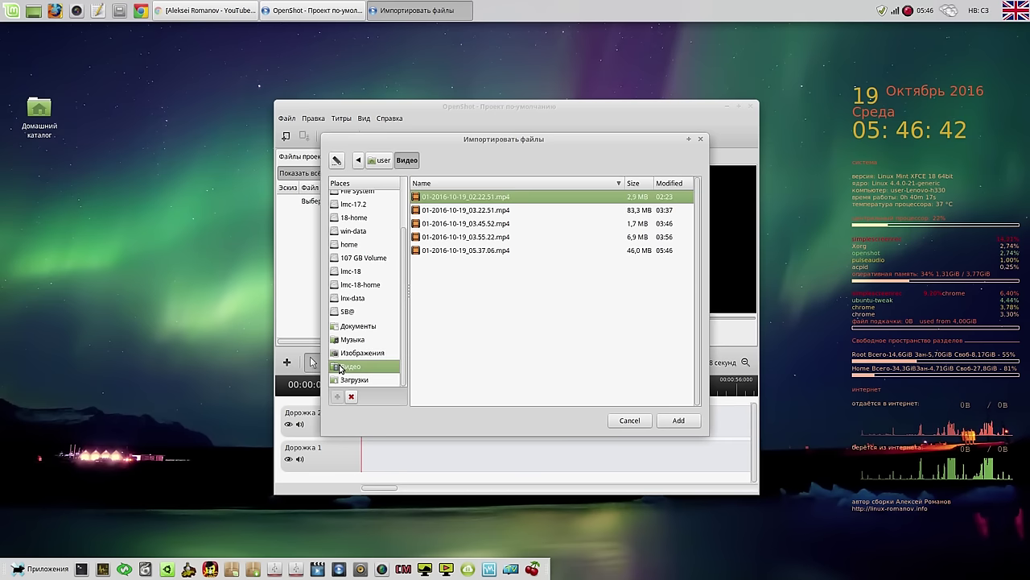
{"action": "left_click", "coordinate": [482, 239]}
{"action": "left_click", "coordinate": [679, 421]}
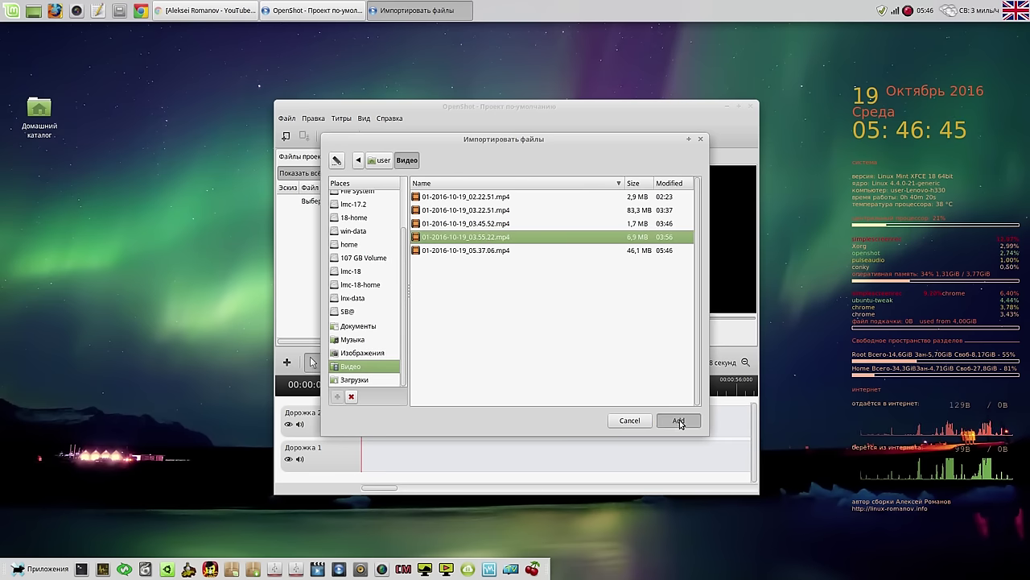
Step: Place the imported clip at the start of Дорожка 2, preview it for a few seconds, and close OpenShot
{"action": "left_click_drag", "start_coordinate": [309, 208], "coordinate": [364, 421]}
{"action": "left_click", "coordinate": [639, 333]}
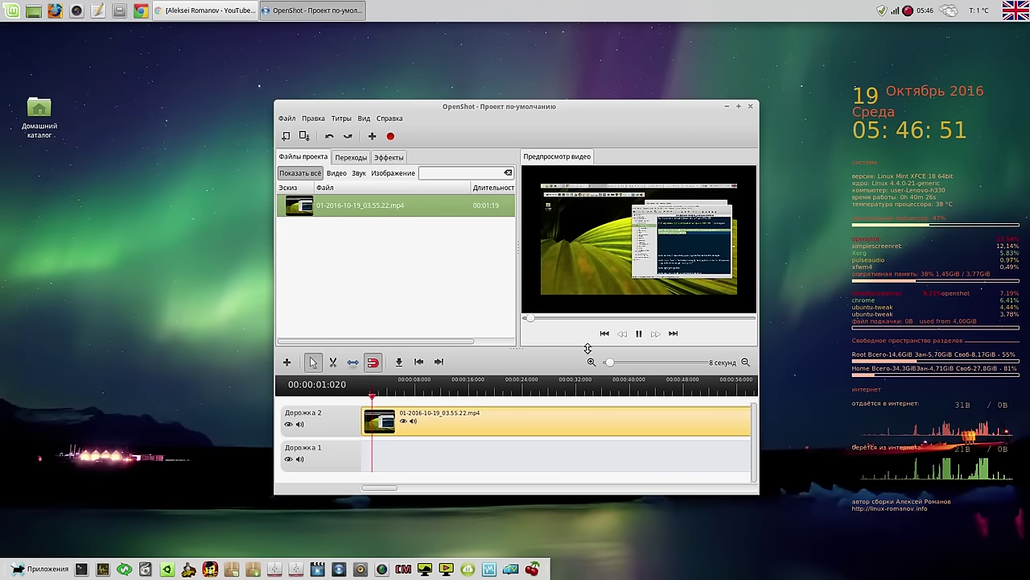
{"action": "left_click", "coordinate": [640, 334]}
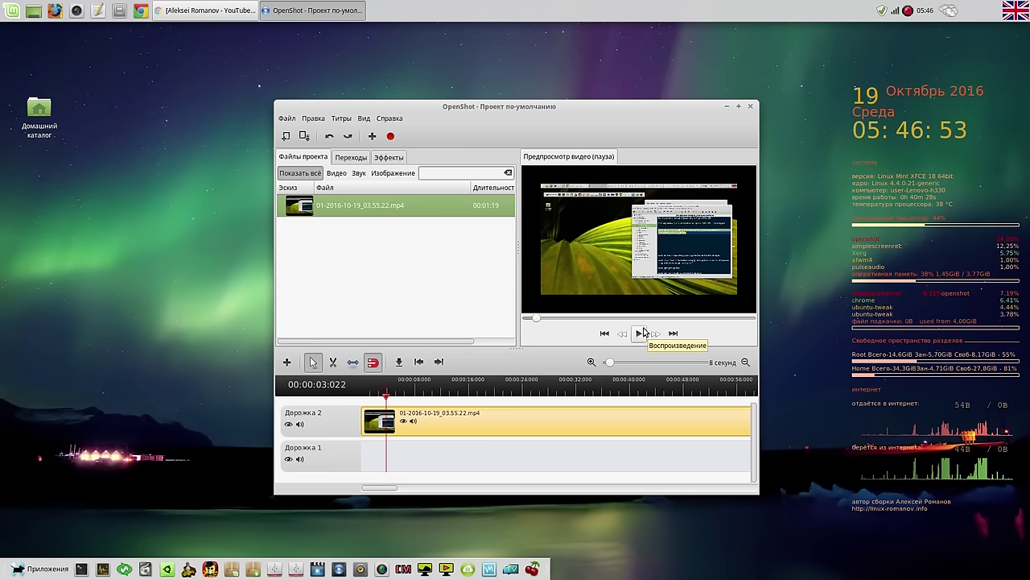
{"action": "left_click", "coordinate": [752, 107]}
{"action": "left_click", "coordinate": [422, 323]}
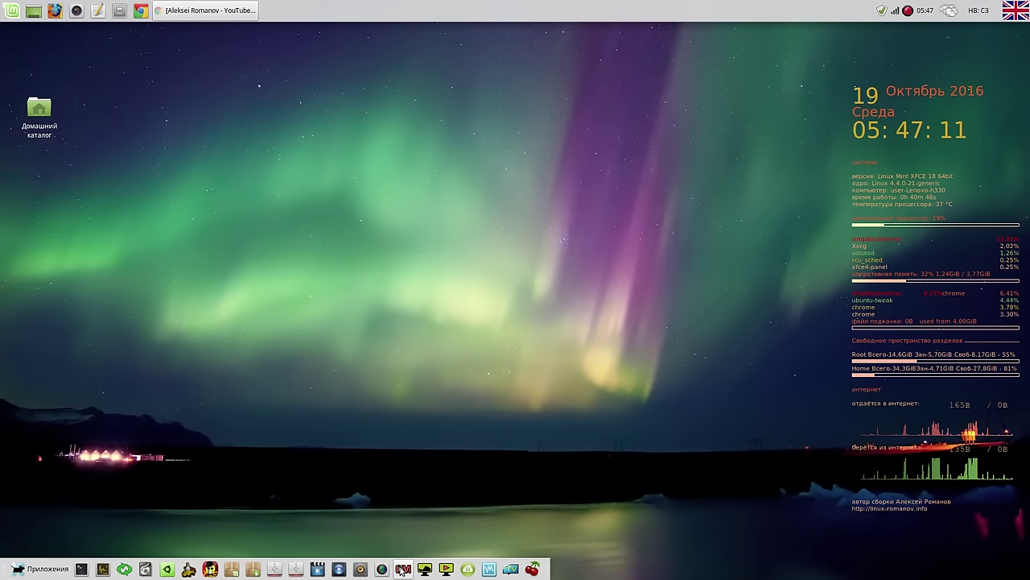
Step: Launch SimpleScreenRecorder from the Мультимедиа applications and continue to its video and sound input settings
{"action": "left_click", "coordinate": [13, 11]}
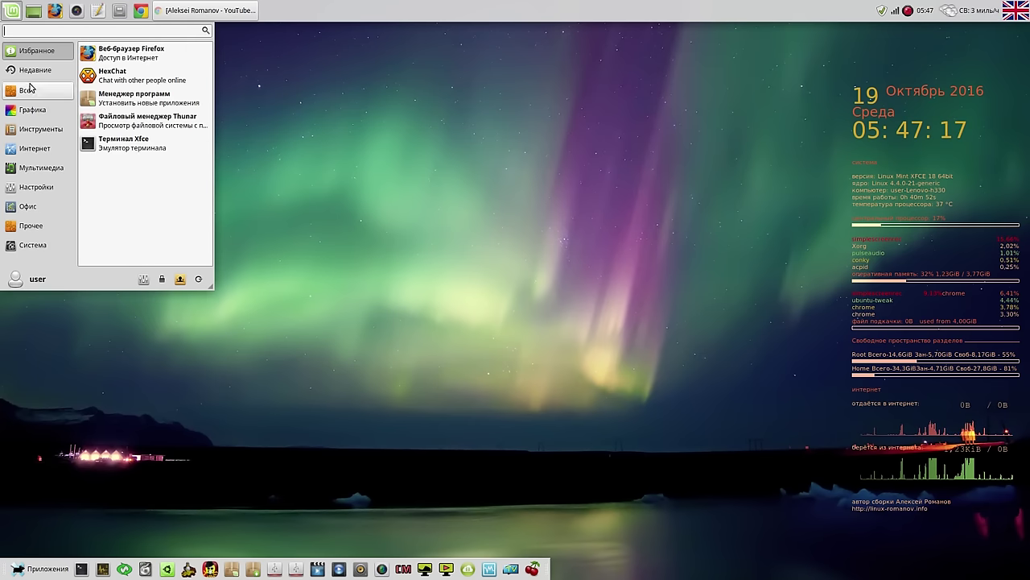
{"action": "left_click", "coordinate": [32, 167]}
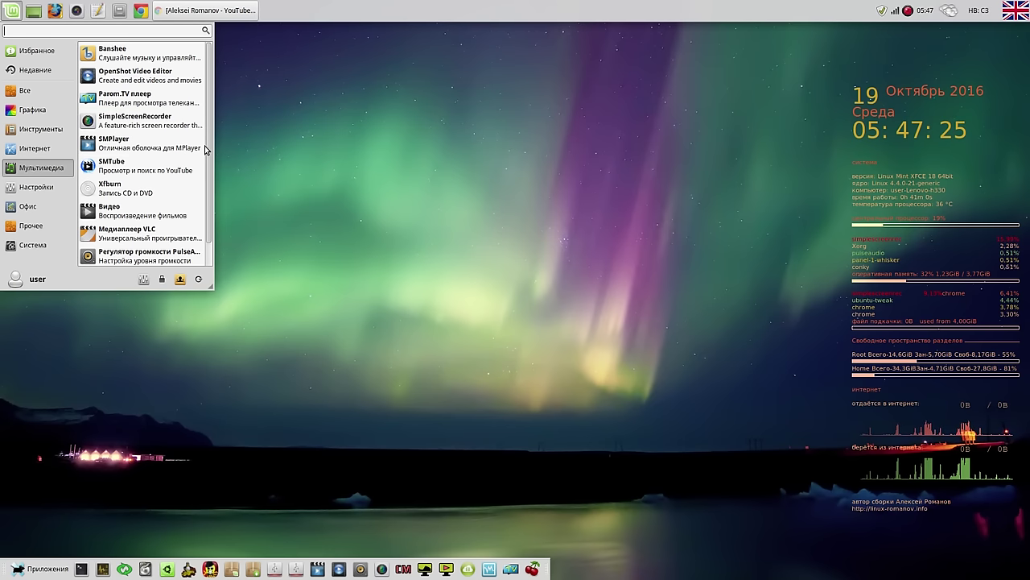
{"action": "left_click_drag", "start_coordinate": [206, 151], "coordinate": [213, 172]}
{"action": "scroll", "coordinate": [212, 176], "scroll_direction": "up", "scroll_amount": 1}
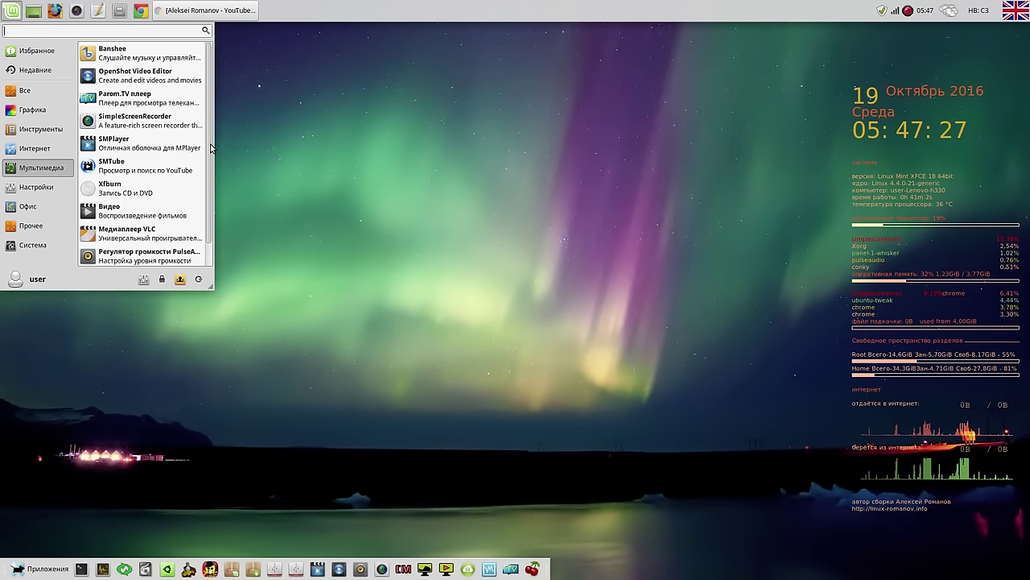
{"action": "left_click", "coordinate": [150, 120]}
{"action": "left_click_drag", "start_coordinate": [436, 126], "coordinate": [201, 85]}
{"action": "left_click", "coordinate": [290, 416]}
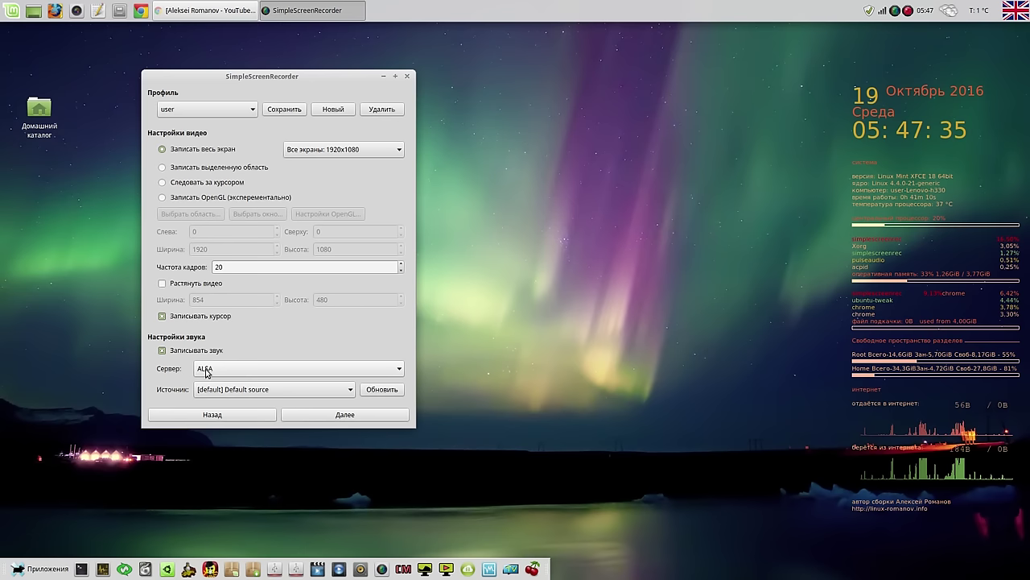
Step: Check the sound server choices, keep ALSA, and continue to the recorder's output settings
{"action": "left_click", "coordinate": [390, 370]}
{"action": "left_click", "coordinate": [385, 367]}
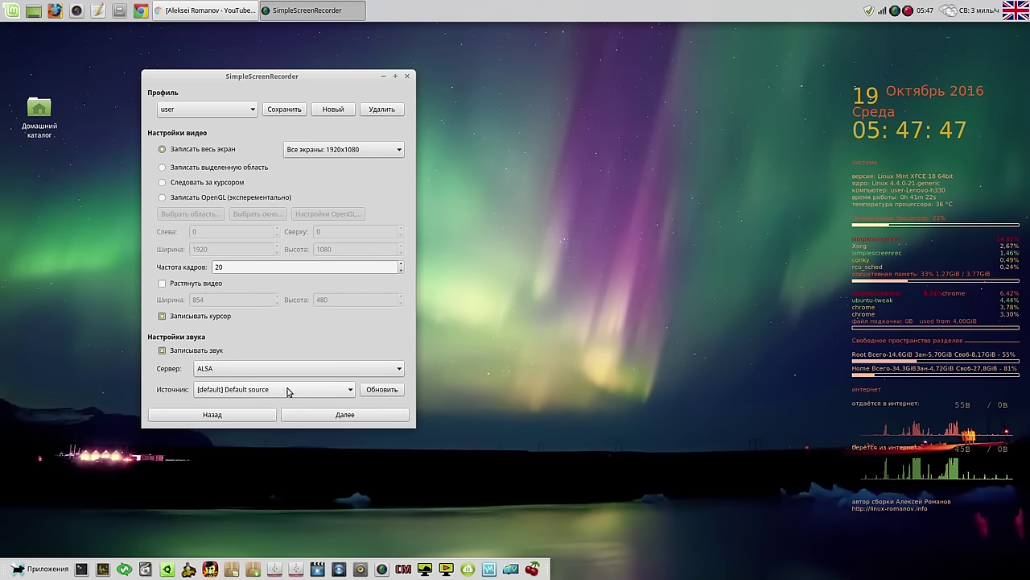
{"action": "left_click", "coordinate": [307, 417]}
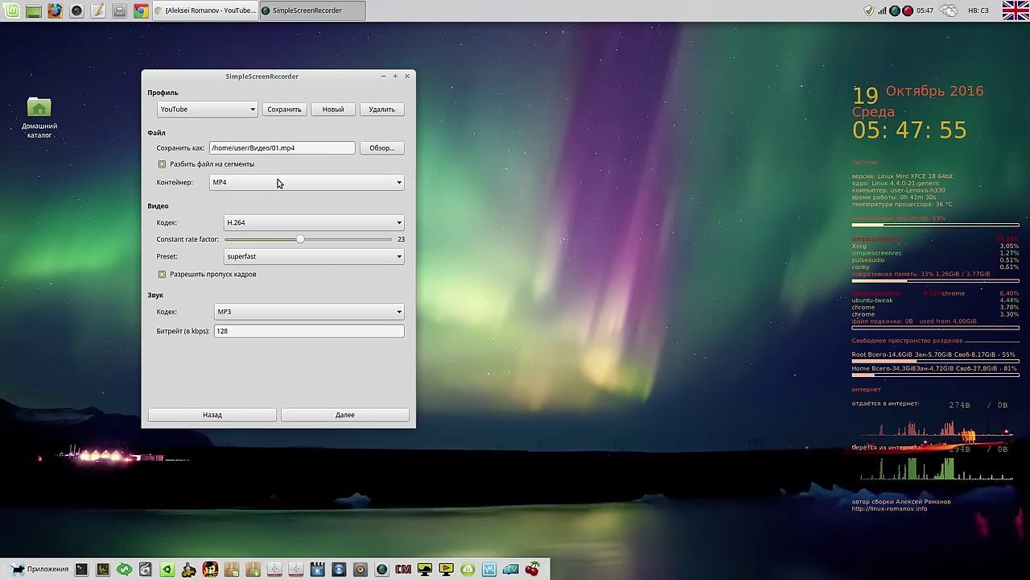
Step: Examine the container and save-file settings, continue to the recording page, and close SimpleScreenRecorder
{"action": "mouse_move", "coordinate": [277, 183]}
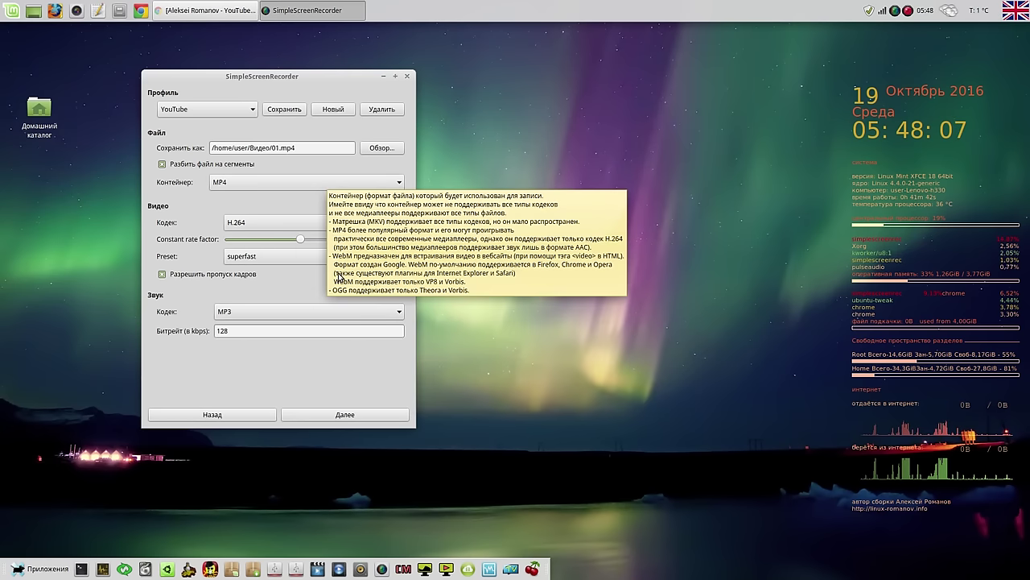
{"action": "double_click", "coordinate": [275, 147]}
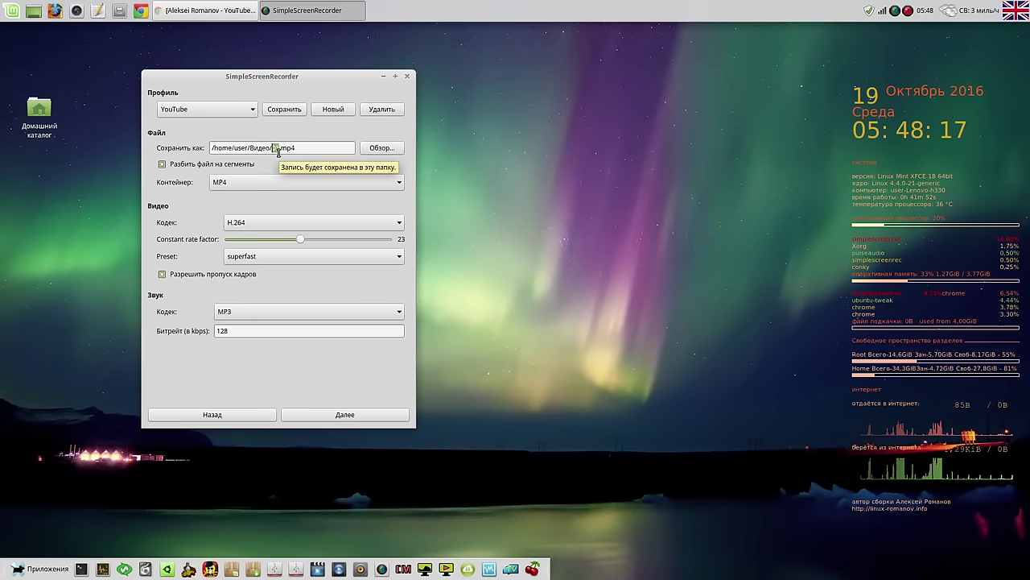
{"action": "left_click", "coordinate": [352, 416]}
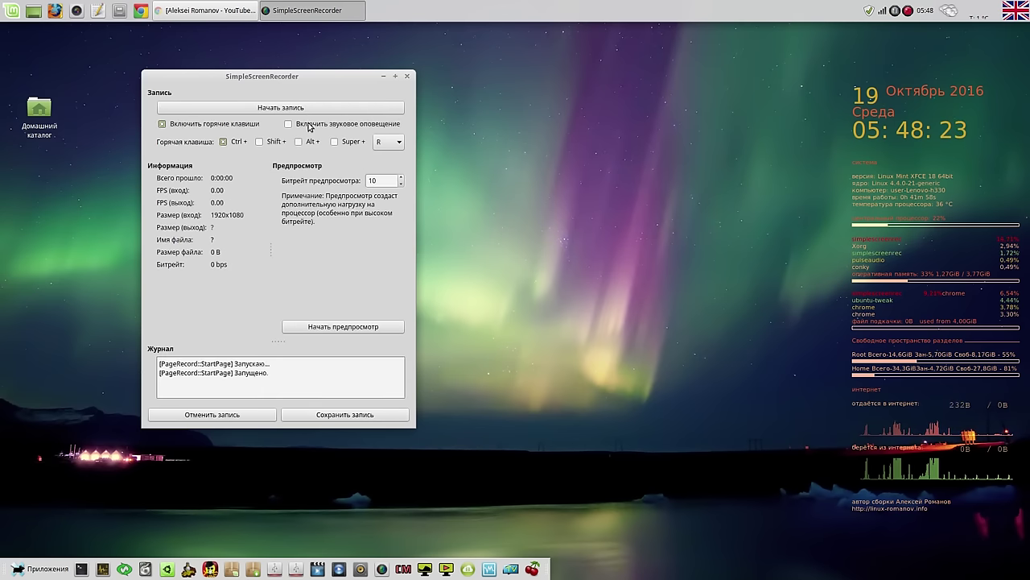
{"action": "left_click", "coordinate": [408, 76]}
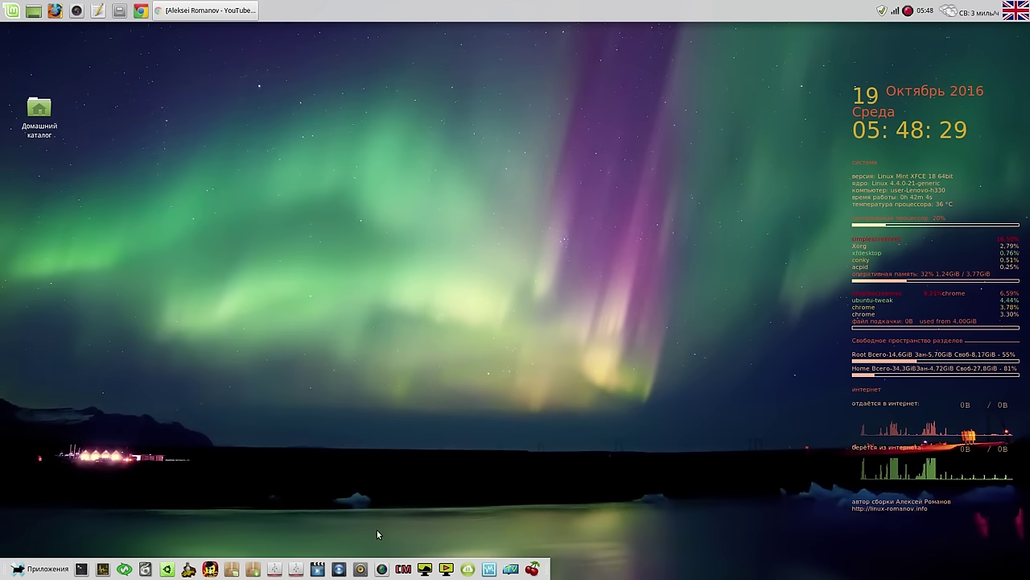
Step: Launch Conky Manager and turn the conky lmc-18-rus widget off and on again
{"action": "left_click", "coordinate": [403, 569]}
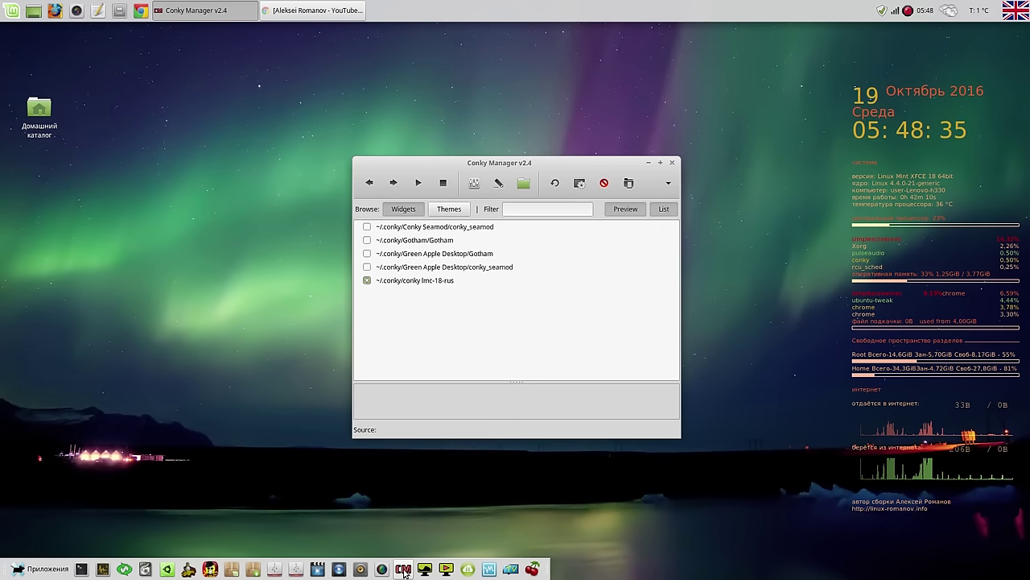
{"action": "left_click", "coordinate": [430, 283]}
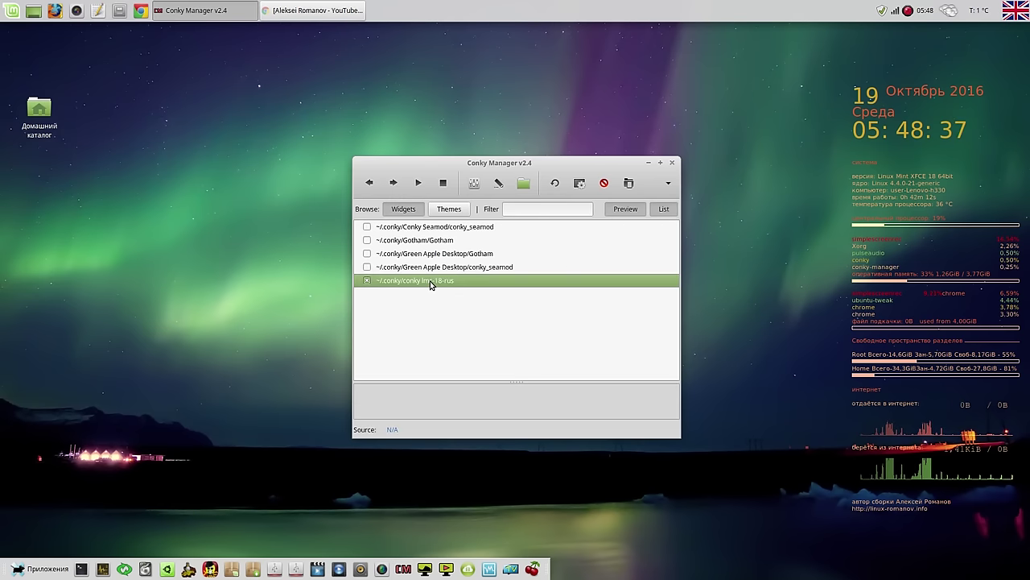
{"action": "left_click", "coordinate": [368, 282]}
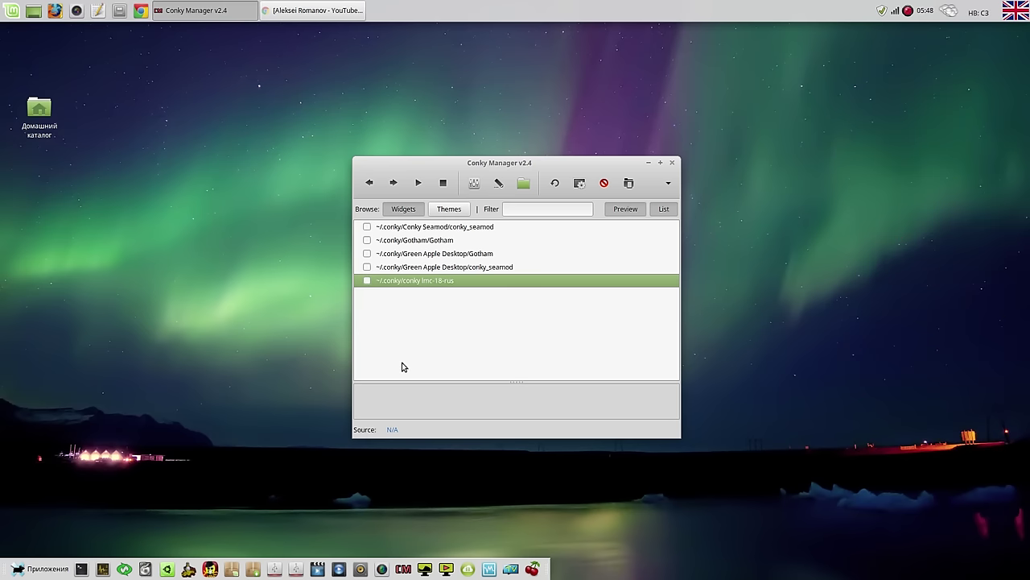
{"action": "left_click", "coordinate": [368, 282]}
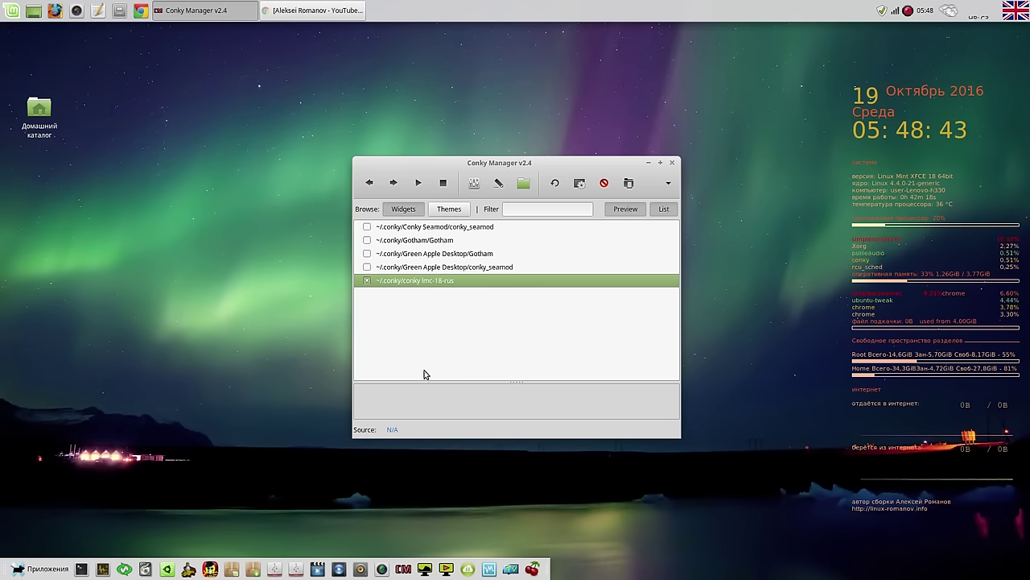
Step: Apply the WiFi preset wlan0 as the conky lmc-18-rus widget's network interface, and switch the interface to the LAN preset eth0
{"action": "left_click", "coordinate": [477, 182]}
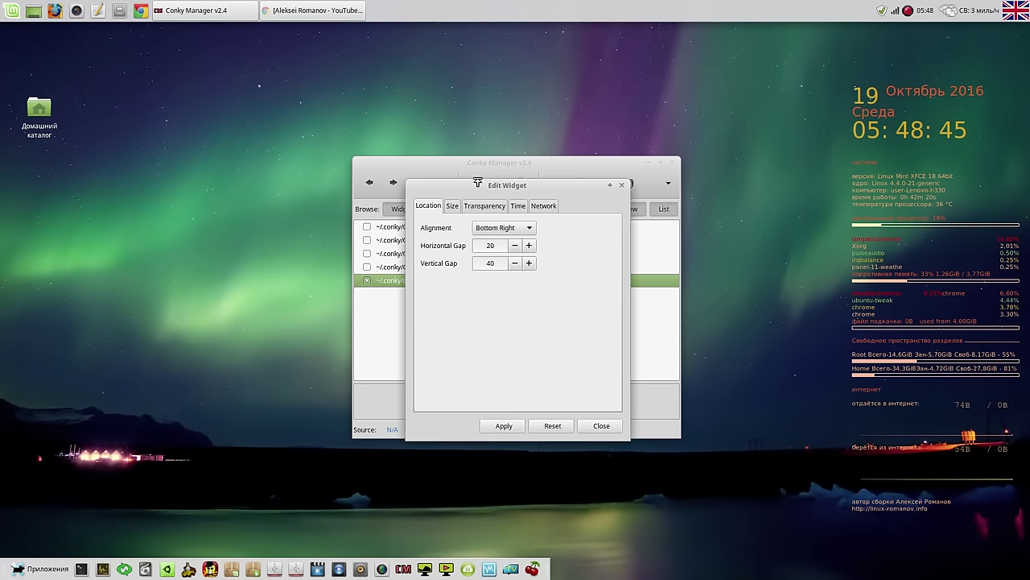
{"action": "left_click", "coordinate": [548, 207]}
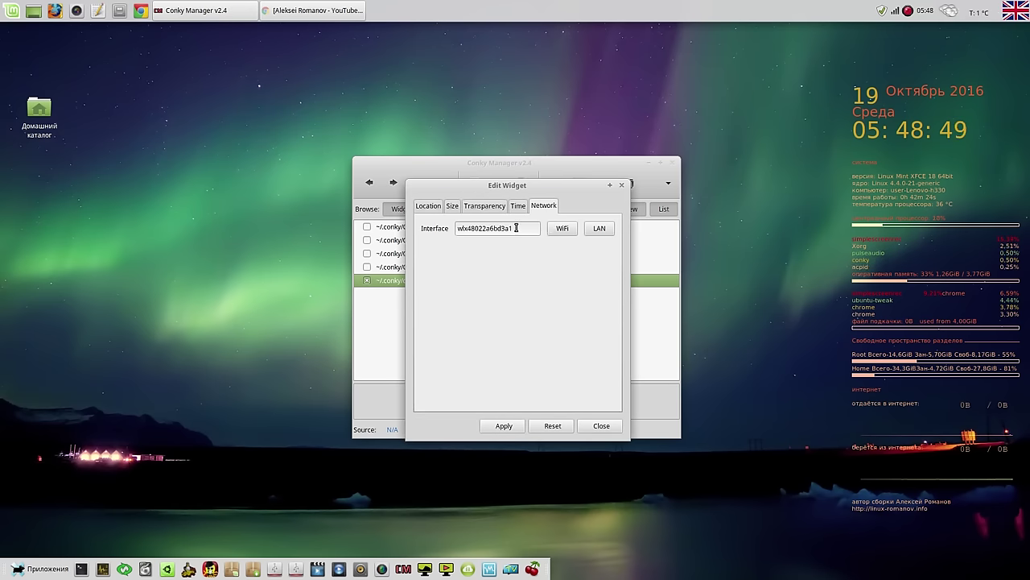
{"action": "left_click", "coordinate": [561, 230]}
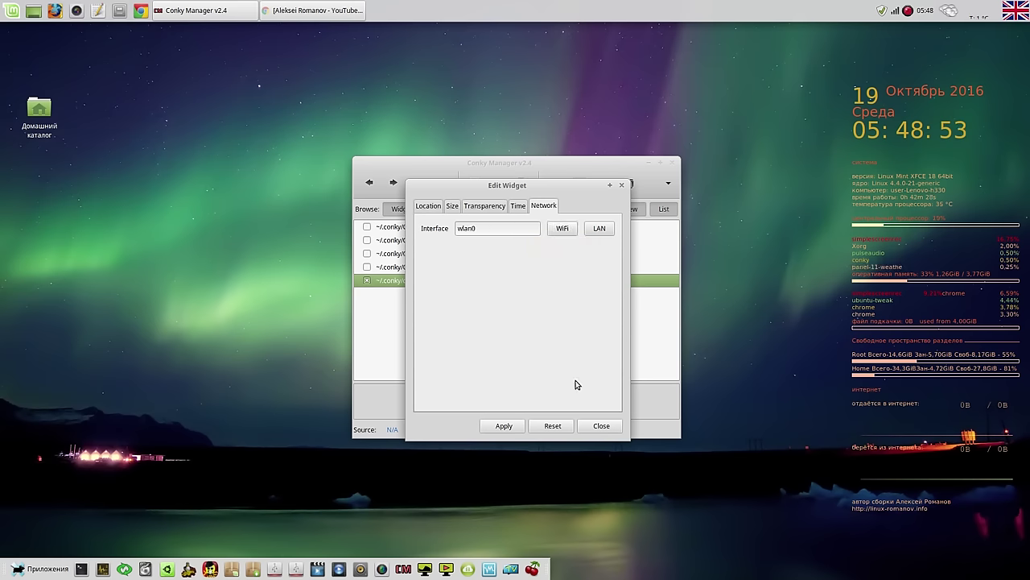
{"action": "left_click", "coordinate": [516, 430]}
{"action": "left_click", "coordinate": [602, 228]}
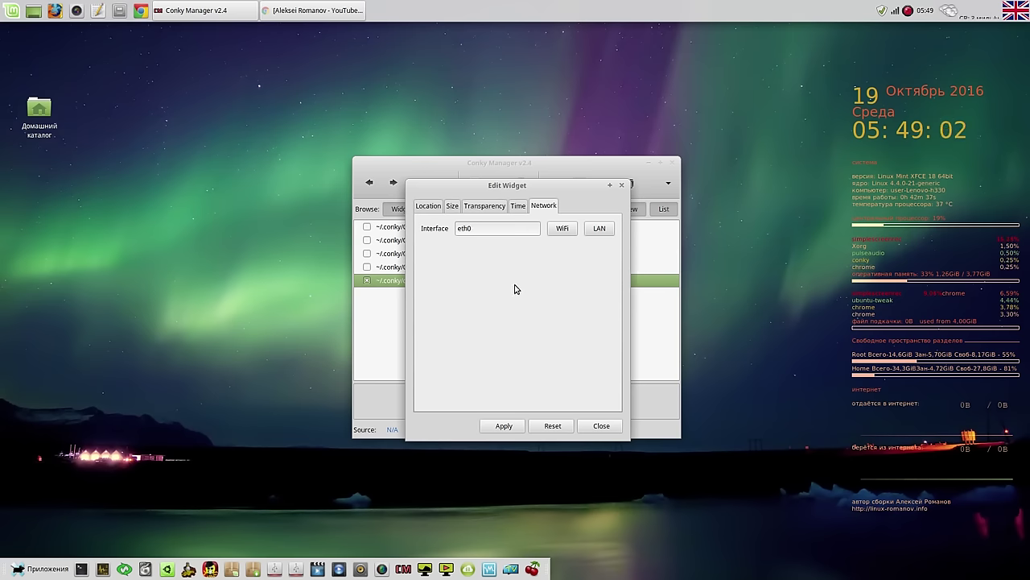
Step: Open a terminal and run iwconfig to look up the wireless interface name
{"action": "left_click", "coordinate": [81, 569]}
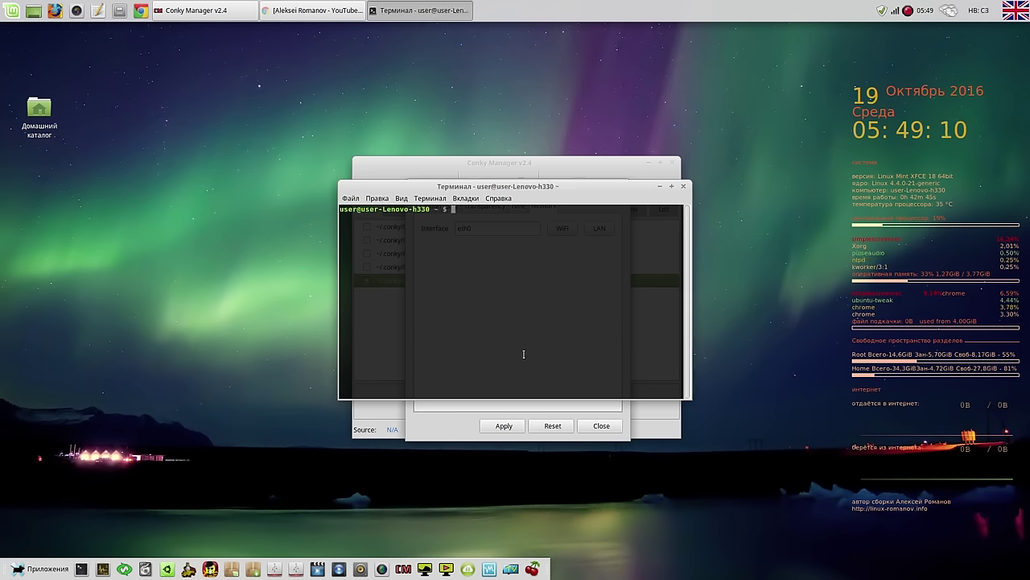
{"action": "type", "text": "wconf"}
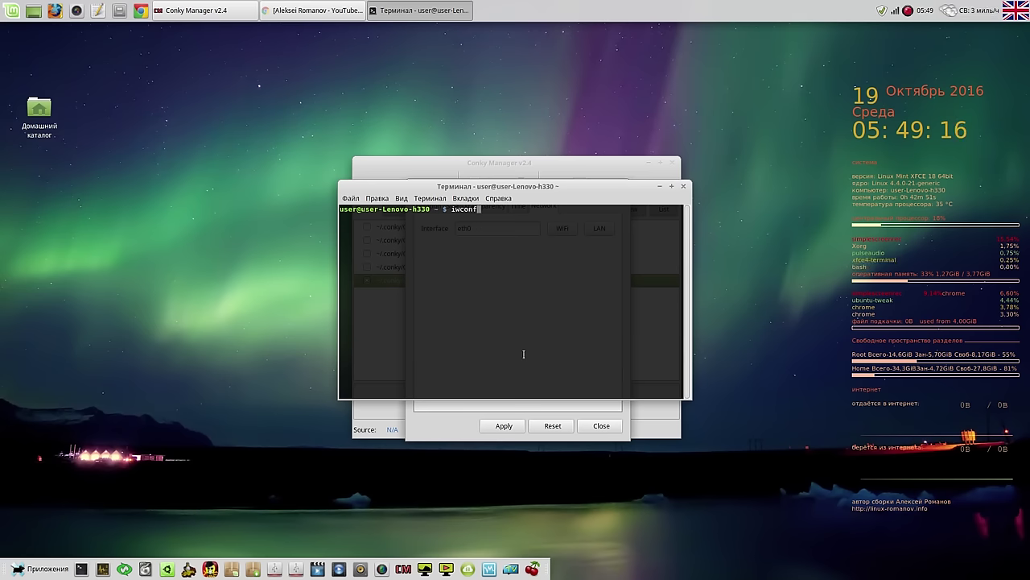
{"action": "type", "text": "ig"}
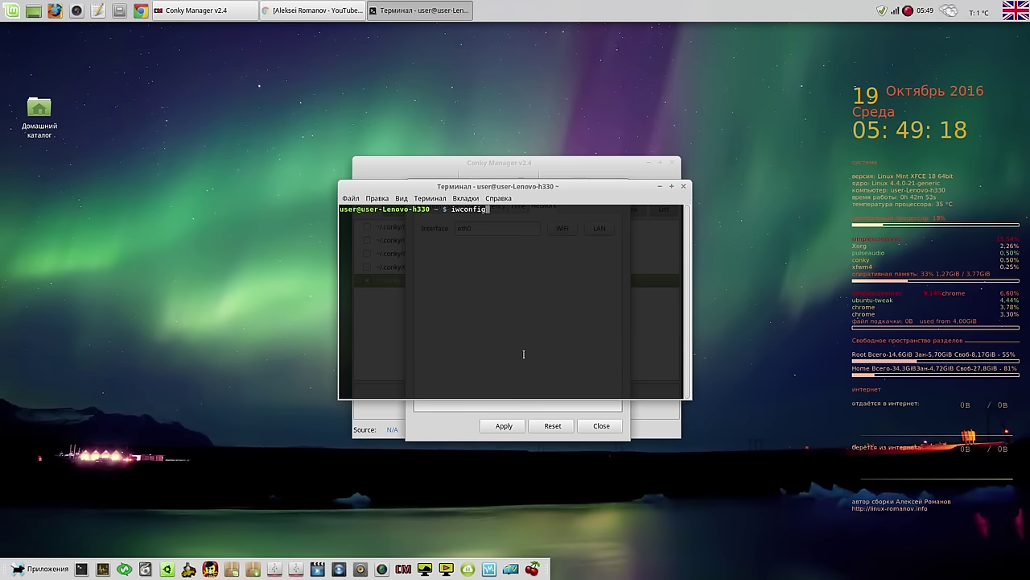
{"action": "key", "text": "Return"}
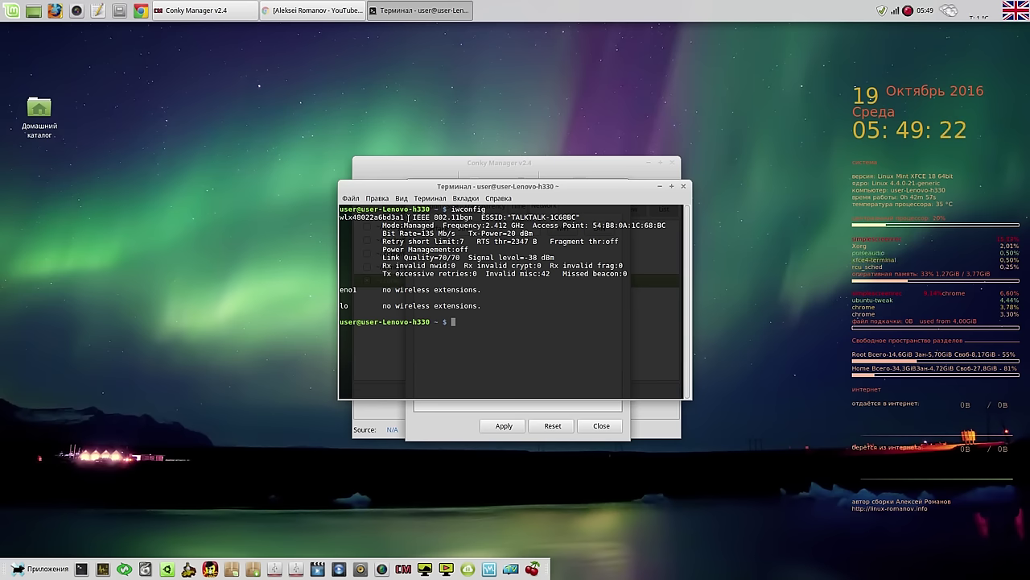
Step: Copy the wireless interface name wlx48022a6bd3a1 from the iwconfig output and close the terminal
{"action": "left_click_drag", "start_coordinate": [403, 217], "coordinate": [341, 217]}
{"action": "right_click", "coordinate": [352, 223]}
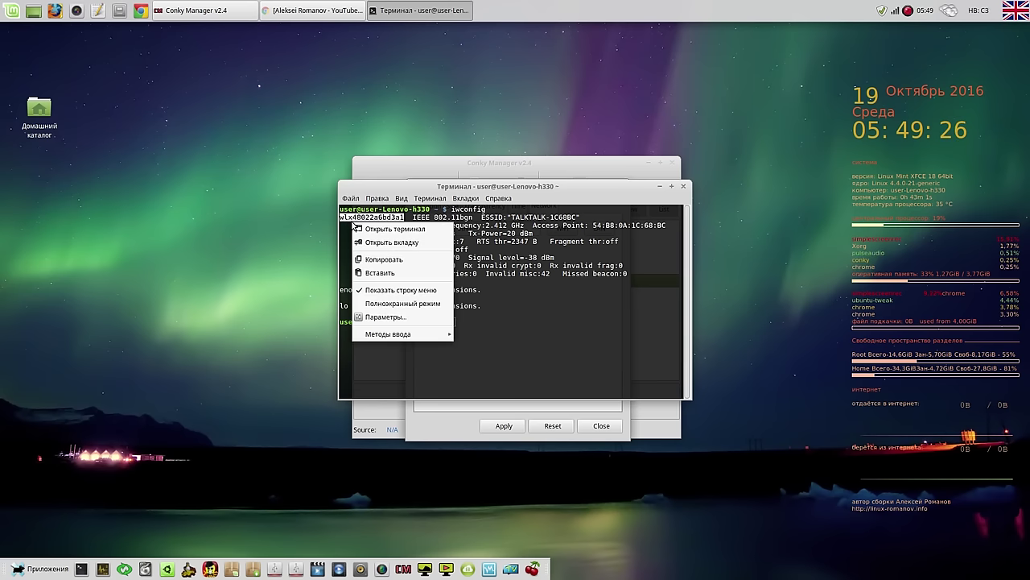
{"action": "left_click", "coordinate": [378, 259]}
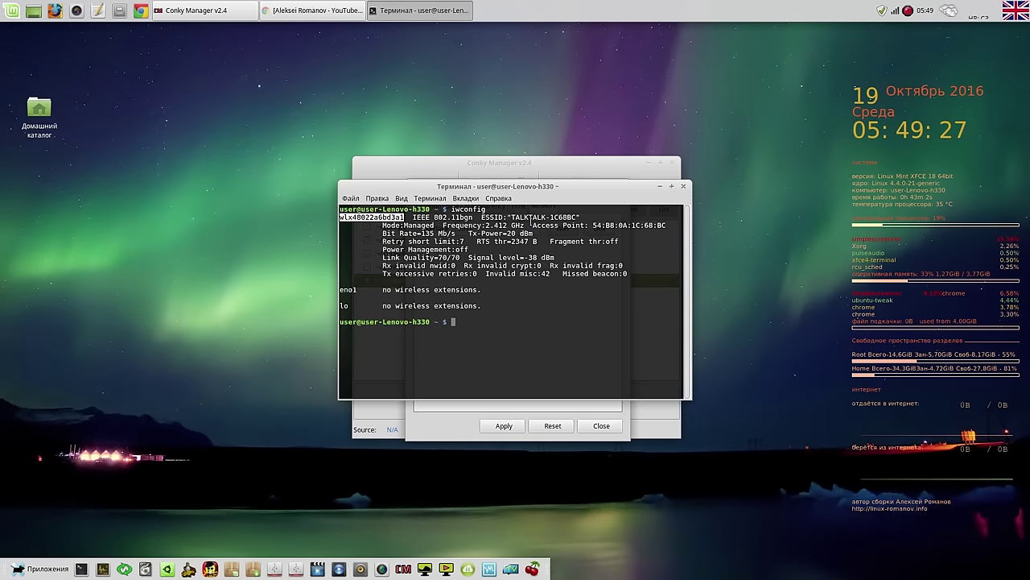
{"action": "left_click", "coordinate": [682, 186]}
Step: Replace the conky lmc-18-rus widget's network interface with wlx48022a6bd3a1, apply it and close the widget editor
{"action": "double_click", "coordinate": [464, 229]}
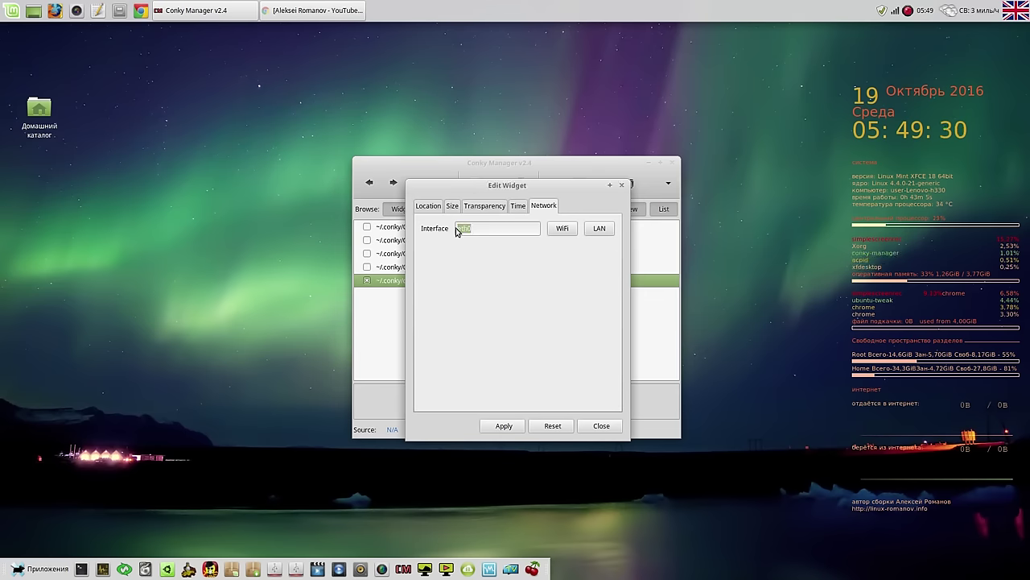
{"action": "right_click", "coordinate": [462, 231]}
{"action": "left_click", "coordinate": [481, 264]}
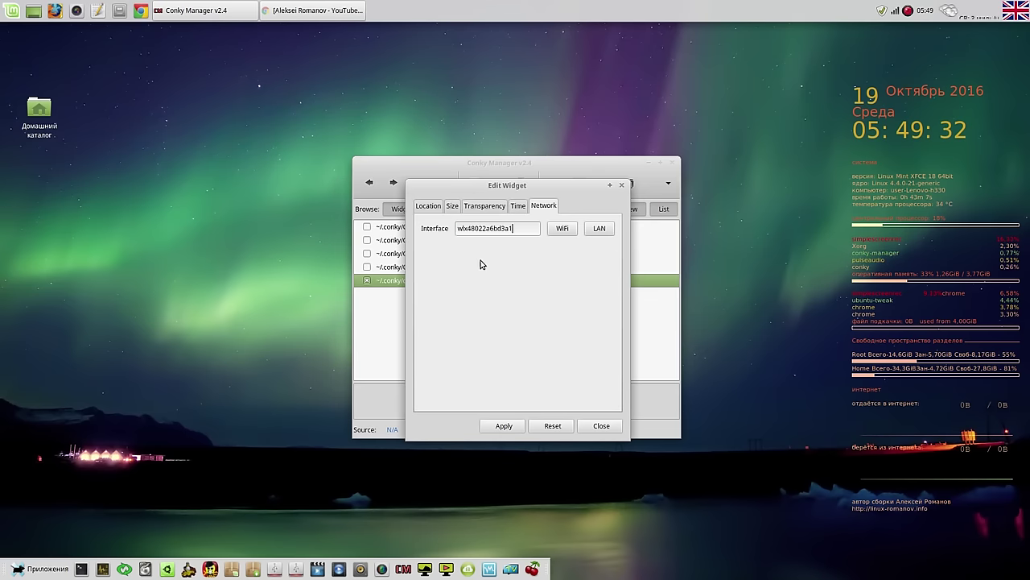
{"action": "left_click", "coordinate": [503, 425]}
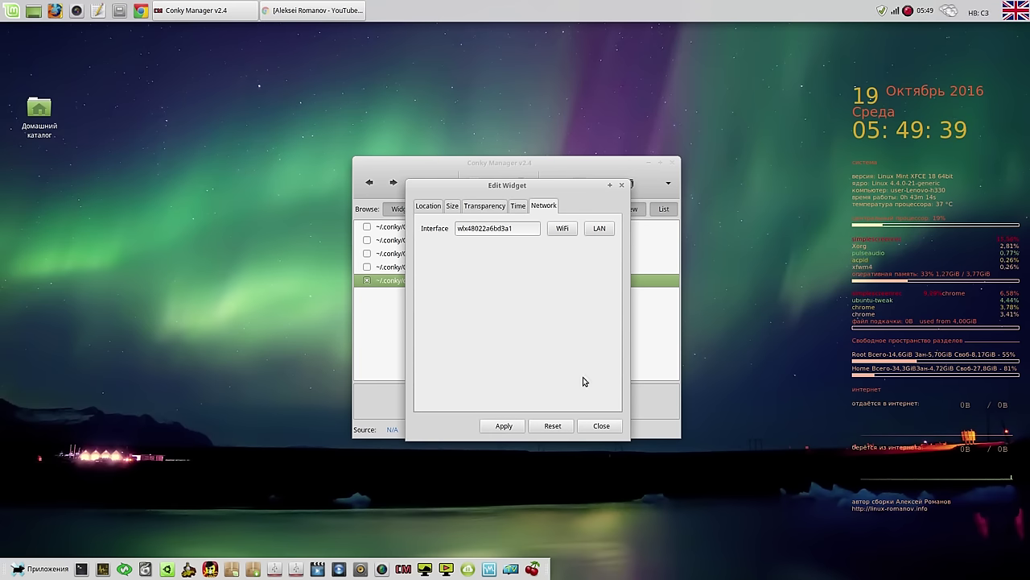
{"action": "left_click", "coordinate": [596, 426]}
{"action": "left_click", "coordinate": [475, 185]}
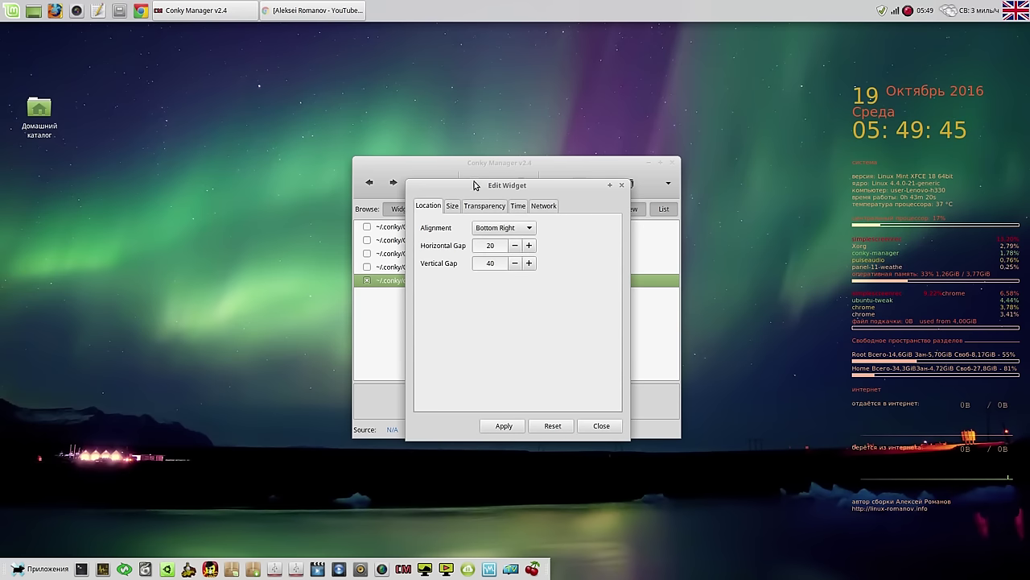
{"action": "left_click", "coordinate": [602, 427]}
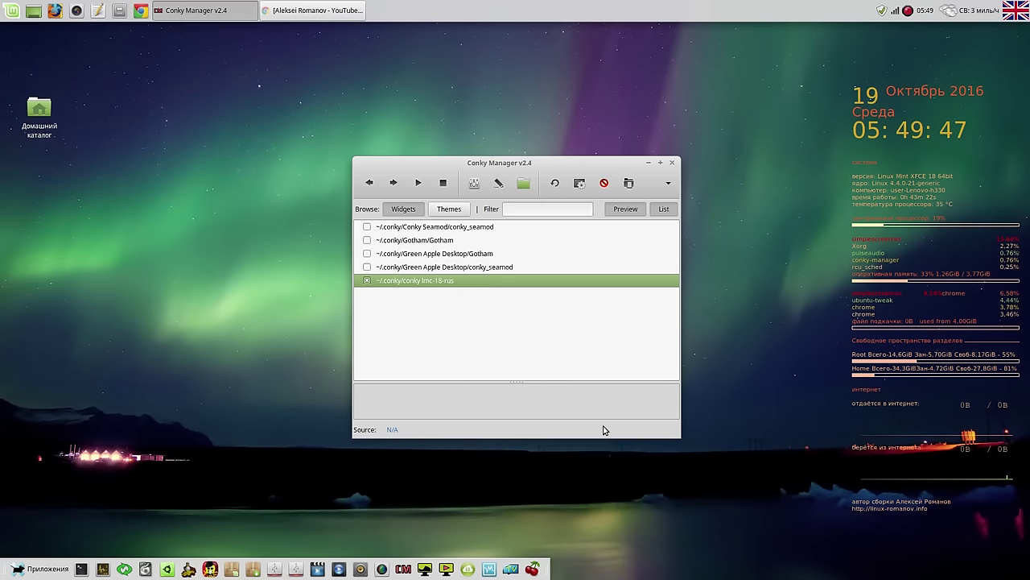
Step: Turn Run Conky at system startup off and on again, save the application settings and close Conky Manager
{"action": "left_click", "coordinate": [669, 184]}
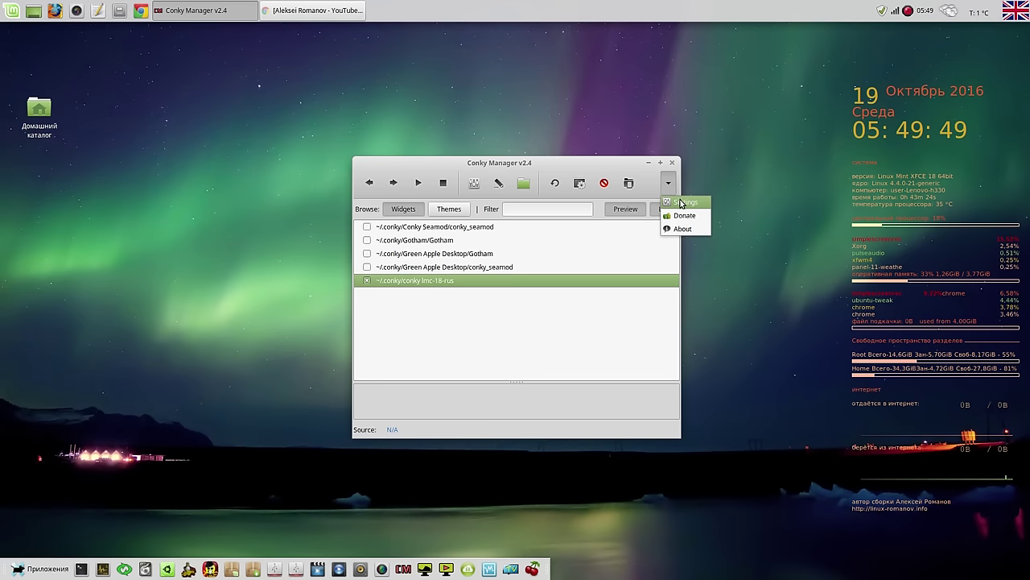
{"action": "left_click", "coordinate": [678, 199]}
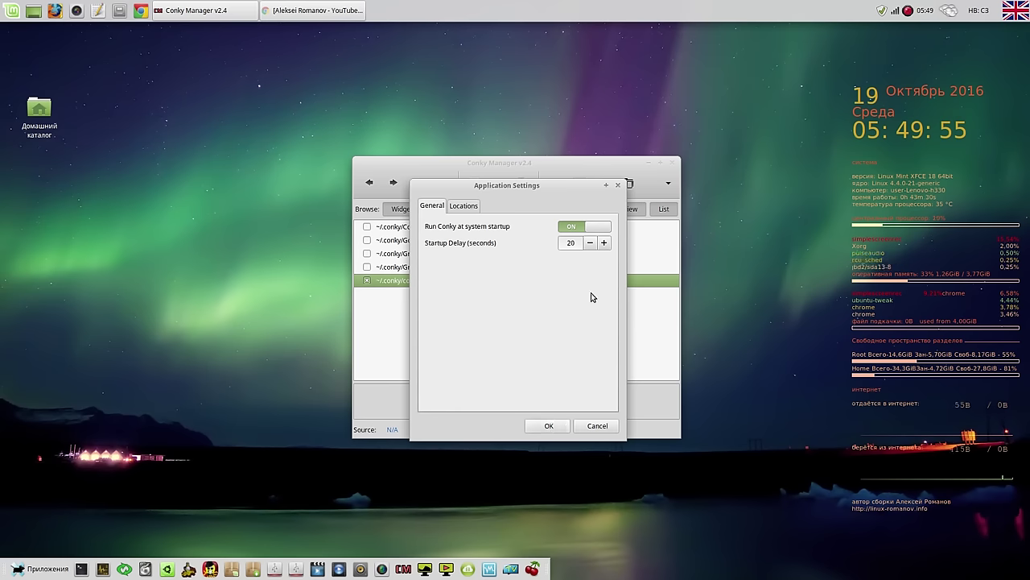
{"action": "left_click", "coordinate": [571, 228]}
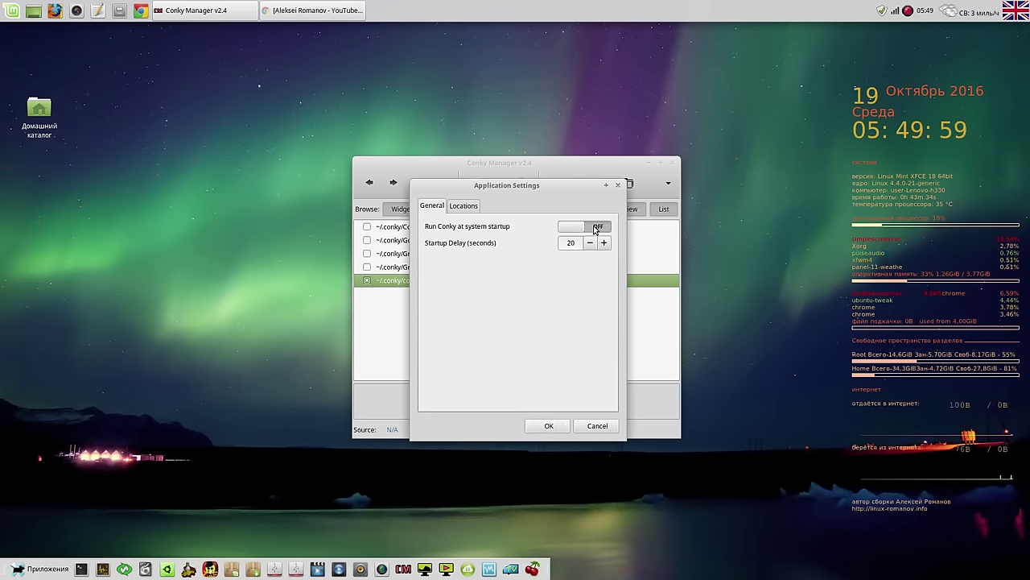
{"action": "left_click", "coordinate": [598, 230]}
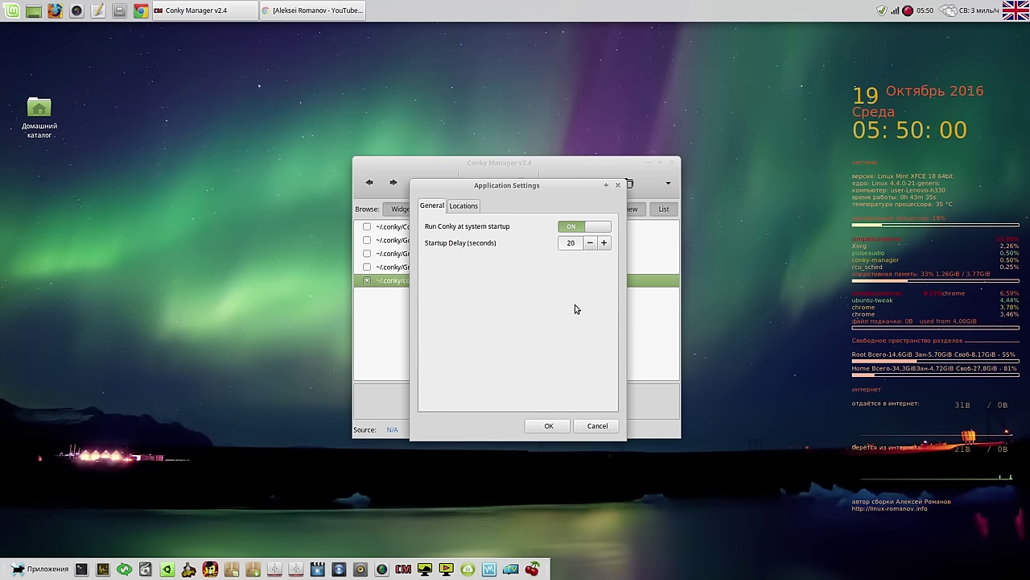
{"action": "left_click", "coordinate": [547, 427]}
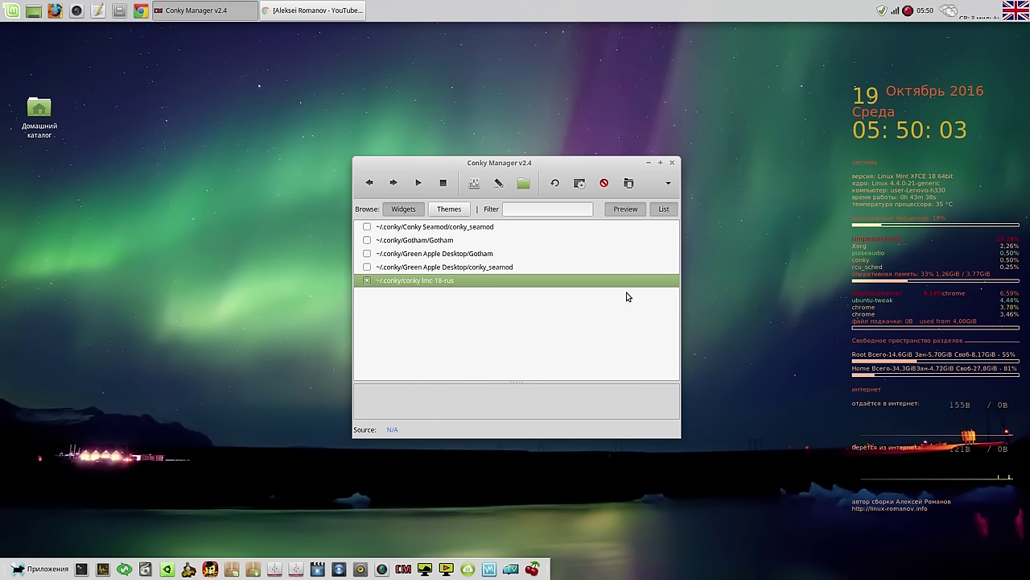
{"action": "left_click", "coordinate": [367, 281]}
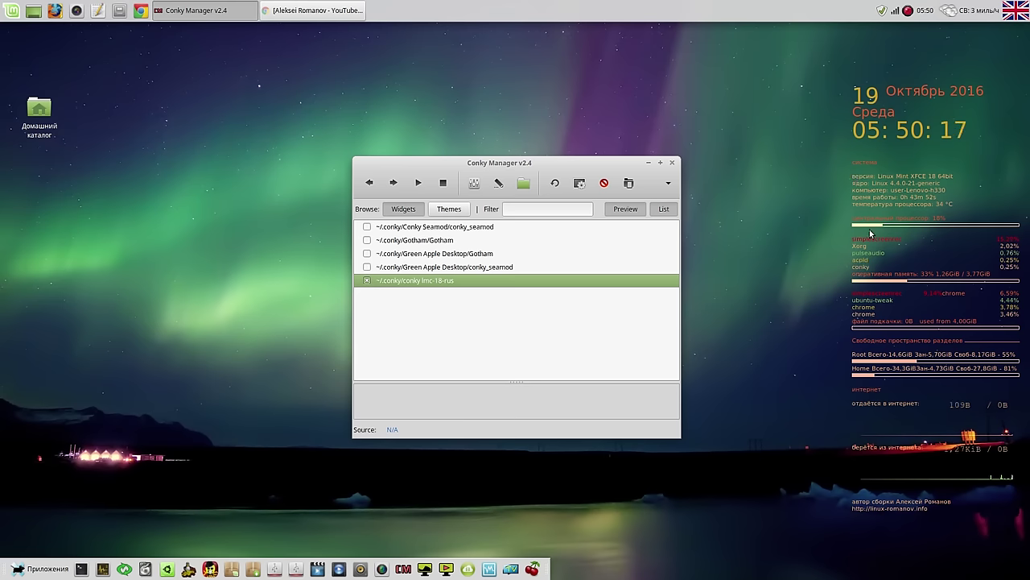
{"action": "left_click", "coordinate": [673, 163]}
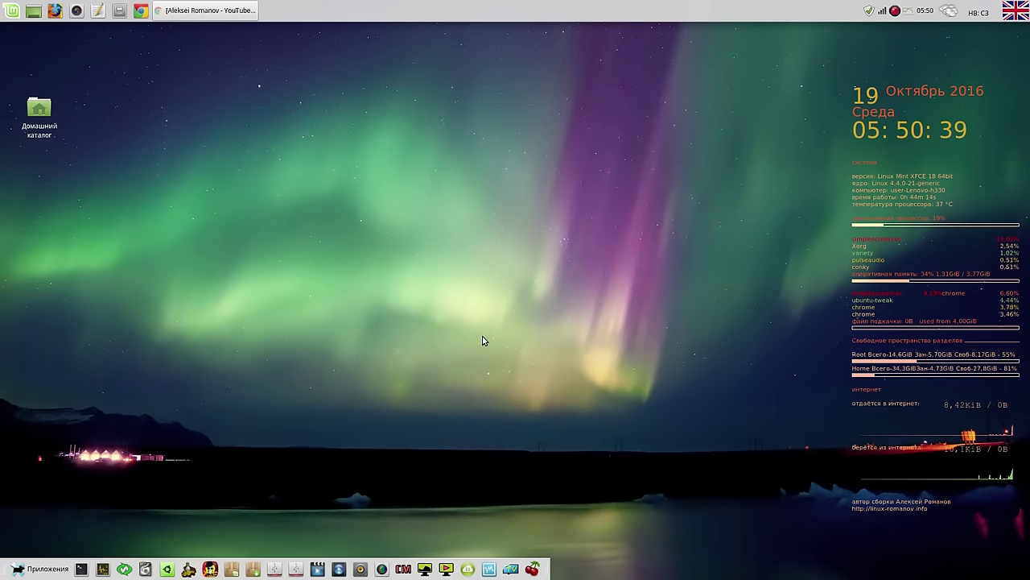
Step: Change to the next Variety wallpaper, and start the full-screen wallpaper slideshow and exit it
{"action": "left_click", "coordinate": [908, 10]}
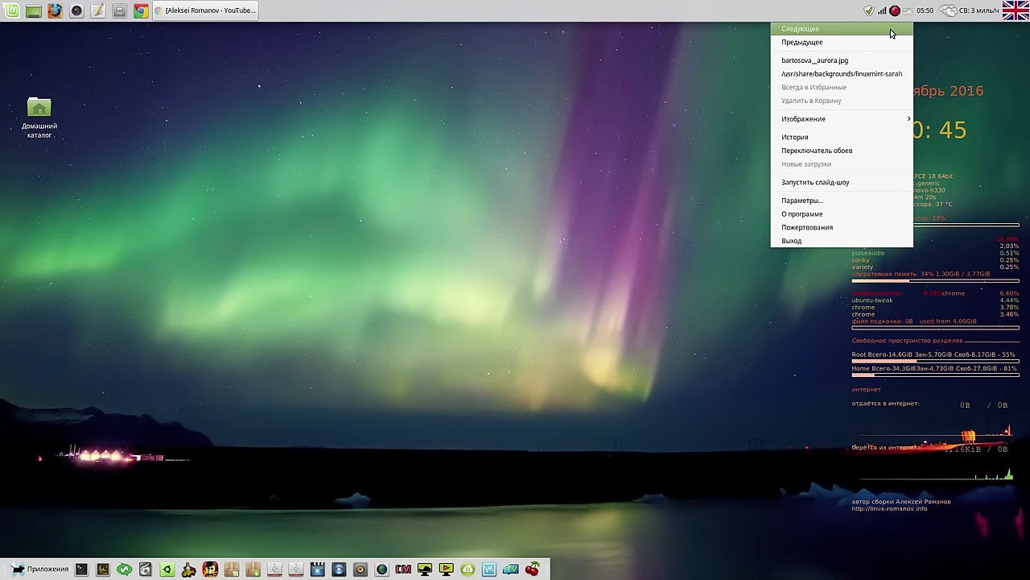
{"action": "left_click", "coordinate": [846, 29]}
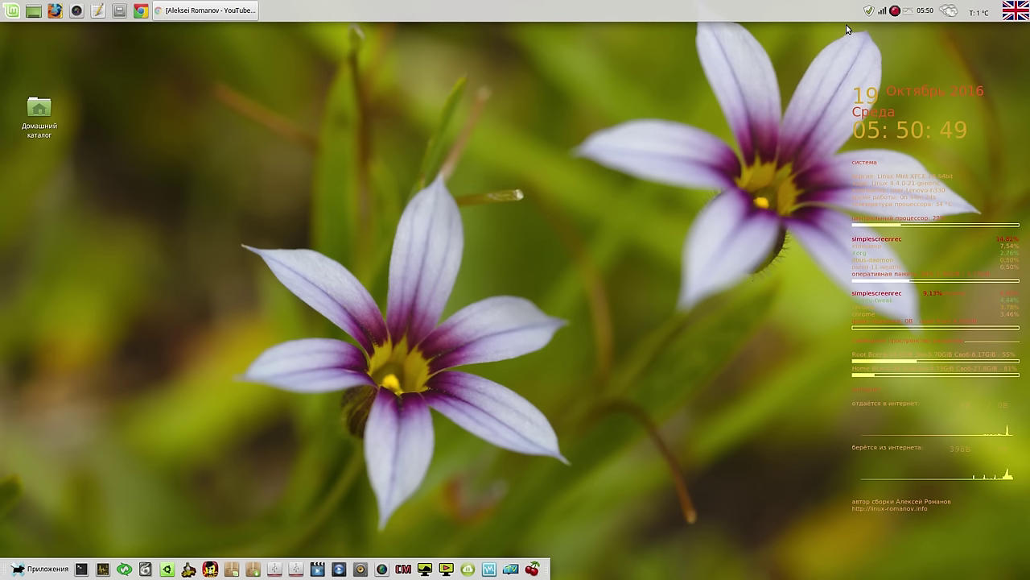
{"action": "left_click", "coordinate": [910, 11]}
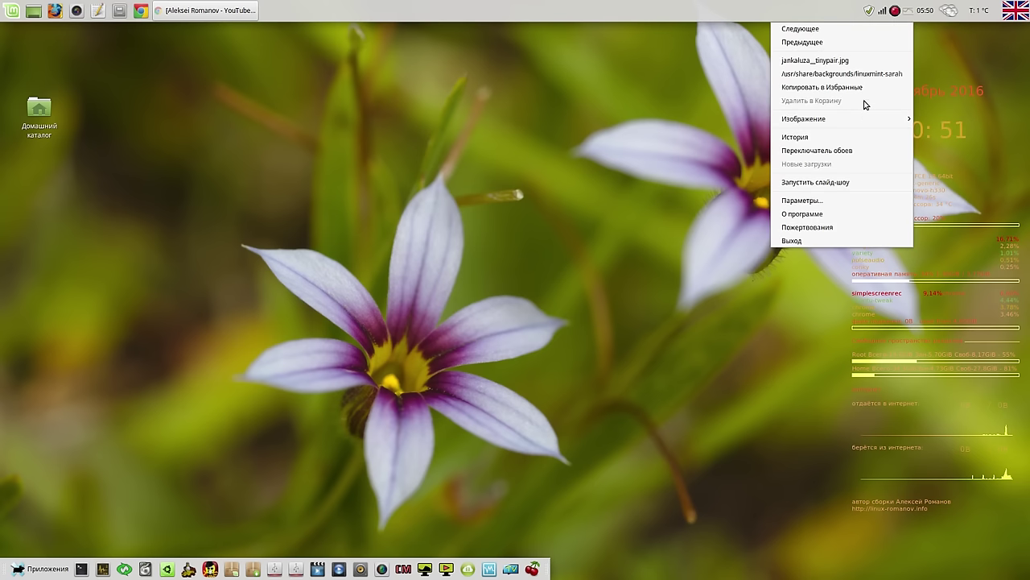
{"action": "left_click", "coordinate": [850, 182]}
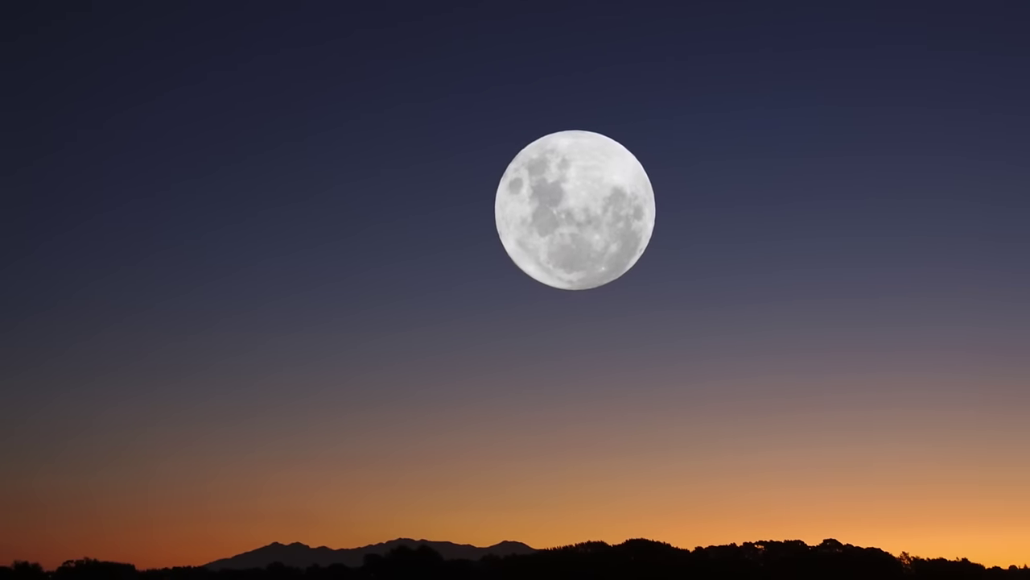
{"action": "left_click", "coordinate": [532, 56]}
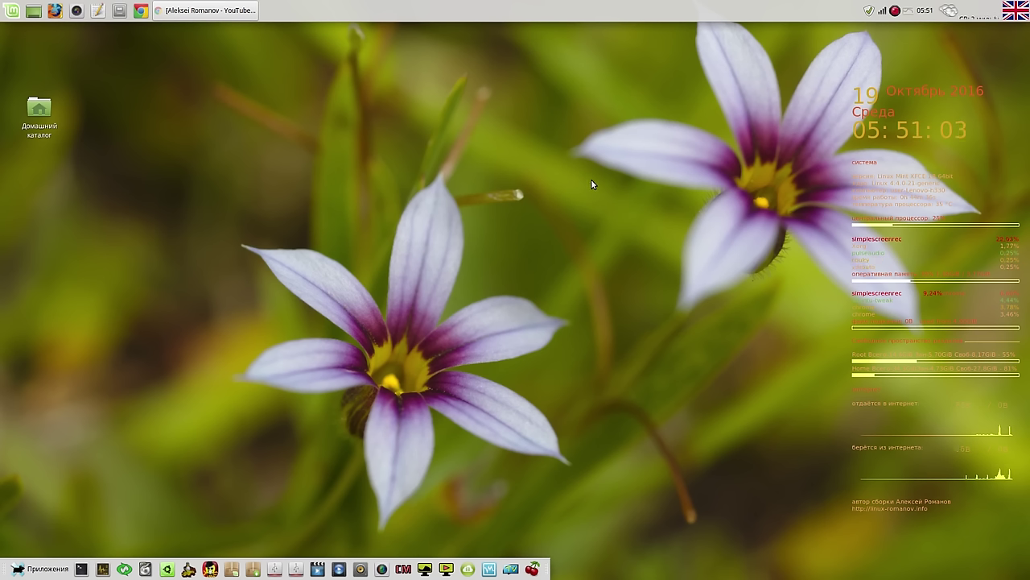
Step: Copy the current wallpaper to Variety's favorites and open the Favorites folder from Variety's preferences
{"action": "left_click", "coordinate": [908, 11]}
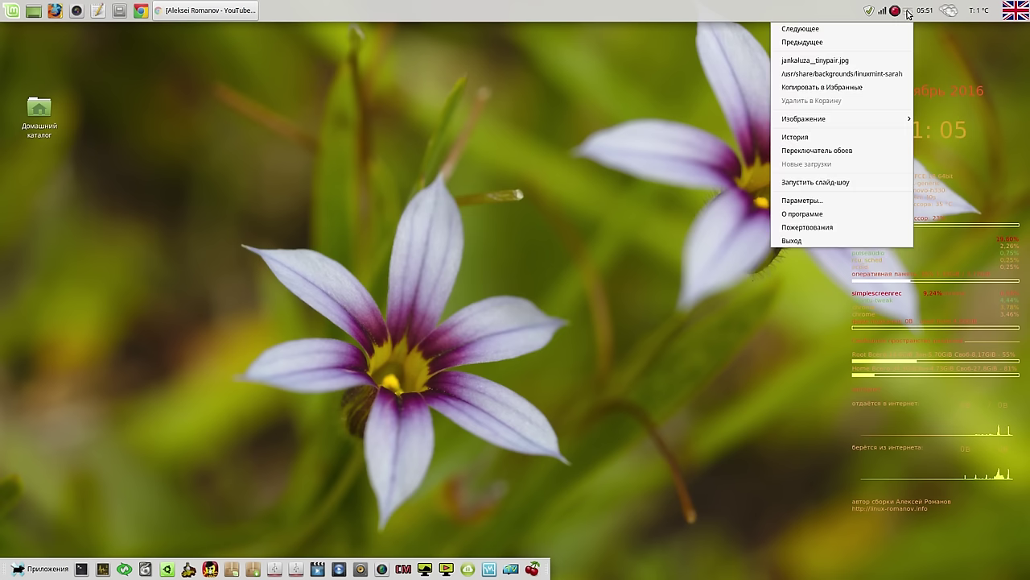
{"action": "left_click", "coordinate": [878, 87]}
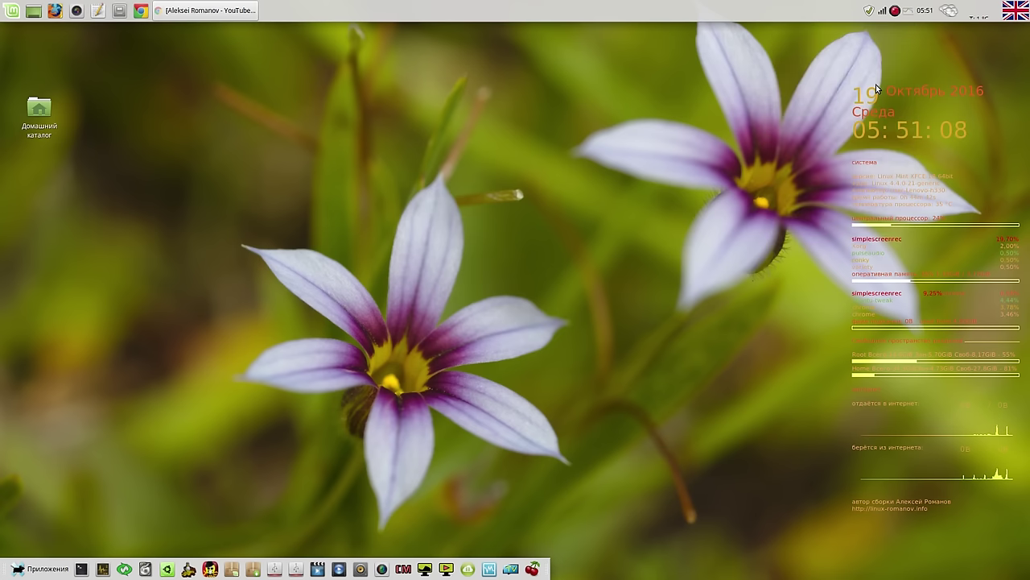
{"action": "left_click", "coordinate": [911, 11]}
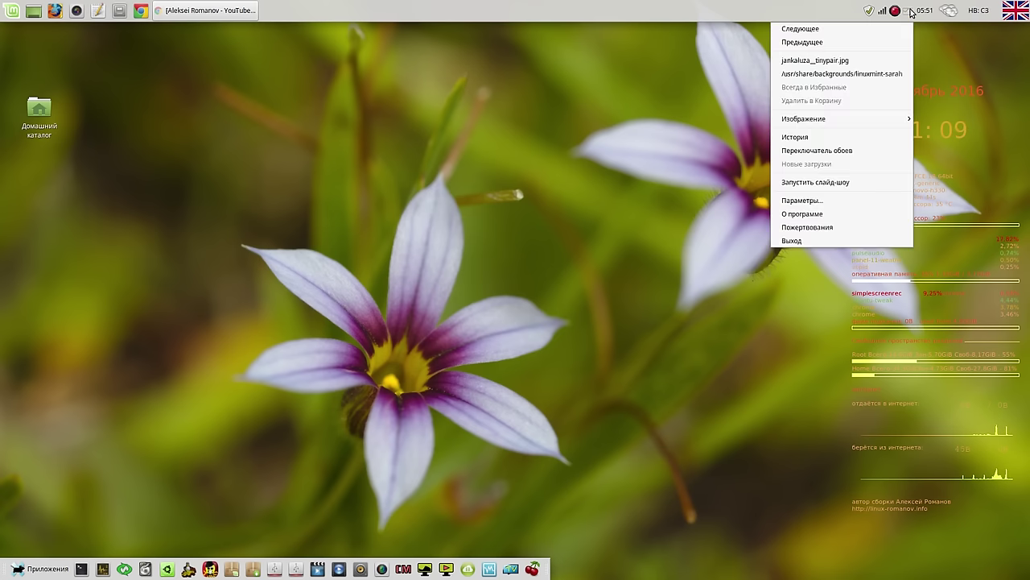
{"action": "left_click", "coordinate": [813, 200]}
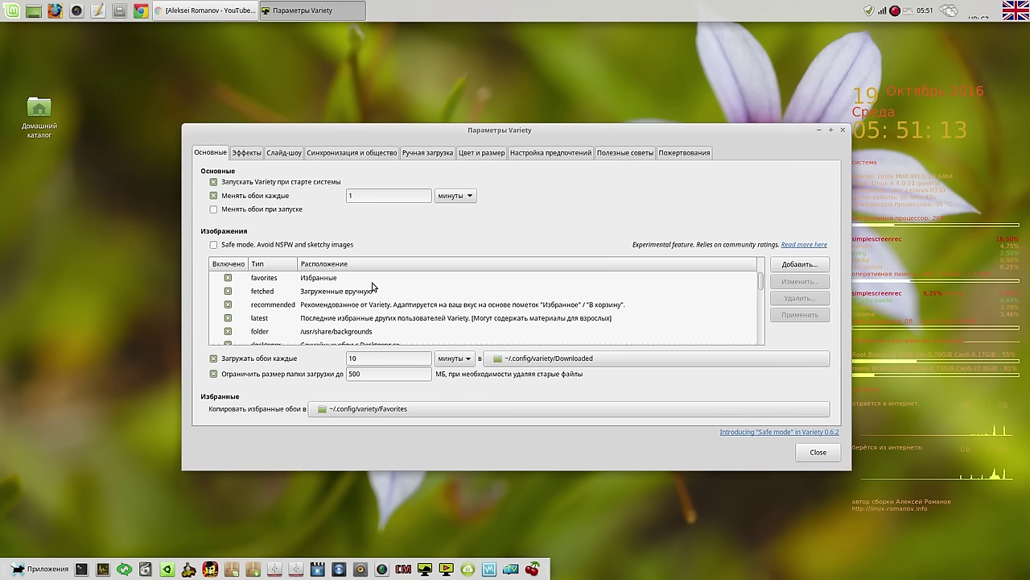
{"action": "left_click", "coordinate": [346, 278]}
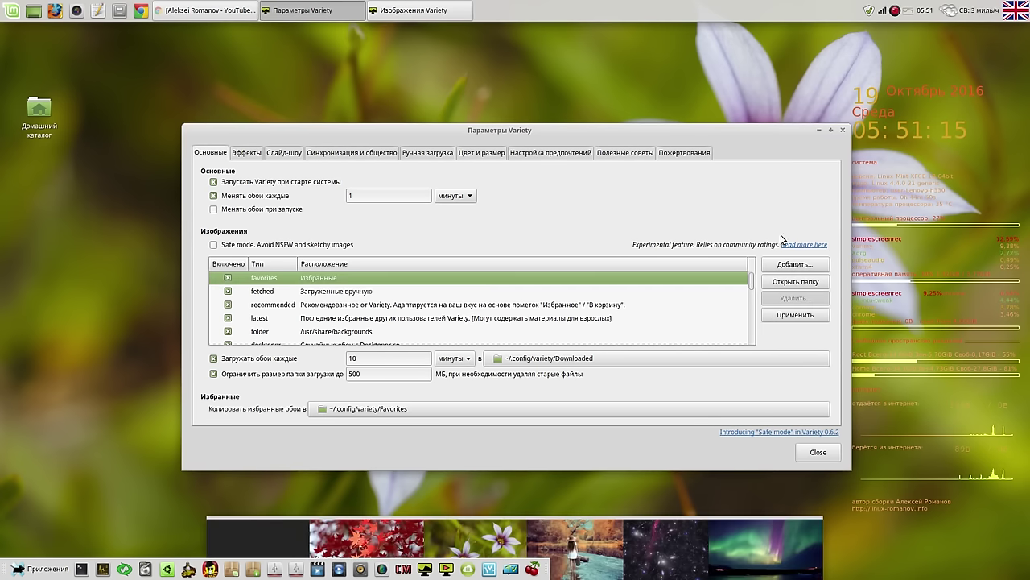
{"action": "left_click", "coordinate": [796, 283]}
{"action": "left_click", "coordinate": [796, 281]}
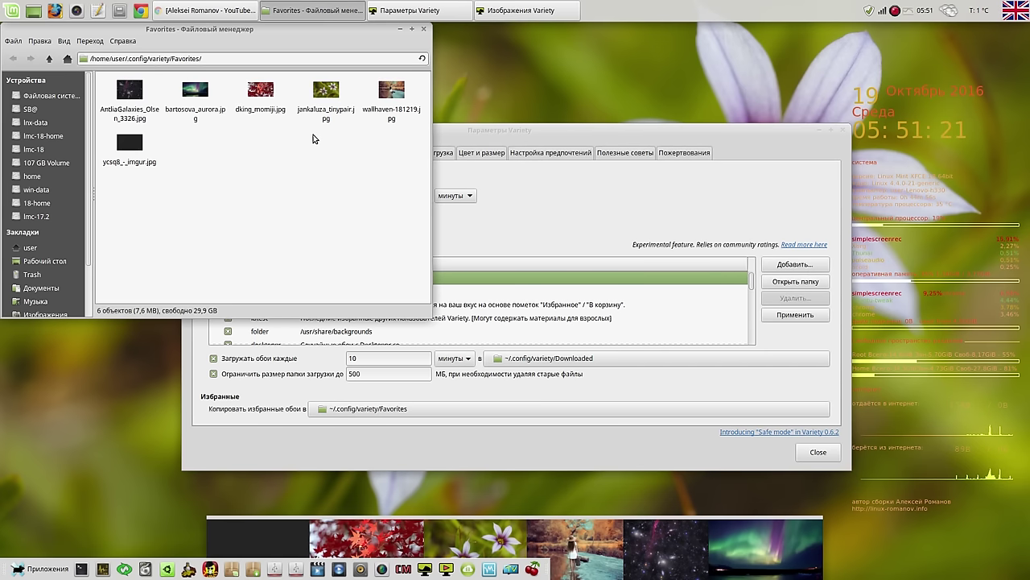
Step: Set dking_momiji.jpg from the Favorites folder as the desktop background, and close the image viewer and file manager
{"action": "left_click", "coordinate": [262, 91]}
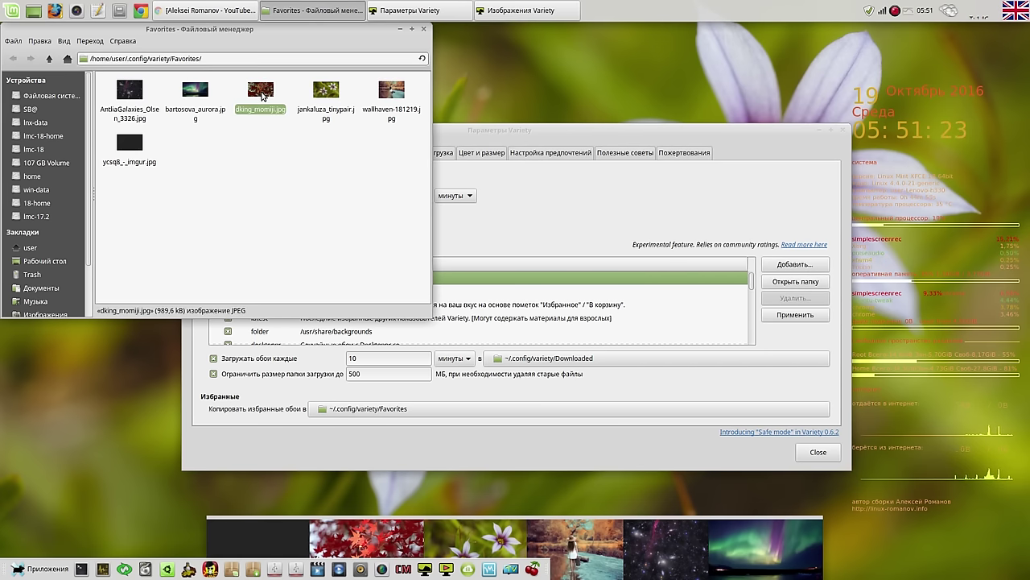
{"action": "double_click", "coordinate": [262, 92]}
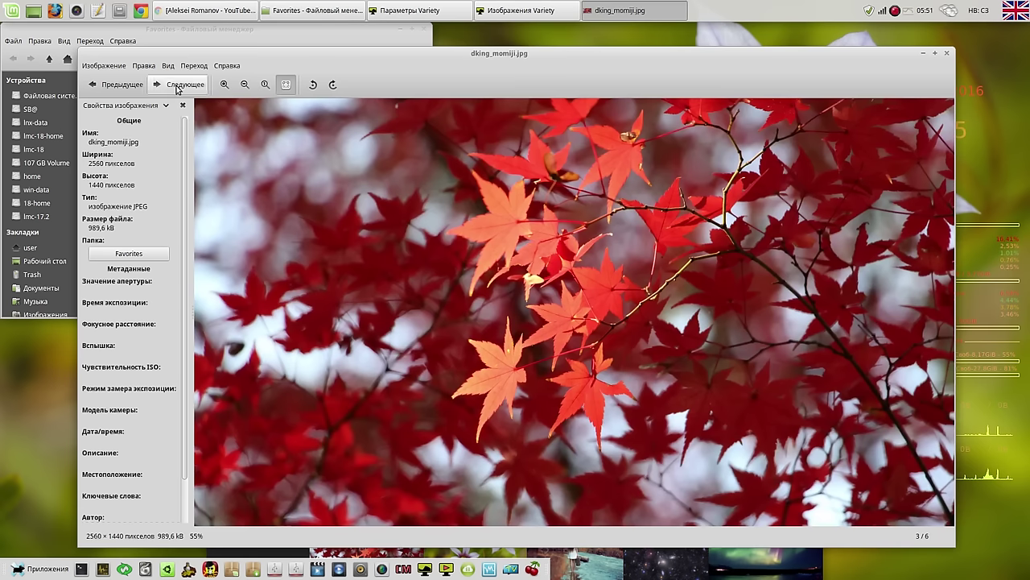
{"action": "left_click", "coordinate": [82, 67]}
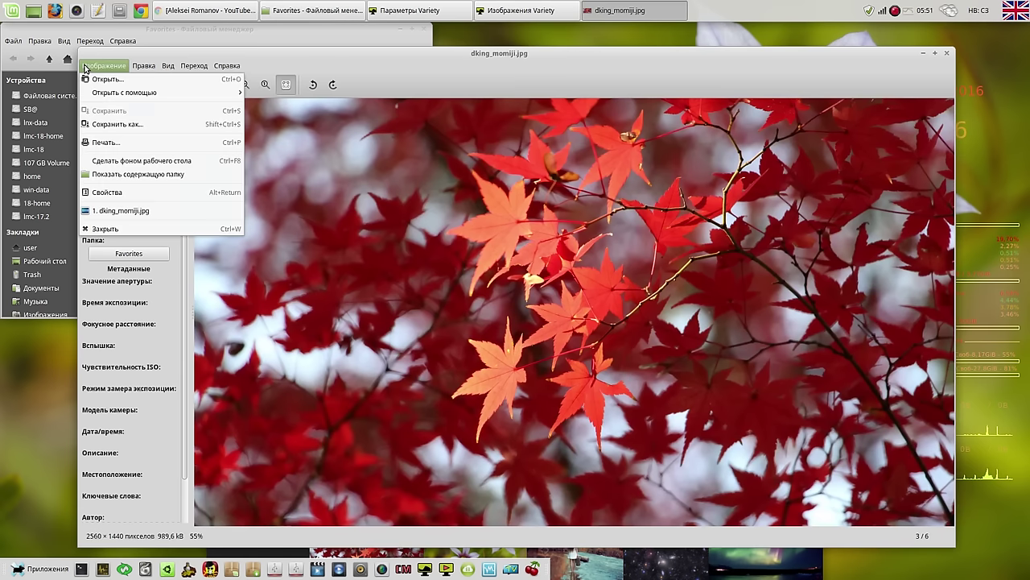
{"action": "left_click", "coordinate": [126, 160]}
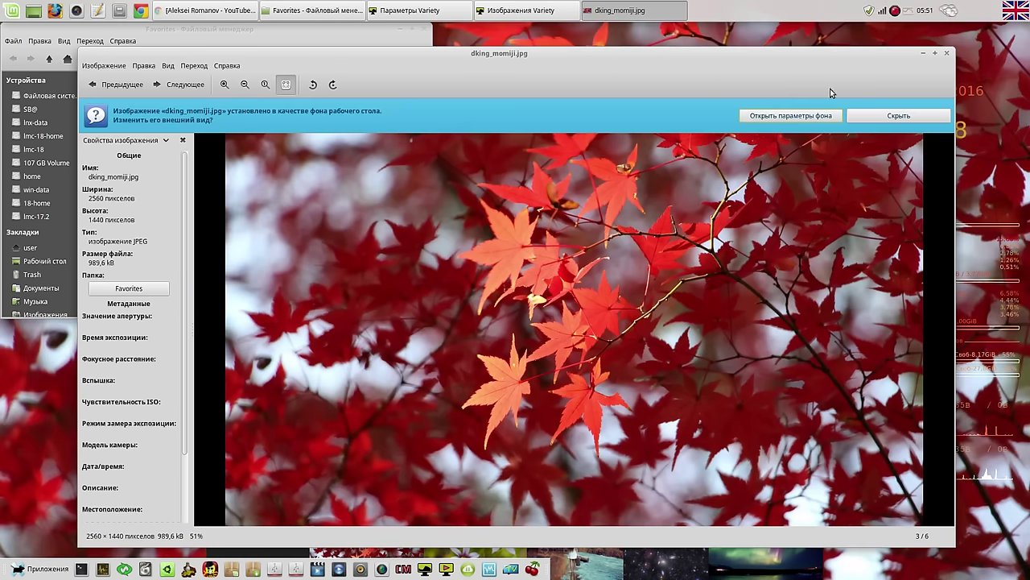
{"action": "left_click", "coordinate": [947, 52]}
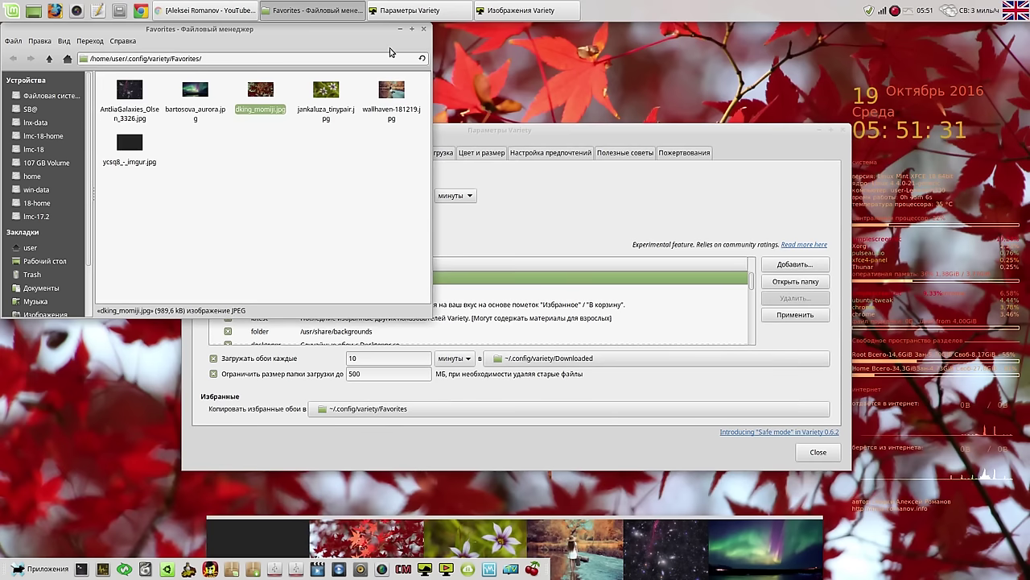
{"action": "left_click", "coordinate": [423, 30]}
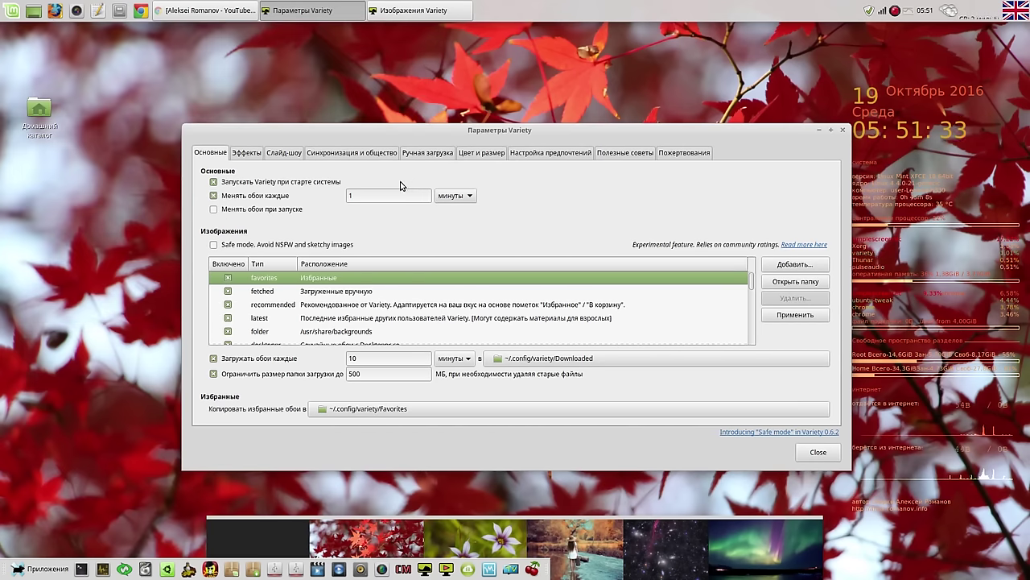
Step: Look at the time units offered for Variety's wallpaper change interval and close the preferences
{"action": "left_click_drag", "start_coordinate": [529, 131], "coordinate": [436, 94]}
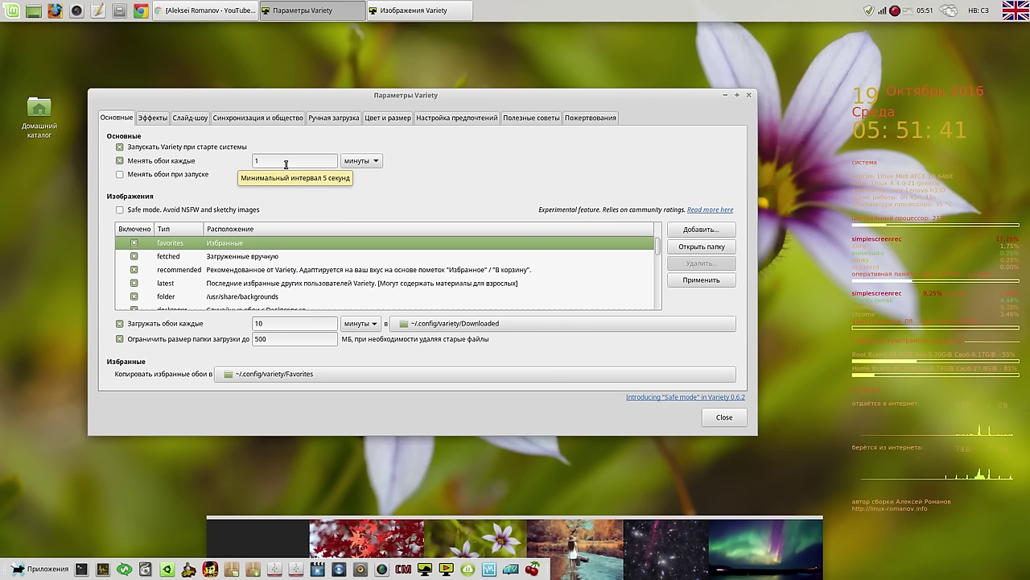
{"action": "left_click", "coordinate": [362, 160]}
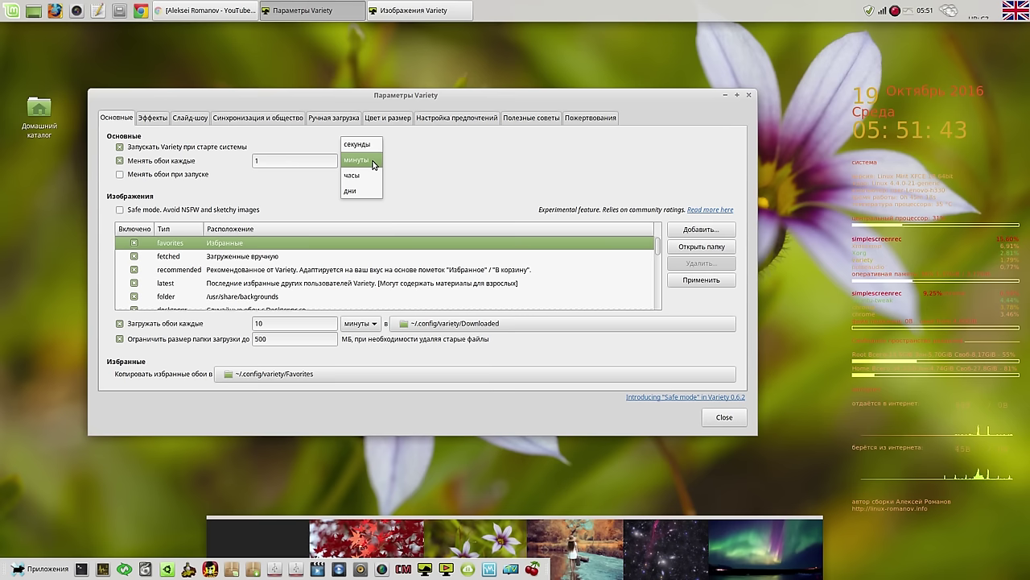
{"action": "left_click", "coordinate": [414, 152]}
{"action": "left_click", "coordinate": [726, 416]}
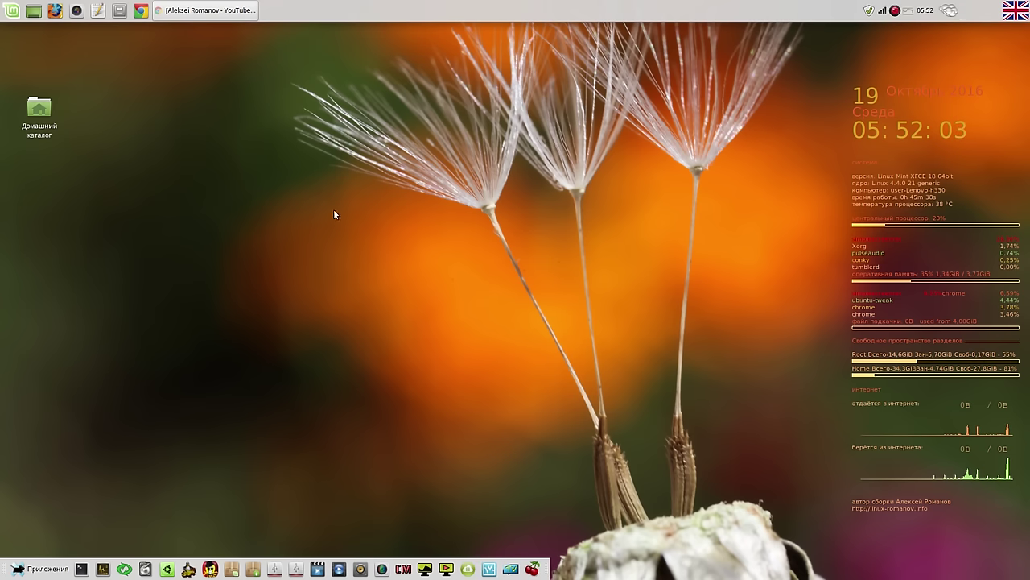
Step: Switch to Chrome, copy the web address of the YouTube video Моя сборка LMC-18, and minimize the browser
{"action": "left_click", "coordinate": [214, 13]}
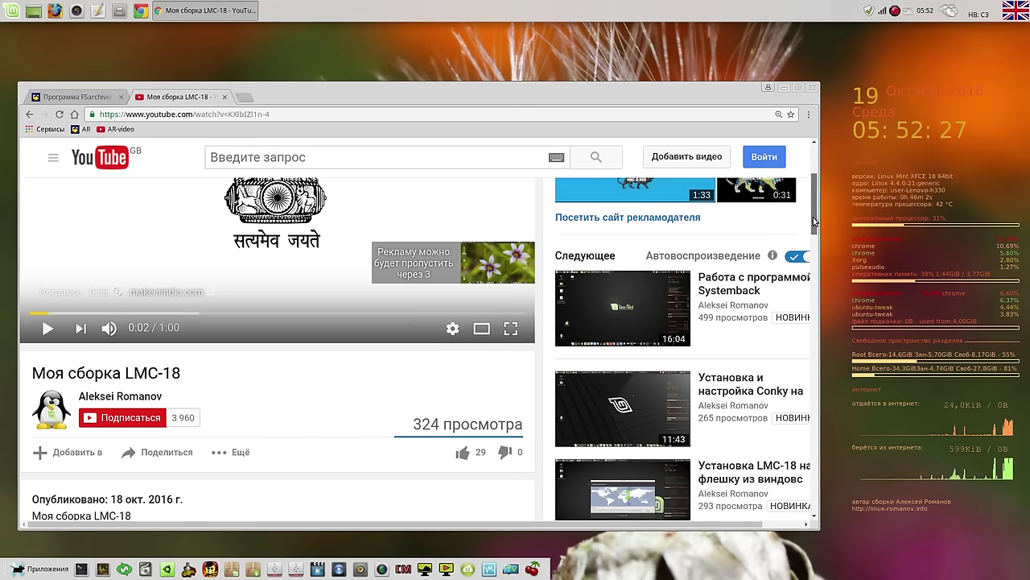
{"action": "scroll", "coordinate": [814, 199], "scroll_direction": "up", "scroll_amount": 1}
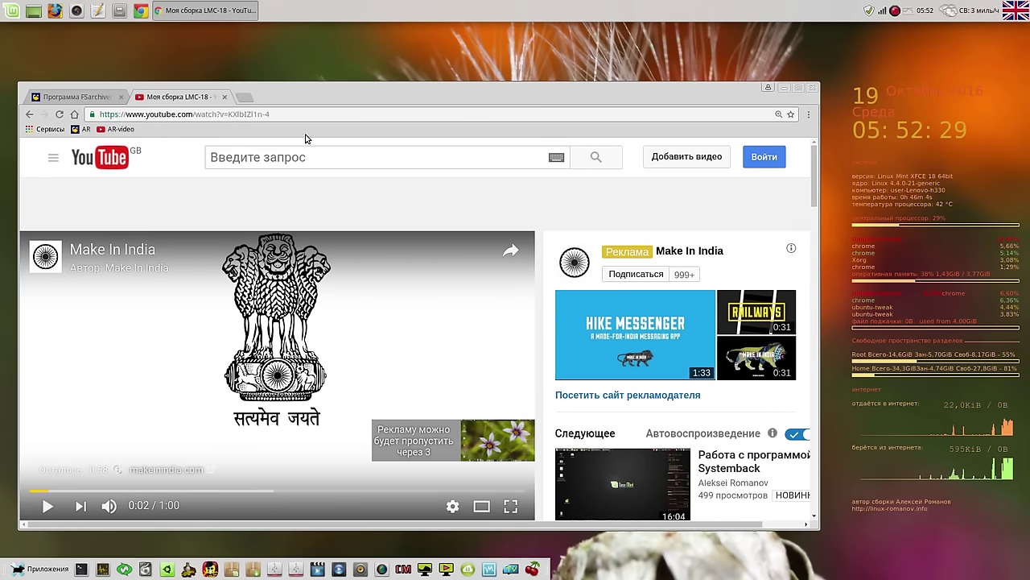
{"action": "left_click", "coordinate": [281, 115]}
{"action": "right_click", "coordinate": [263, 115]}
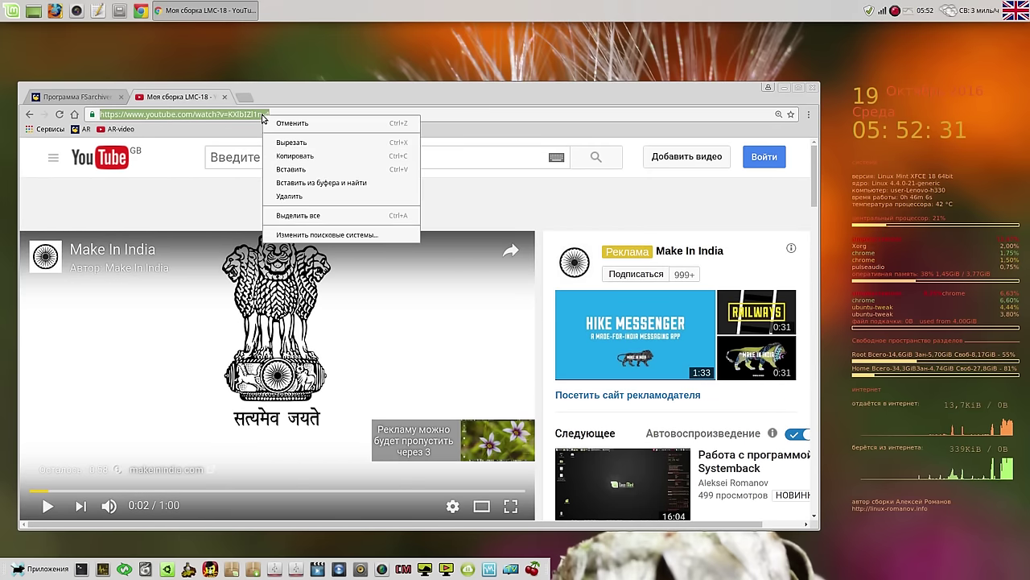
{"action": "left_click", "coordinate": [294, 155]}
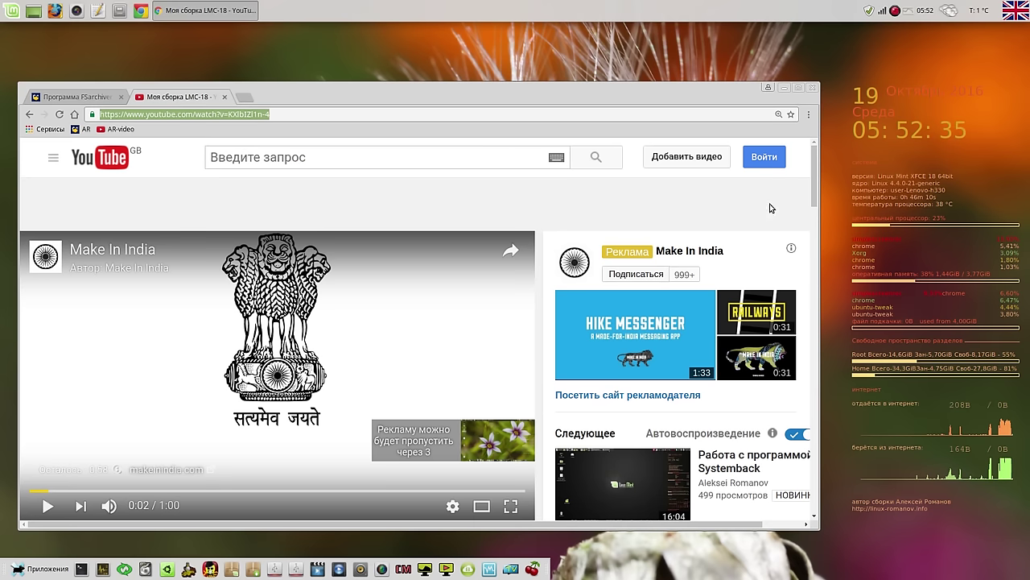
{"action": "left_click", "coordinate": [783, 86]}
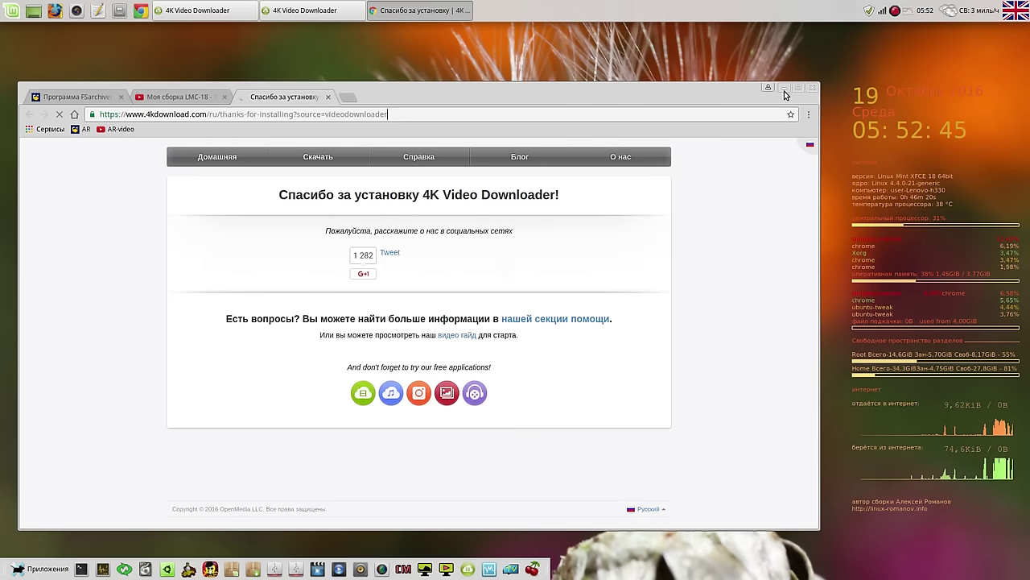
Step: In 4K Video Downloader, postpone the update, load the copied link to view its download qualities, then cancel and close the program
{"action": "left_click", "coordinate": [784, 88]}
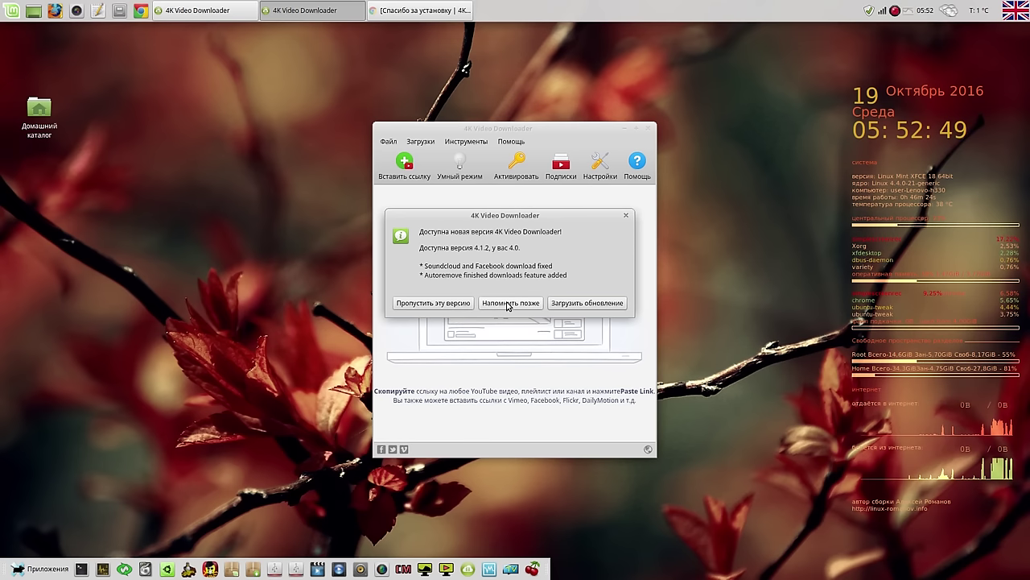
{"action": "left_click", "coordinate": [508, 304]}
{"action": "left_click", "coordinate": [404, 165]}
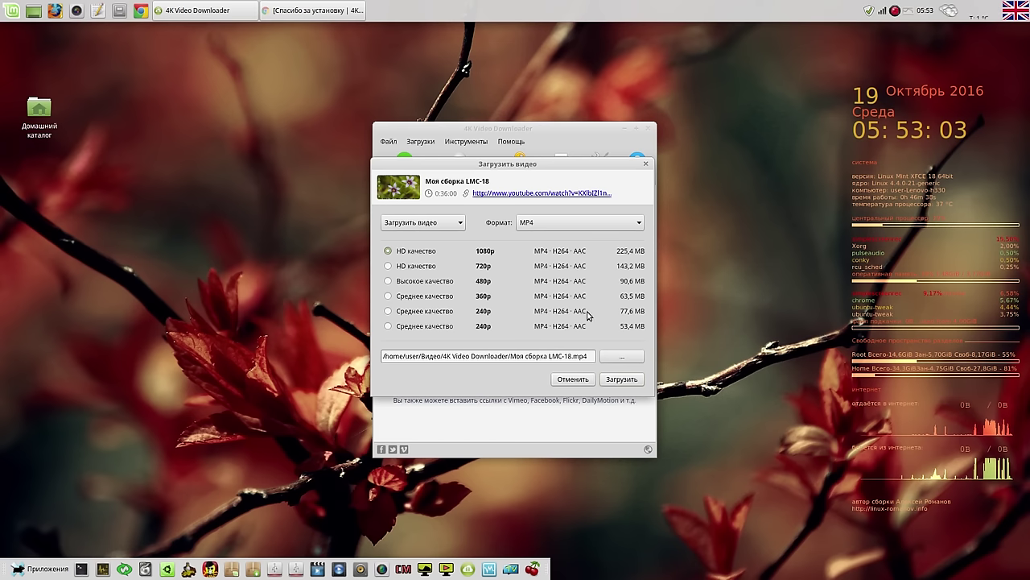
{"action": "left_click", "coordinate": [573, 379]}
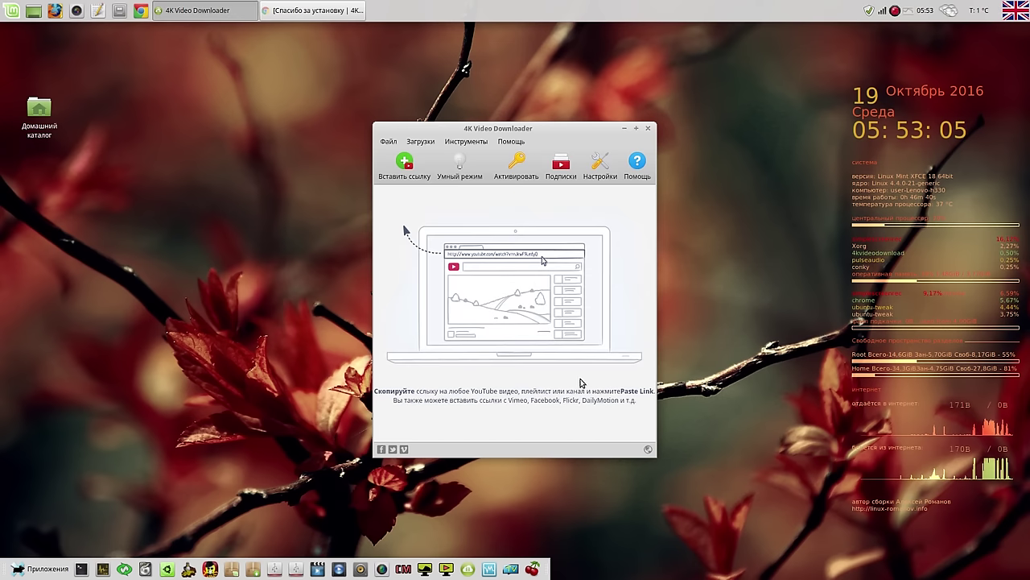
{"action": "left_click", "coordinate": [649, 129]}
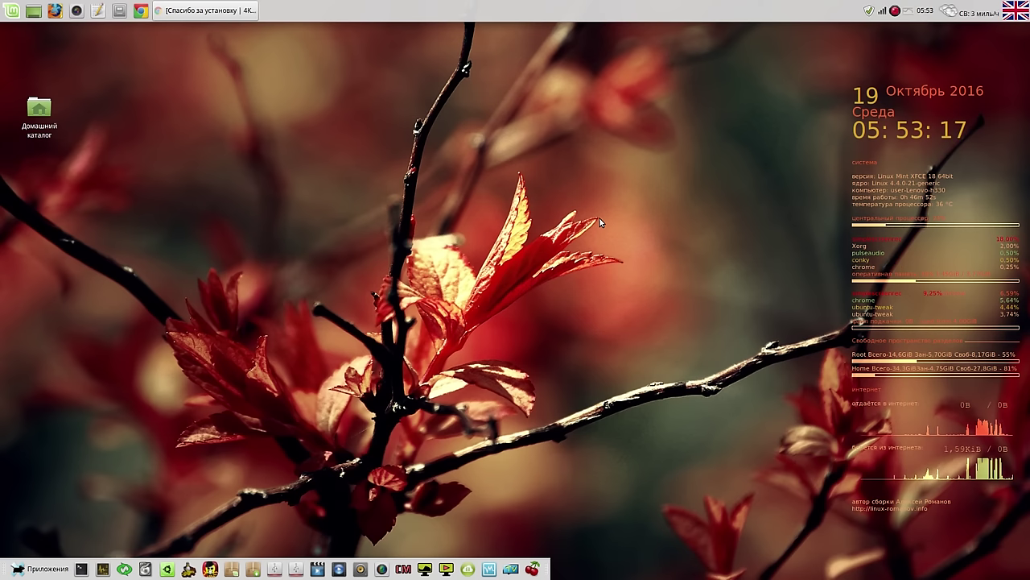
Step: Start the parom.tv player, look through its list of TV channels, and close it
{"action": "left_click", "coordinate": [512, 570]}
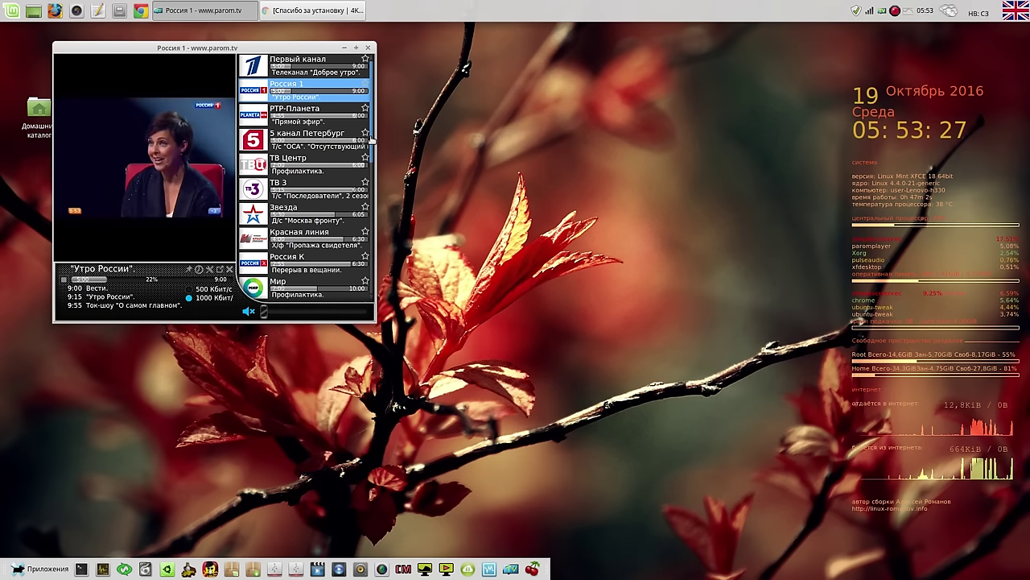
{"action": "scroll", "coordinate": [375, 188], "scroll_direction": "down", "scroll_amount": 3}
{"action": "scroll", "coordinate": [375, 188], "scroll_direction": "down", "scroll_amount": 3}
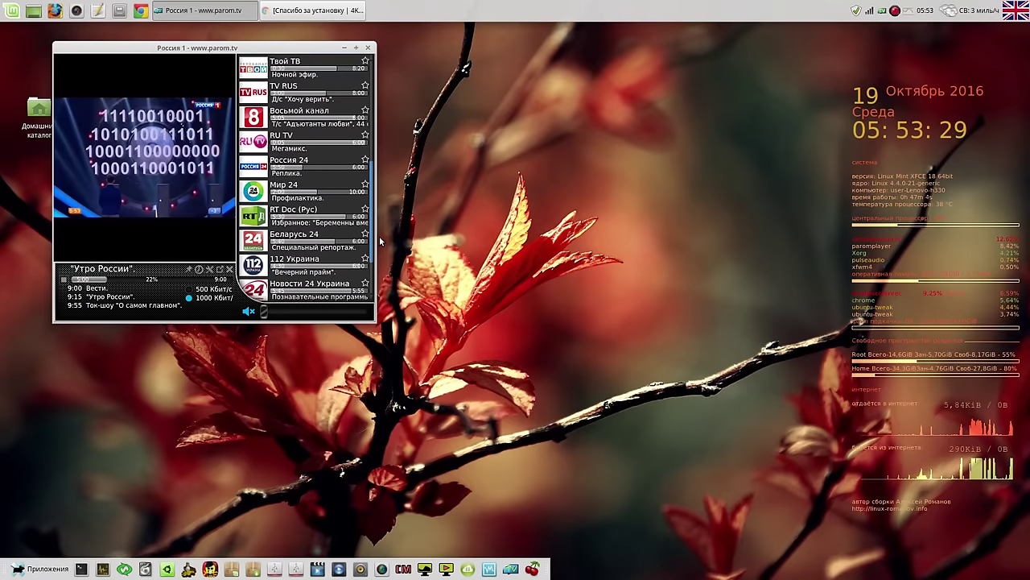
{"action": "scroll", "coordinate": [382, 252], "scroll_direction": "down", "scroll_amount": 1}
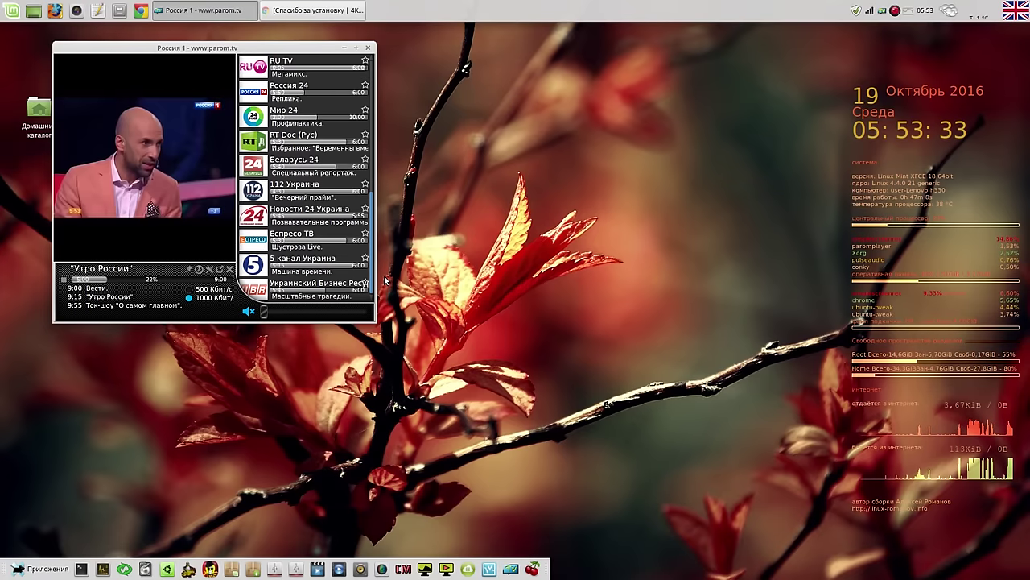
{"action": "scroll", "coordinate": [387, 255], "scroll_direction": "up", "scroll_amount": 1}
{"action": "scroll", "coordinate": [387, 256], "scroll_direction": "up", "scroll_amount": 3}
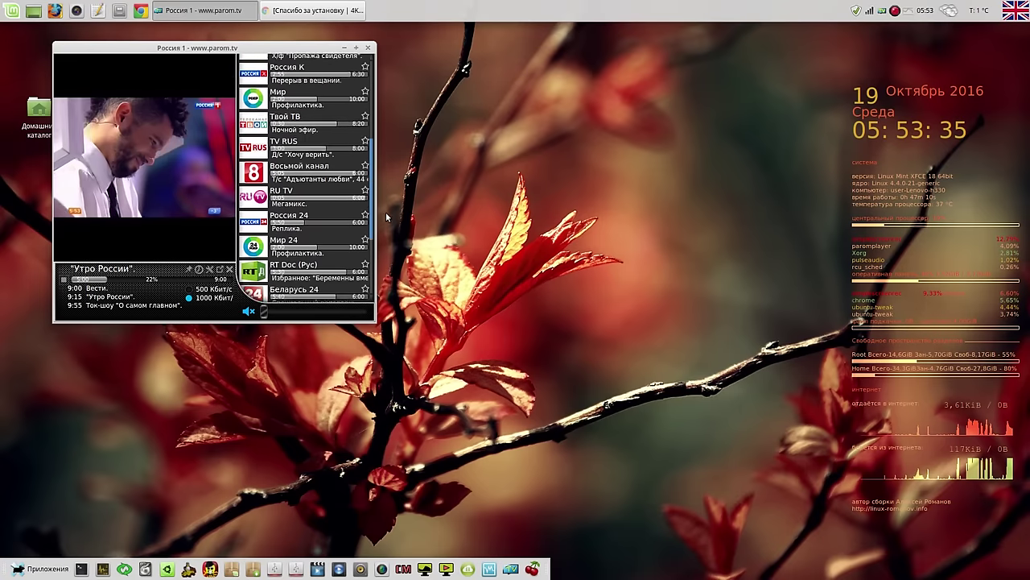
{"action": "left_click", "coordinate": [368, 47]}
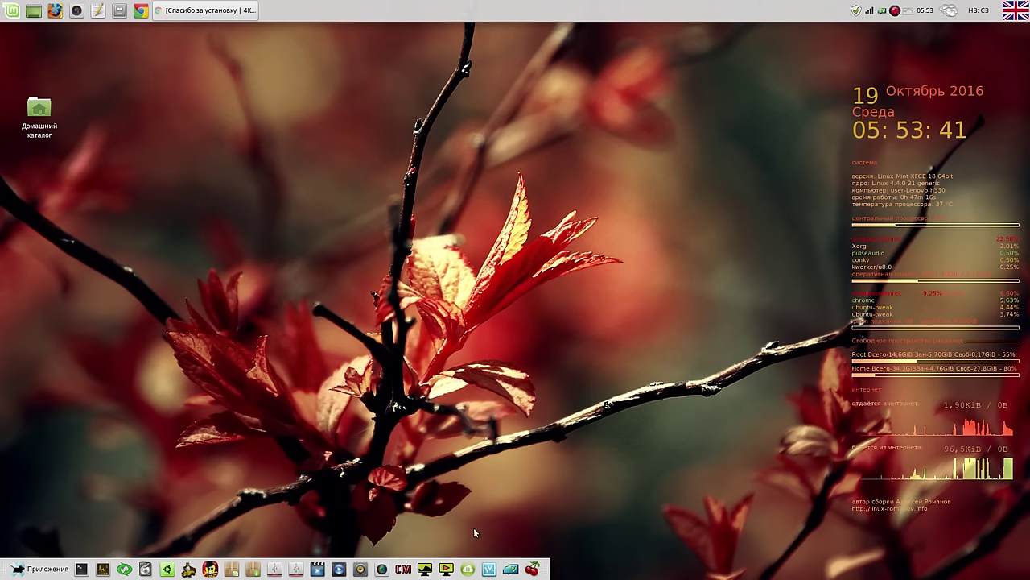
Step: Open CherryTree to show the команды и видео.ctb notes, move its window clear of the Conky display, and close it
{"action": "left_click", "coordinate": [533, 570]}
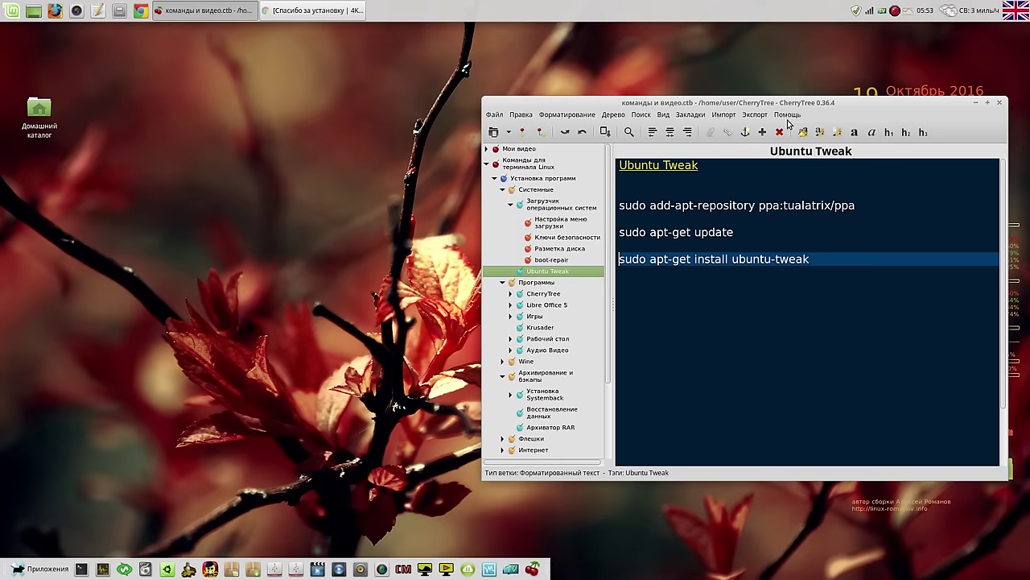
{"action": "left_click_drag", "start_coordinate": [795, 106], "coordinate": [620, 81]}
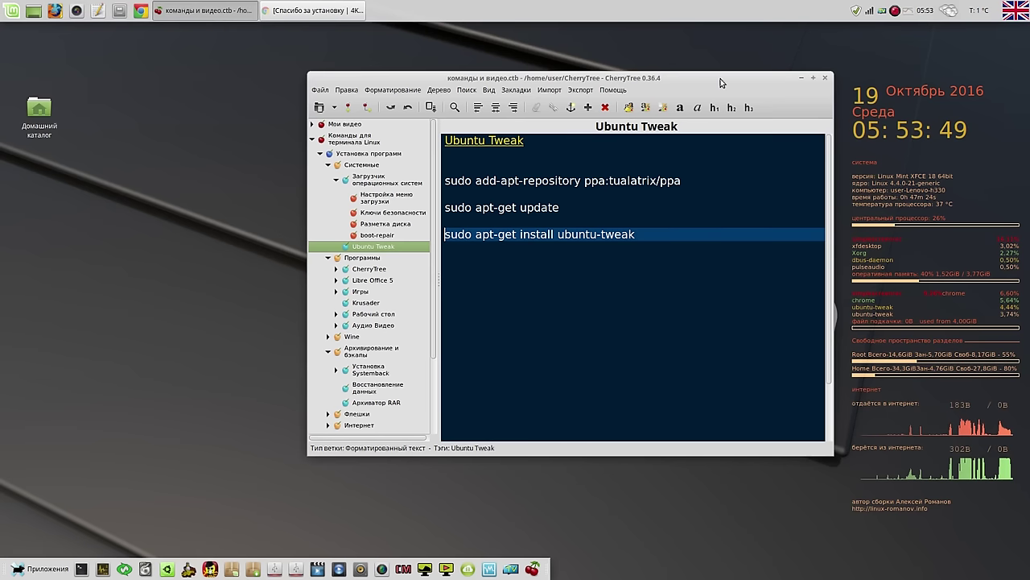
{"action": "left_click", "coordinate": [828, 79]}
Step: In Chrome, close the 4K Video Downloader thank-you tab and show the download links on the Linux Mint site's home page
{"action": "left_click", "coordinate": [225, 16]}
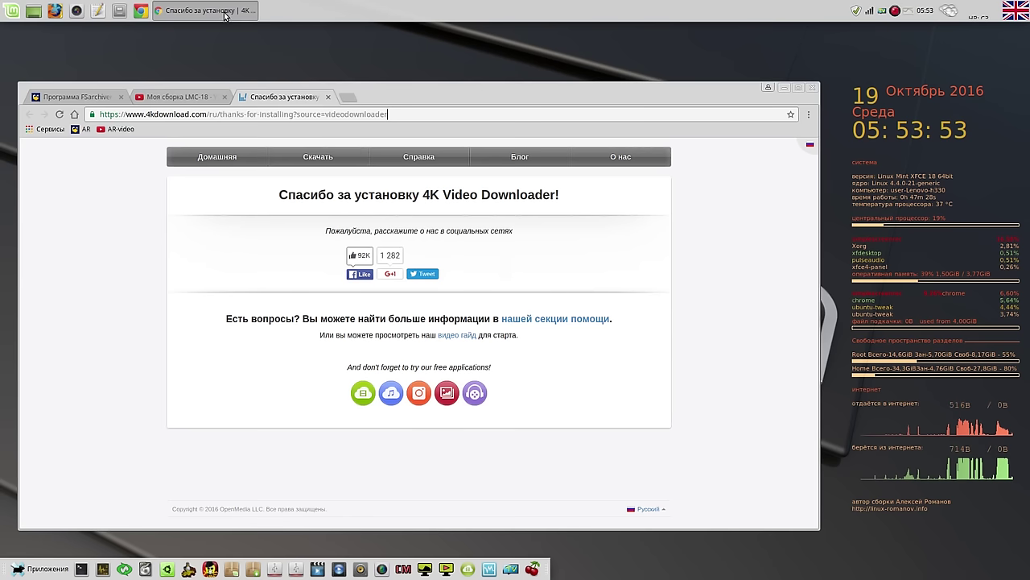
{"action": "left_click", "coordinate": [328, 96]}
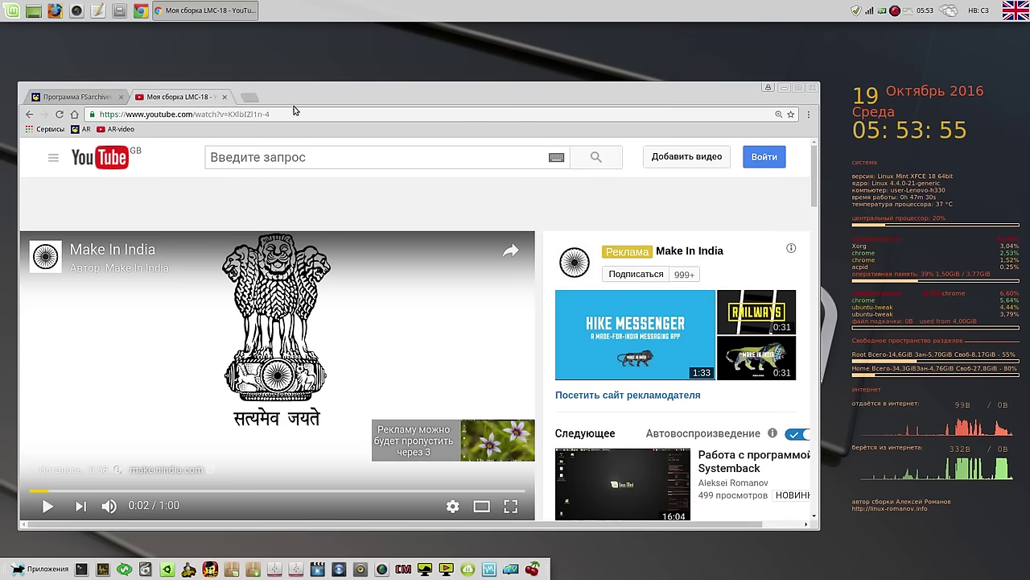
{"action": "left_click", "coordinate": [90, 104]}
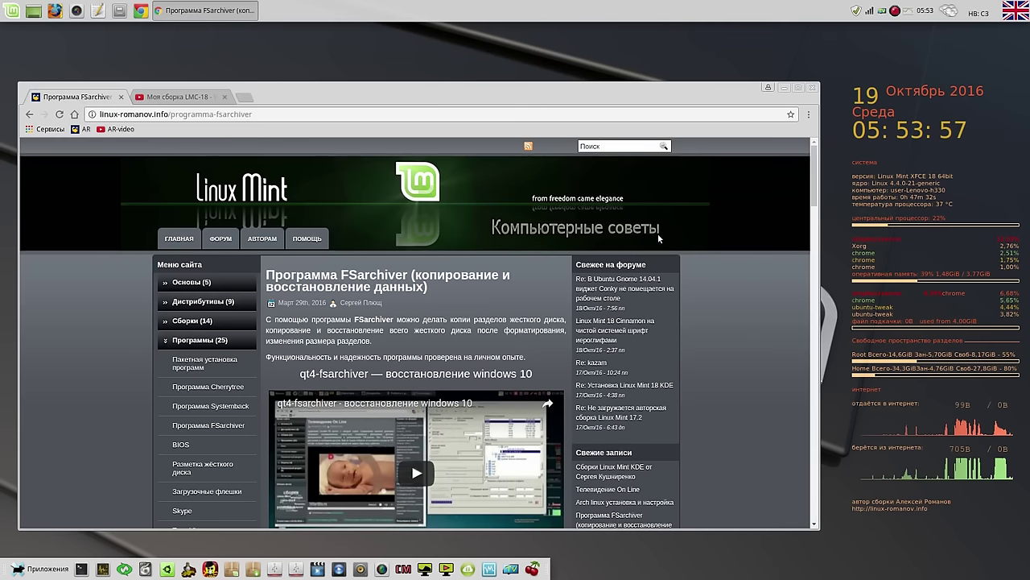
{"action": "left_click", "coordinate": [170, 240]}
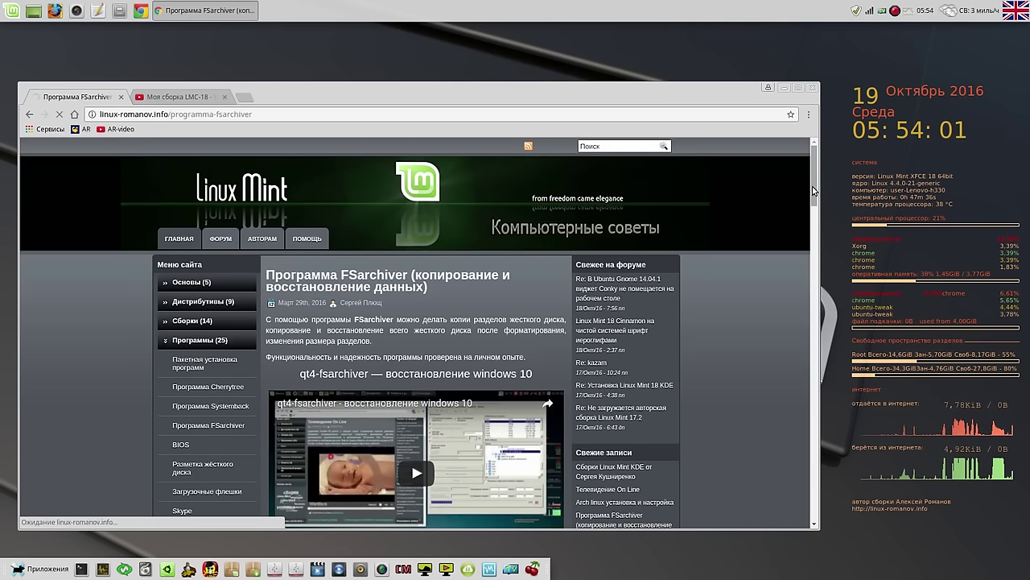
{"action": "left_click_drag", "start_coordinate": [812, 186], "coordinate": [804, 297]}
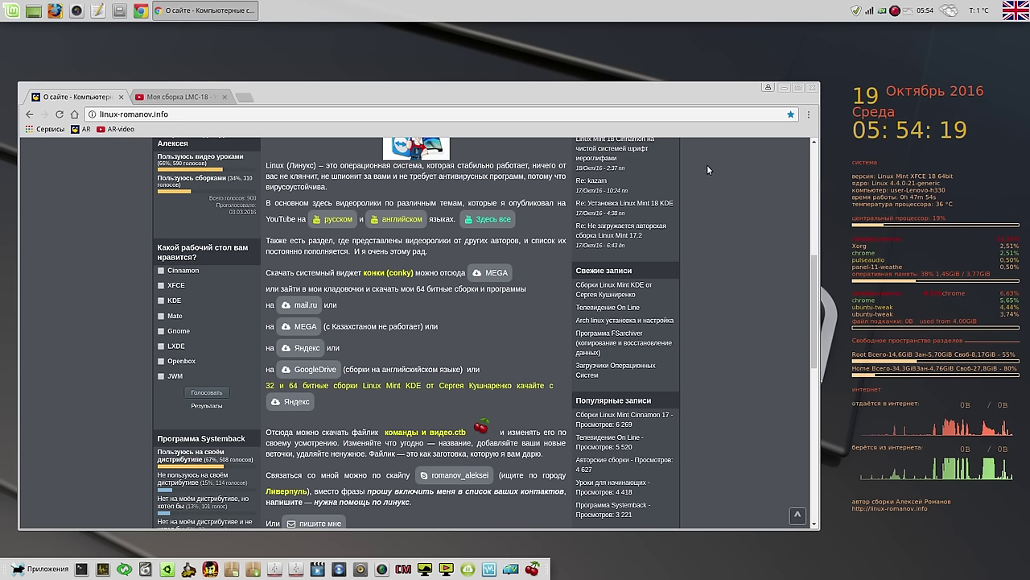
Step: Open the site's MEGA storage and download команды и видео.ctb from the CherryTree folder as a regular download
{"action": "left_click", "coordinate": [305, 328]}
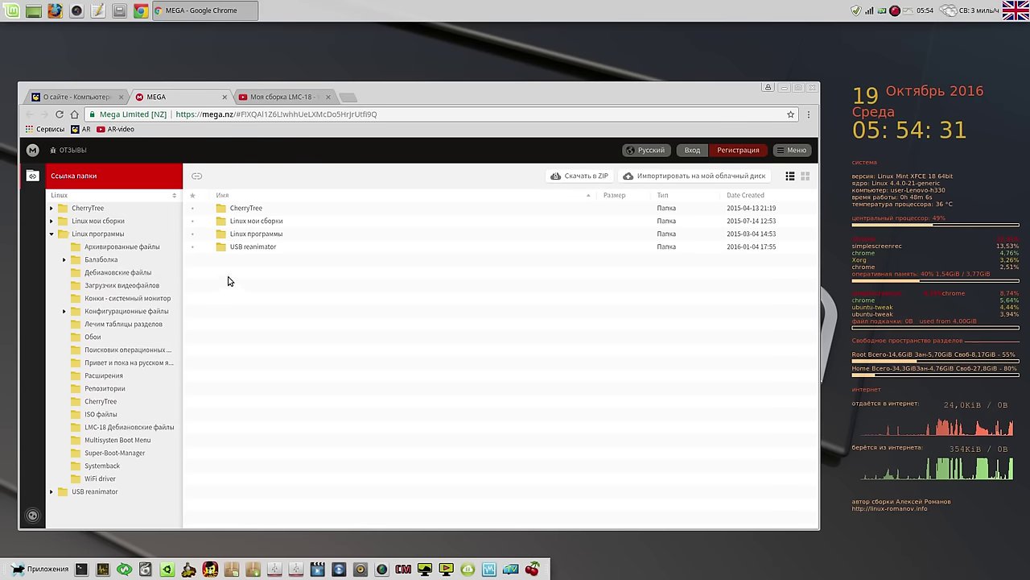
{"action": "left_click", "coordinate": [94, 209]}
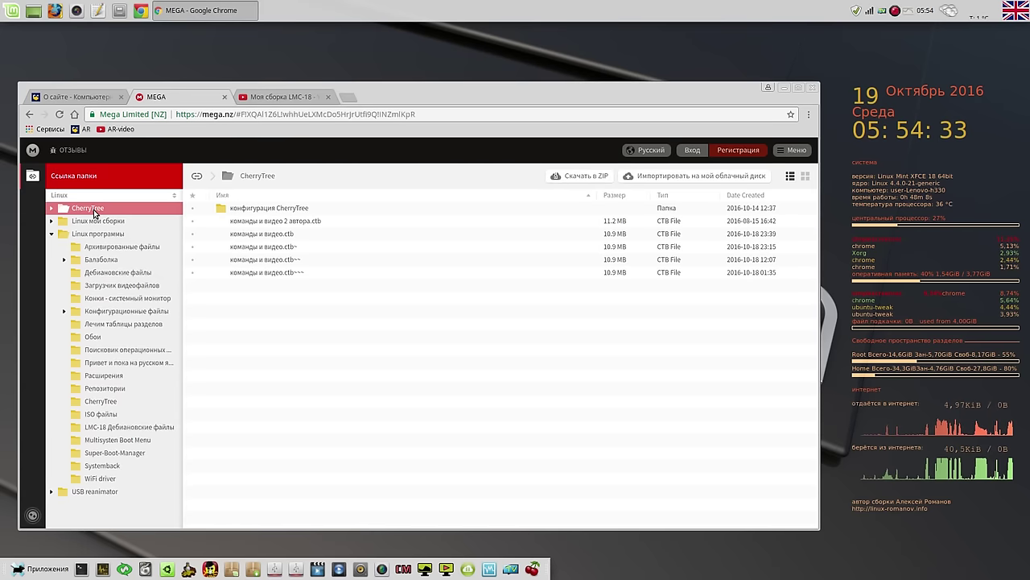
{"action": "right_click", "coordinate": [282, 233]}
{"action": "mouse_move", "coordinate": [317, 265]}
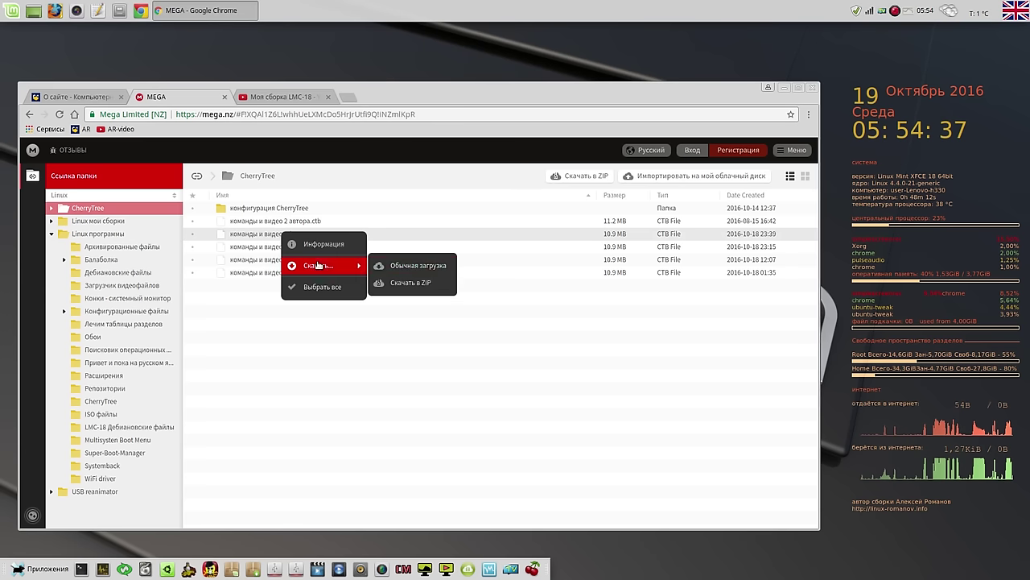
{"action": "left_click", "coordinate": [443, 266]}
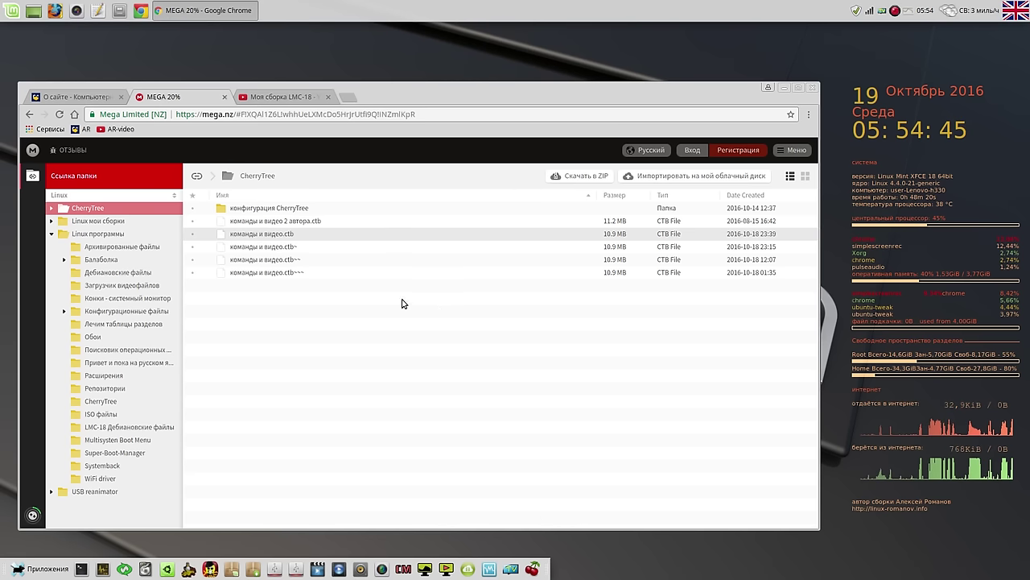
Step: Expand Linux мои сборки and its Linux Mint folder in MEGA, widen the folder tree to view the builds, and minimize the browser
{"action": "left_click", "coordinate": [53, 235]}
{"action": "left_click", "coordinate": [50, 221]}
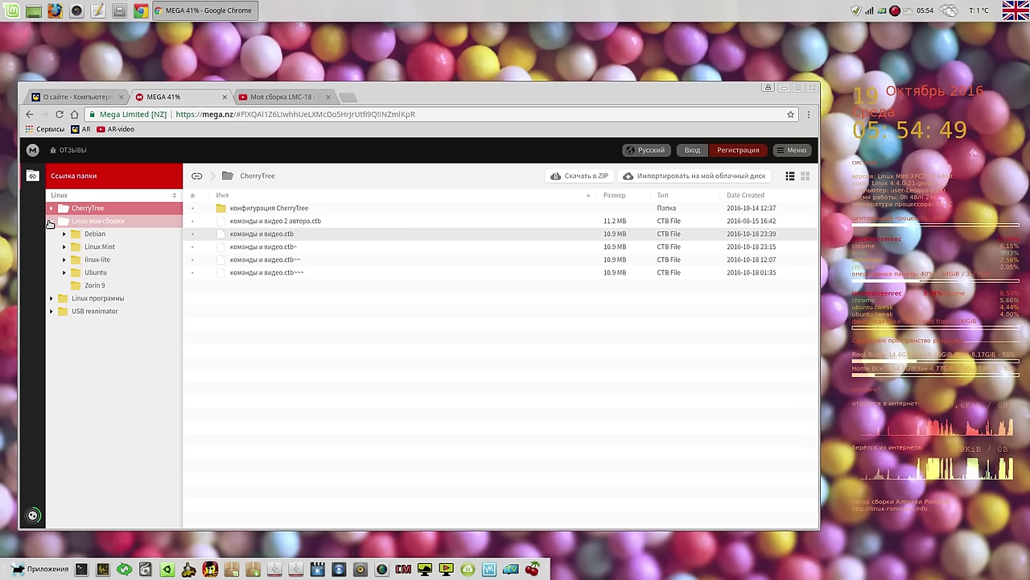
{"action": "left_click", "coordinate": [66, 247]}
{"action": "left_click_drag", "start_coordinate": [68, 250], "coordinate": [233, 259]}
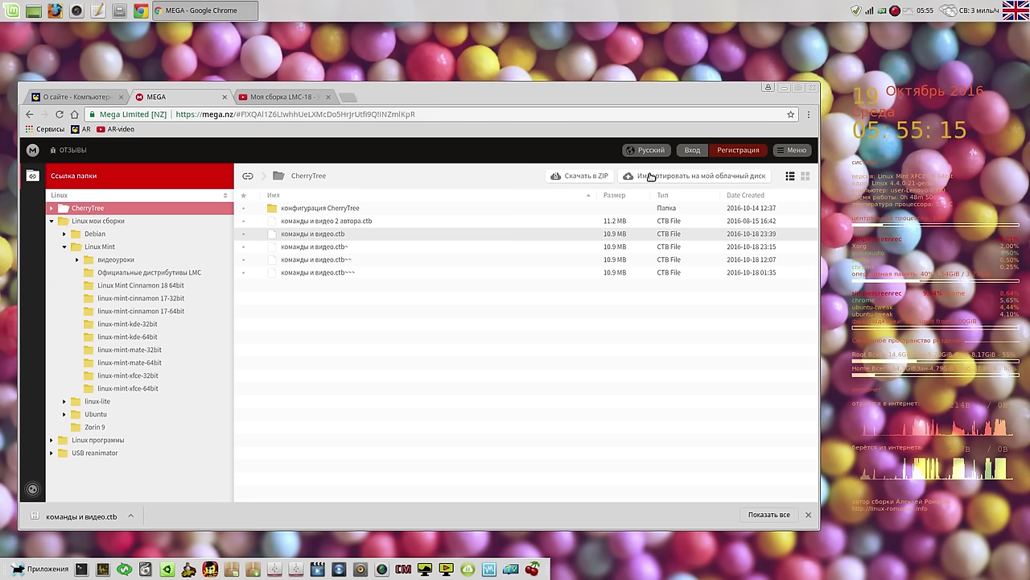
{"action": "left_click", "coordinate": [784, 88]}
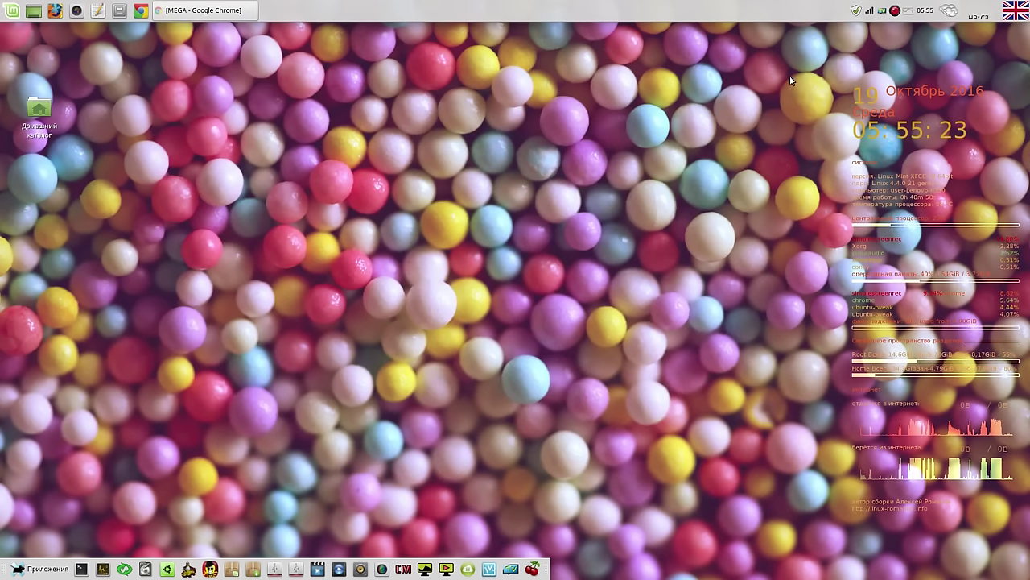
Step: Quit the Variety wallpaper changer and open the desktop settings
{"action": "left_click", "coordinate": [909, 13]}
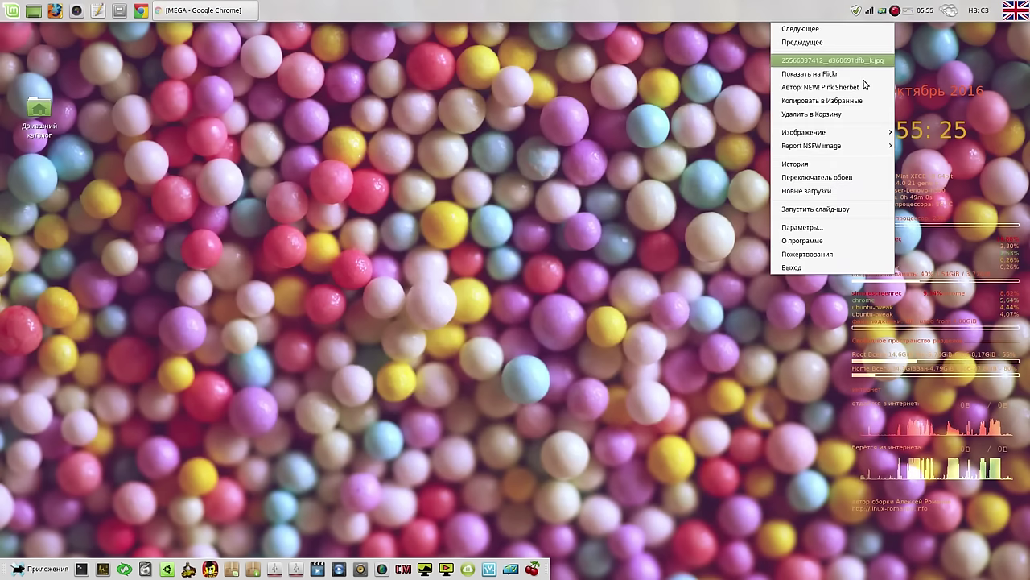
{"action": "left_click", "coordinate": [793, 267]}
{"action": "right_click", "coordinate": [456, 144]}
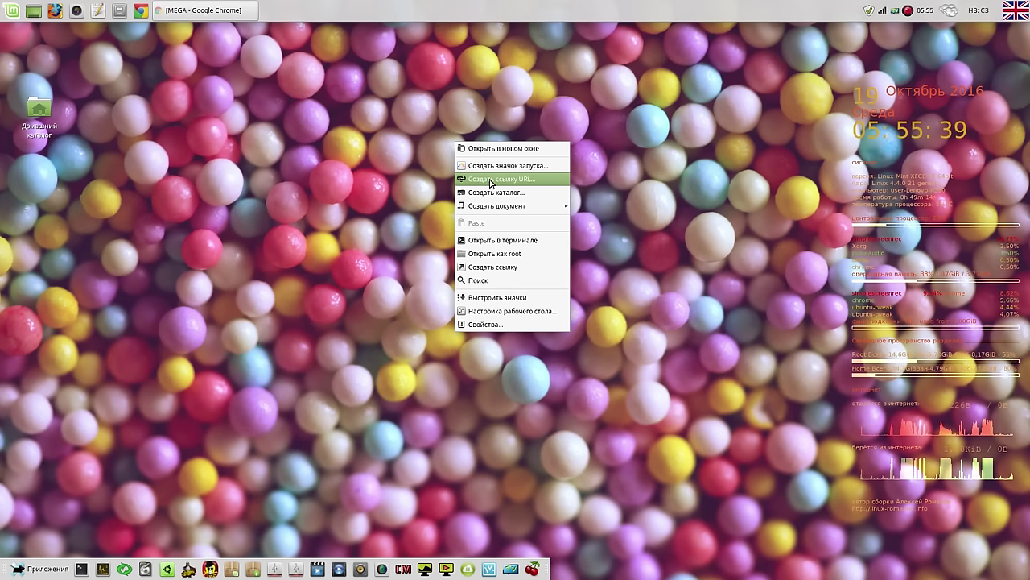
{"action": "left_click", "coordinate": [502, 312]}
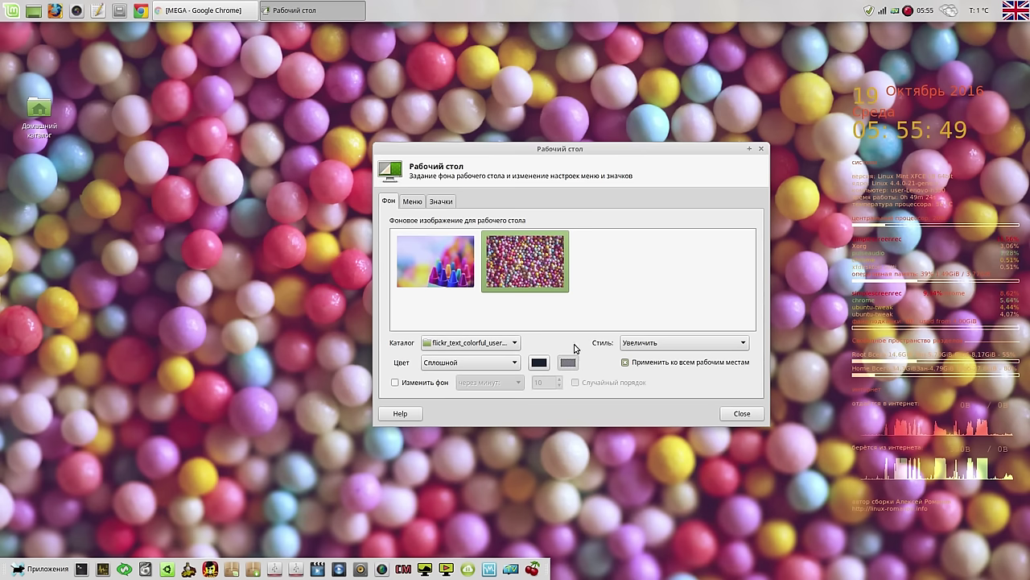
Step: Set the desktop background colour to Прозрачный and choose the coloured crayons image as the wallpaper
{"action": "left_click", "coordinate": [517, 344]}
{"action": "left_click", "coordinate": [516, 344]}
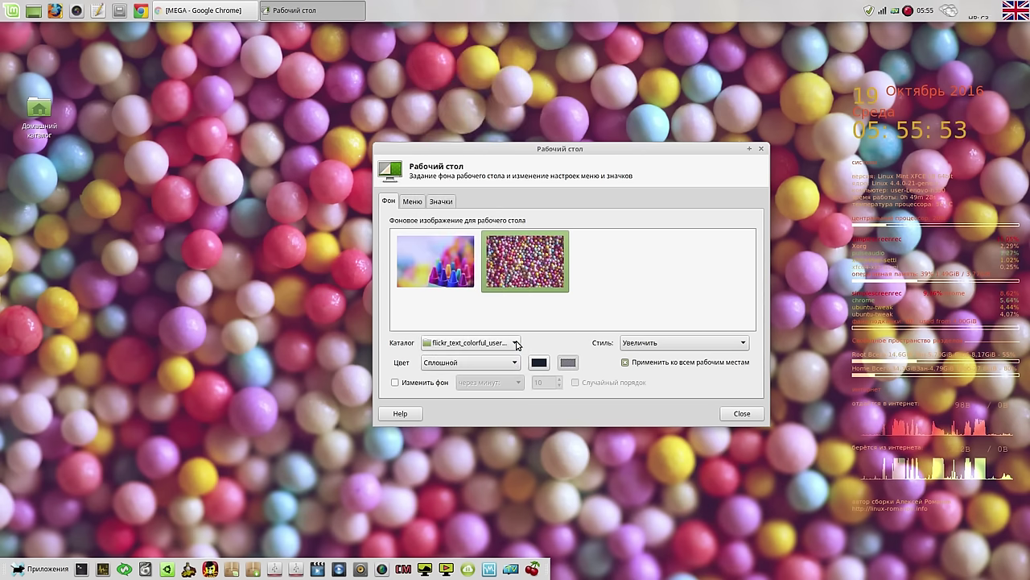
{"action": "left_click", "coordinate": [457, 363]}
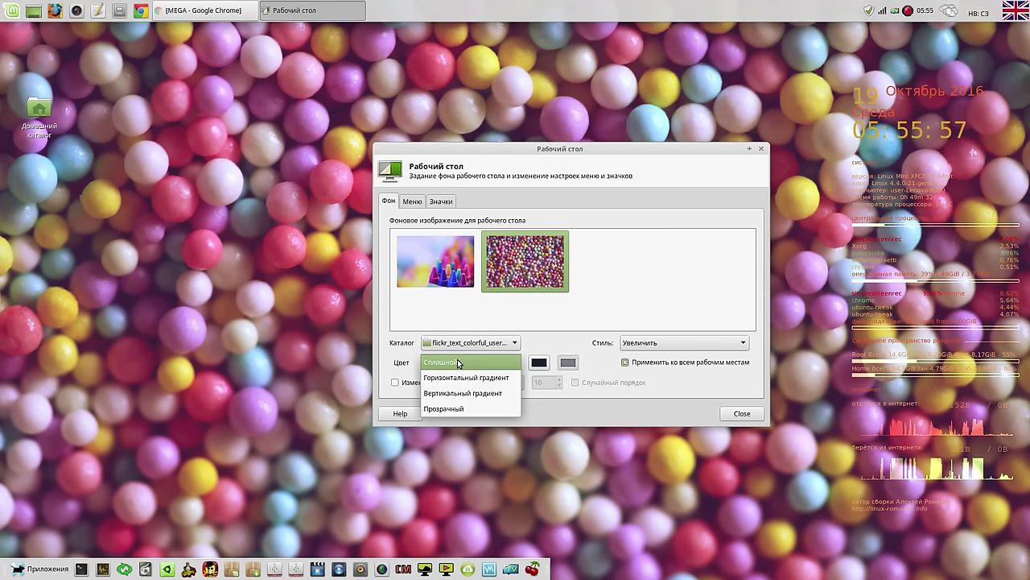
{"action": "left_click", "coordinate": [451, 407]}
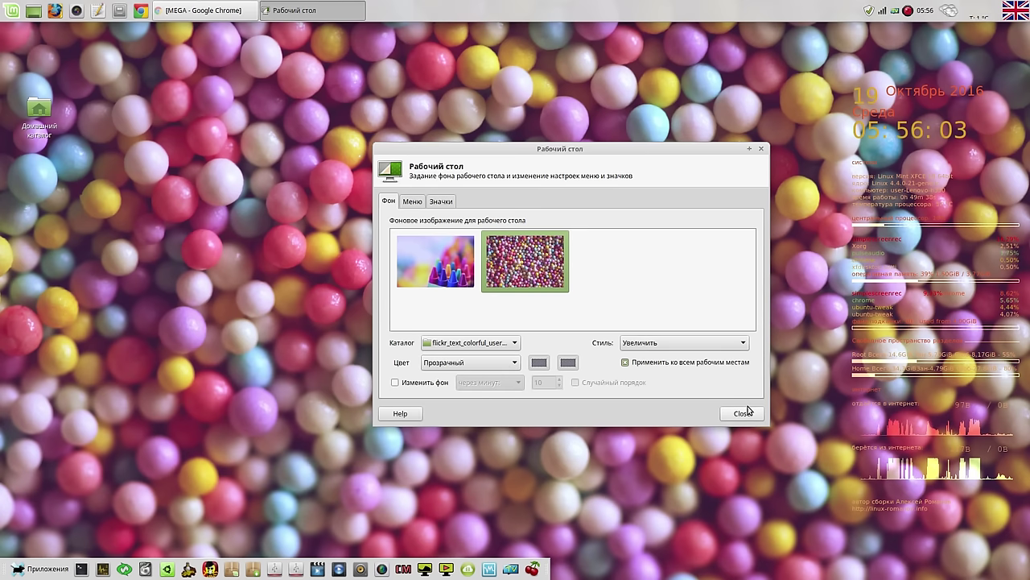
{"action": "left_click", "coordinate": [459, 261]}
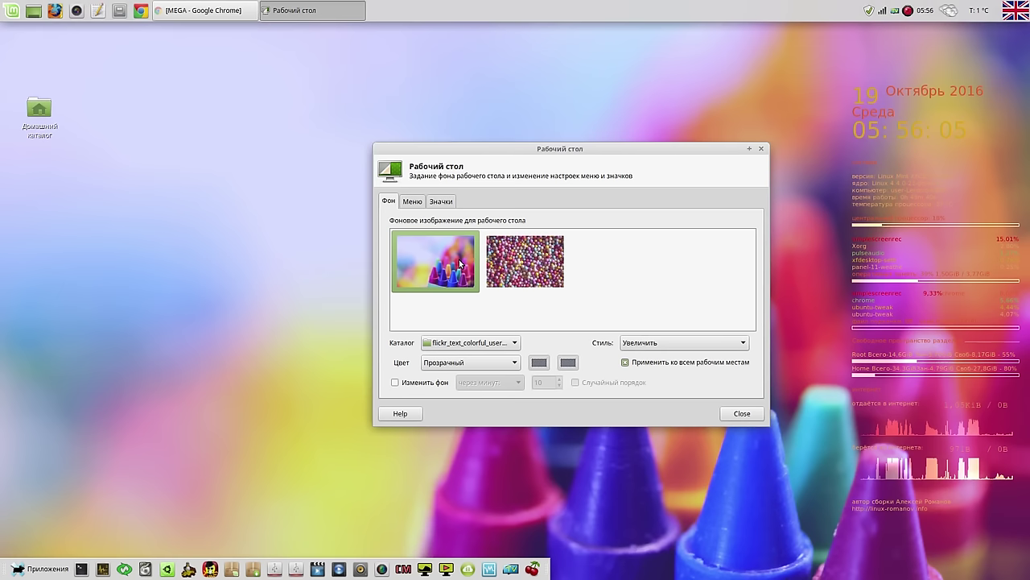
Step: Close the desktop settings and quit the green background application in the notification area
{"action": "left_click", "coordinate": [762, 151]}
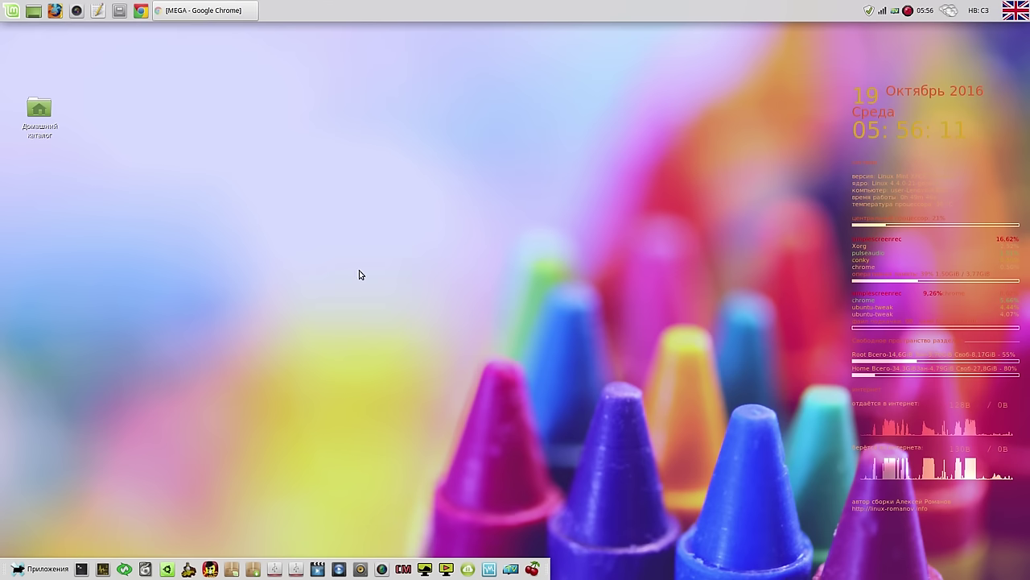
{"action": "left_click", "coordinate": [895, 11]}
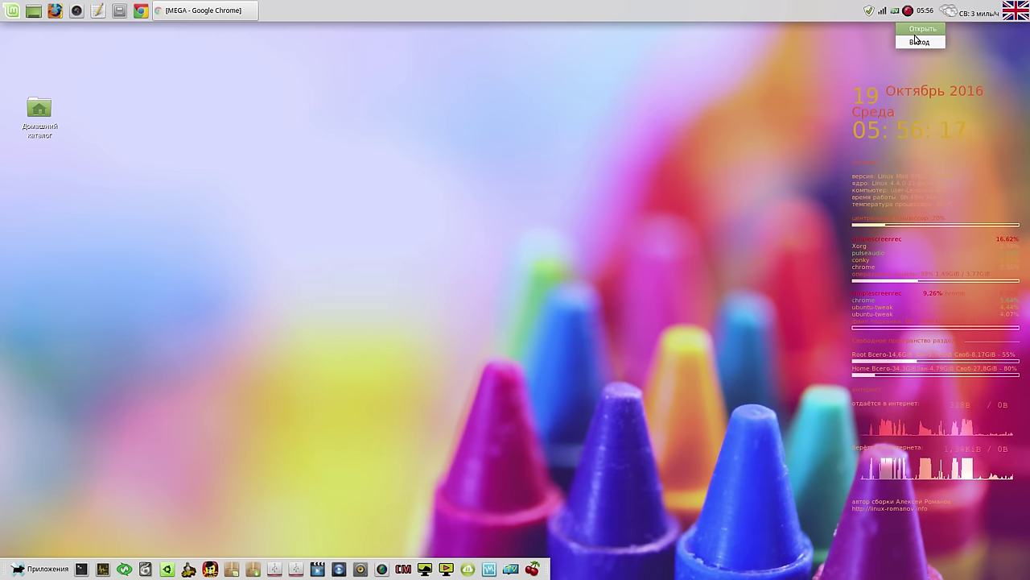
{"action": "left_click", "coordinate": [916, 39]}
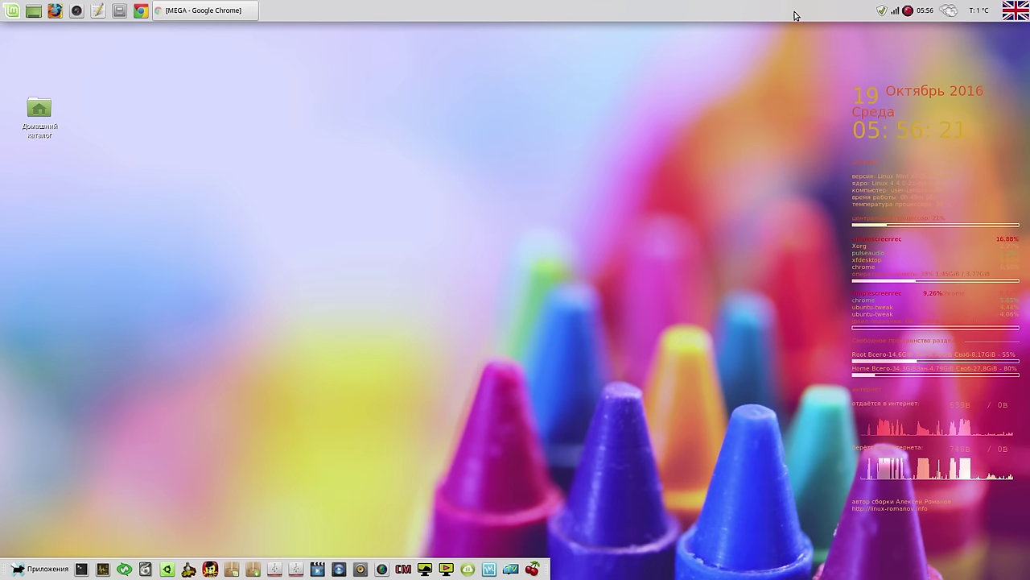
Step: Try out the text editor by entering "j mbm" in a blank document and close it without saving
{"action": "left_click", "coordinate": [100, 9]}
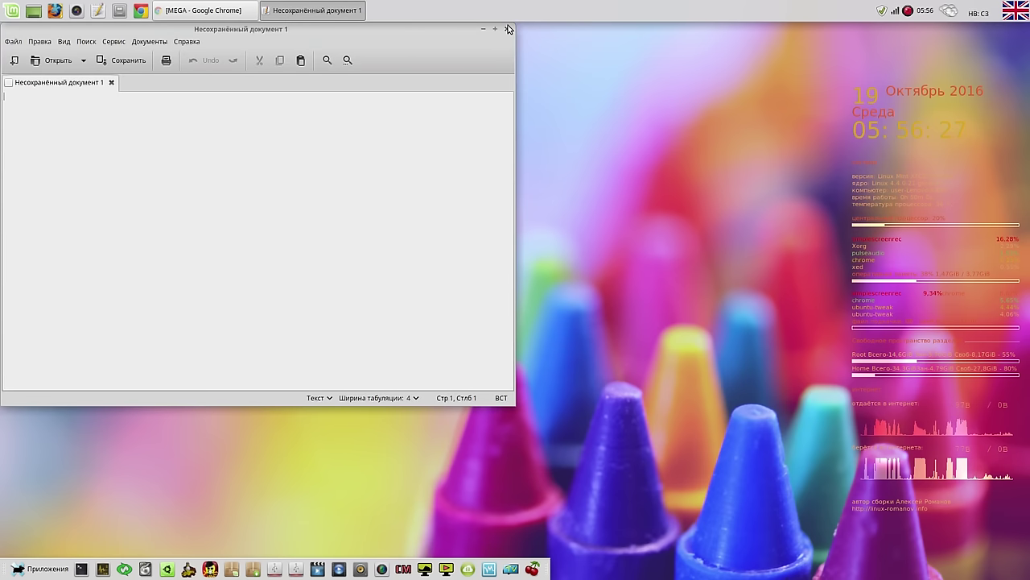
{"action": "type", "text": "j mbm"}
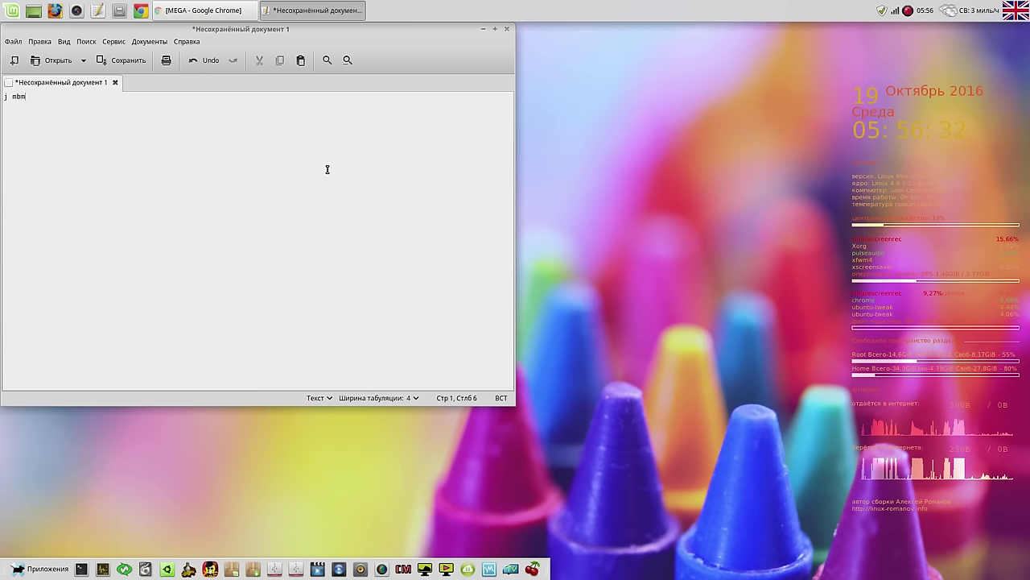
{"action": "left_click", "coordinate": [508, 30]}
{"action": "left_click", "coordinate": [323, 252]}
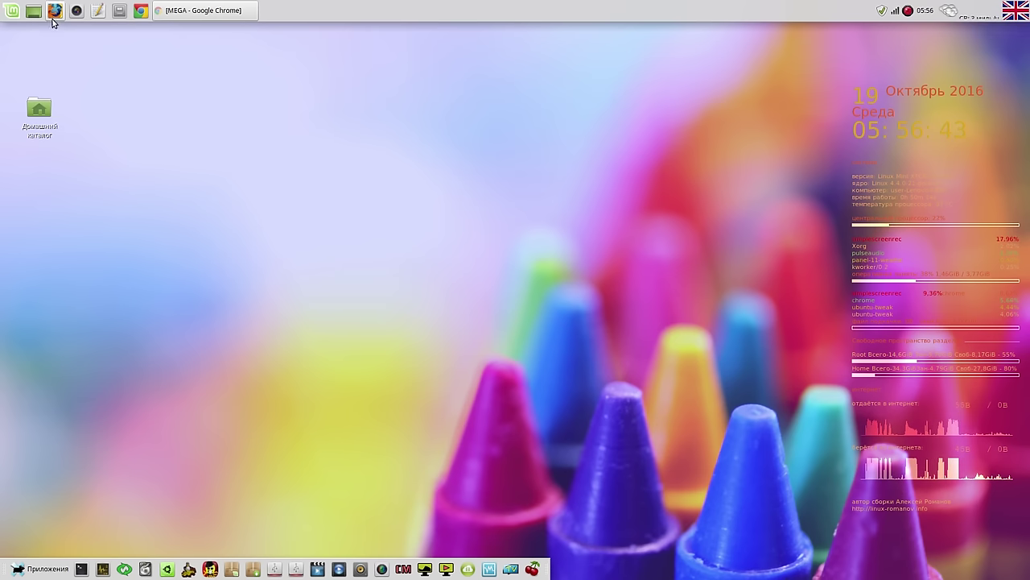
Step: Start LibreOffice Writer from the office applications and enter "@" in the blank document
{"action": "left_click", "coordinate": [12, 11]}
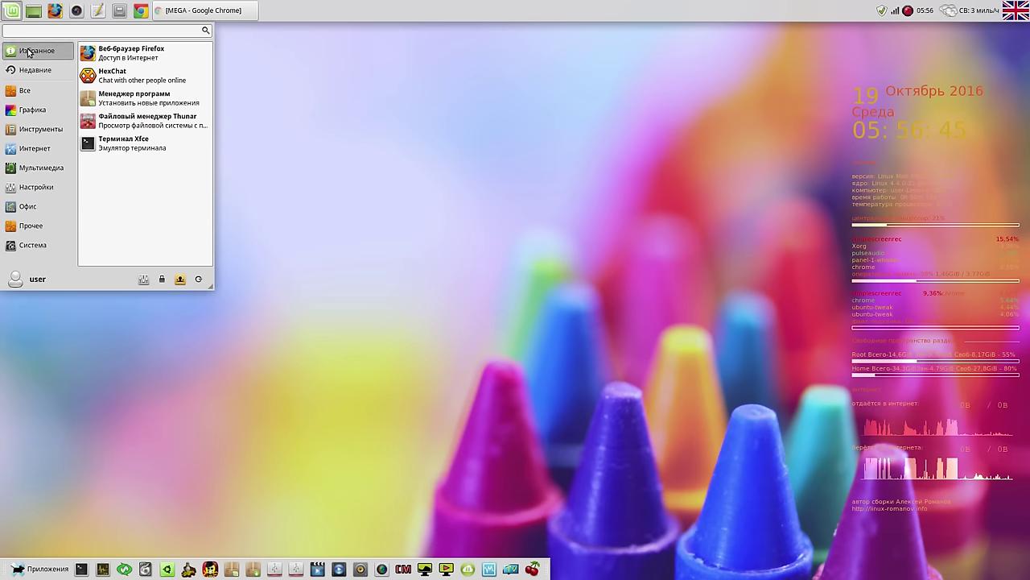
{"action": "mouse_move", "coordinate": [34, 131]}
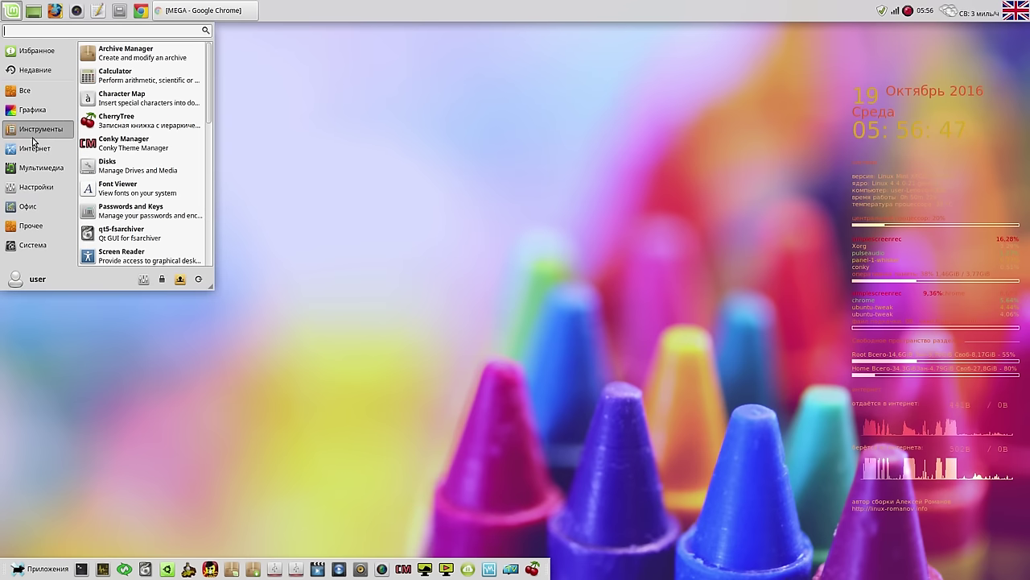
{"action": "mouse_move", "coordinate": [29, 206]}
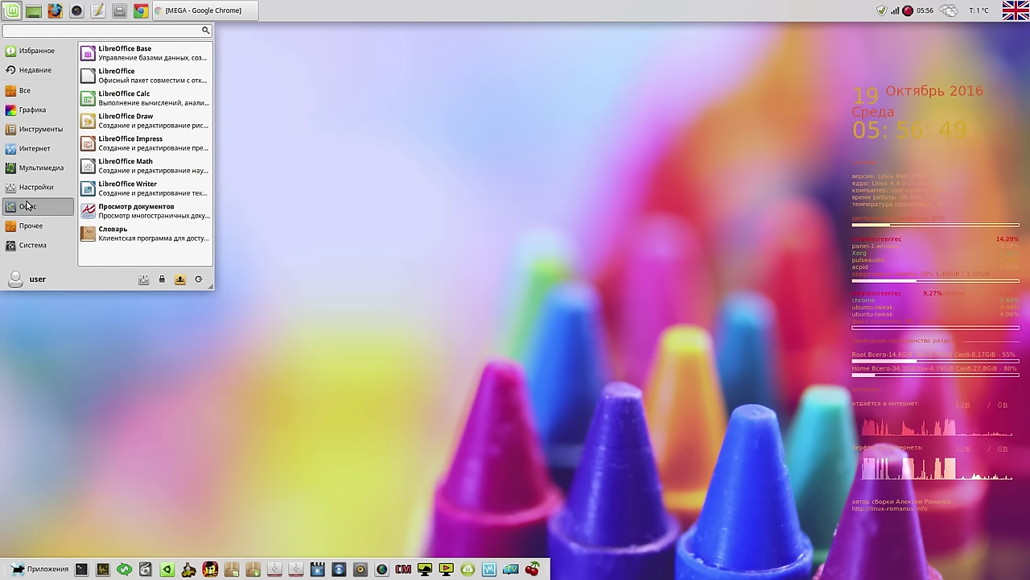
{"action": "left_click", "coordinate": [132, 191]}
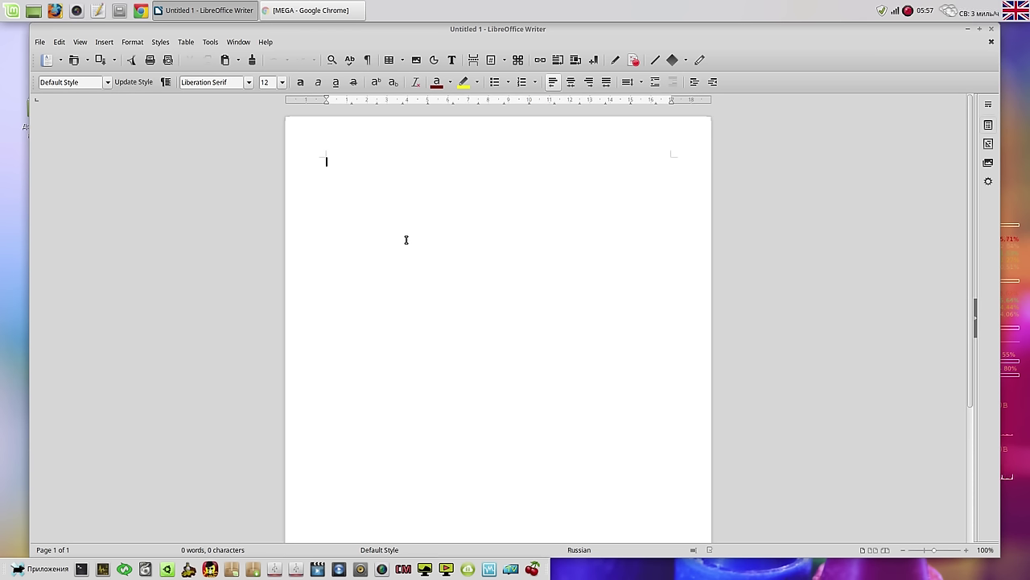
{"action": "type", "text": "@"}
Step: Switch the keyboard layout to Russian and back to English, select the document's text, and close Writer without saving
{"action": "left_click", "coordinate": [1021, 14]}
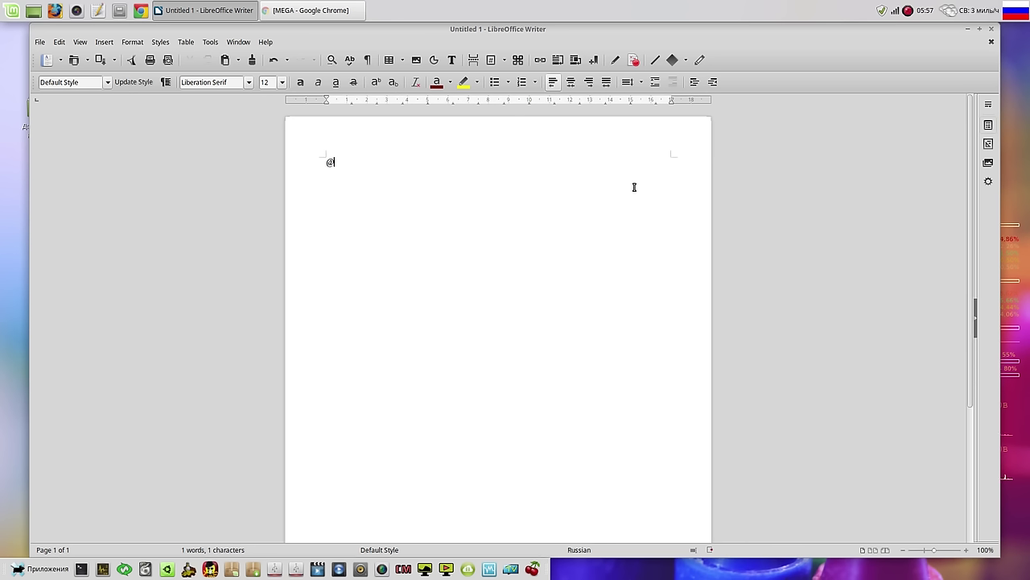
{"action": "left_click", "coordinate": [1018, 15]}
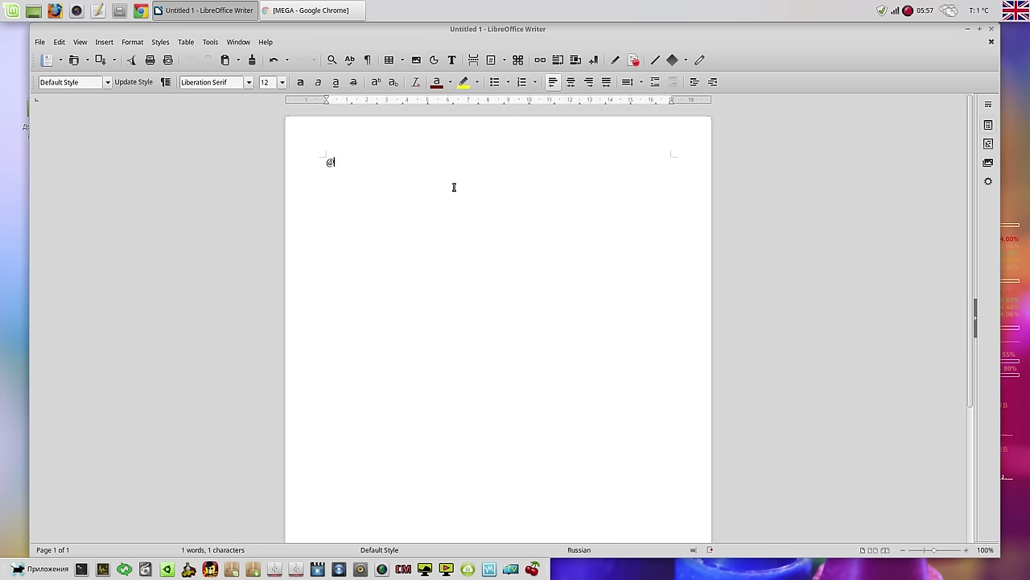
{"action": "left_click_drag", "start_coordinate": [314, 161], "coordinate": [390, 246]}
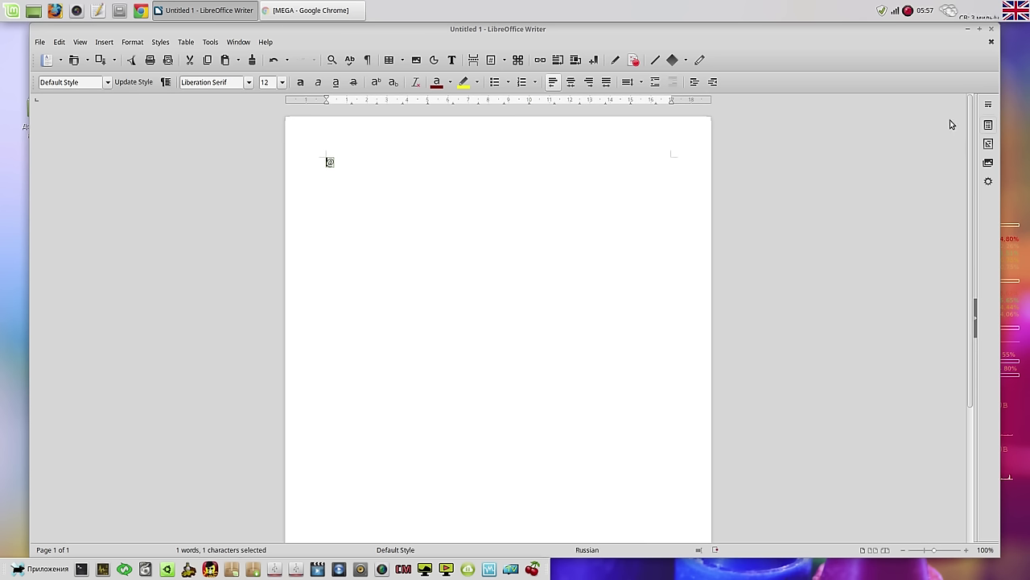
{"action": "left_click", "coordinate": [992, 29]}
{"action": "left_click", "coordinate": [500, 316]}
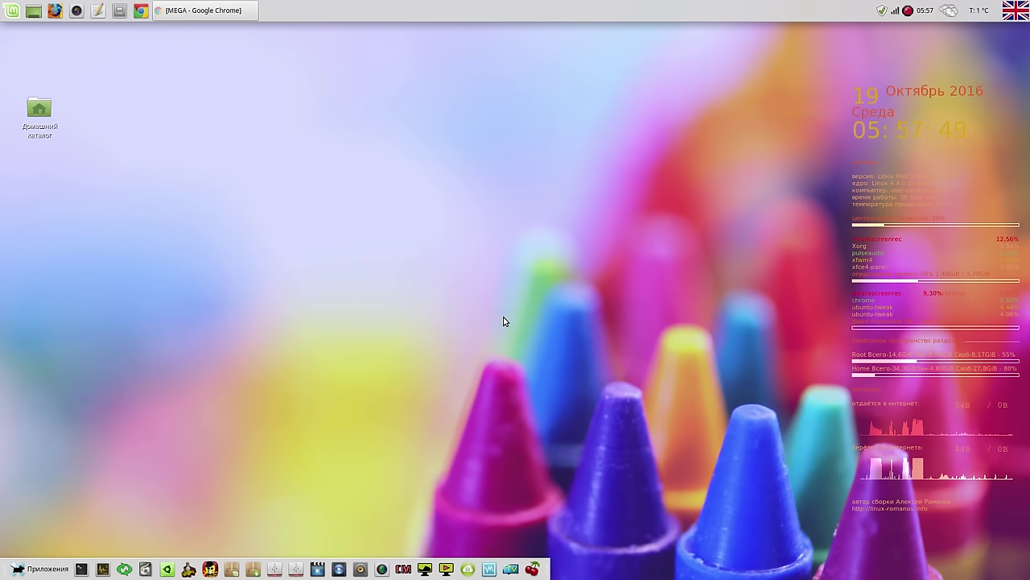
Step: Look through the installed office applications, from LibreOffice Base to the dictionary, and dismiss the list
{"action": "left_click", "coordinate": [12, 10]}
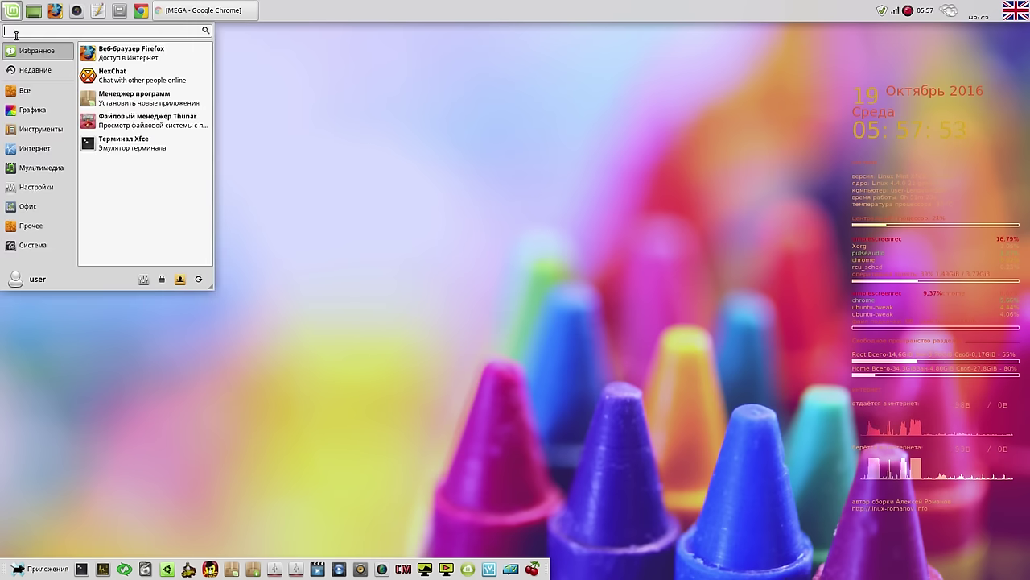
{"action": "left_click", "coordinate": [28, 206]}
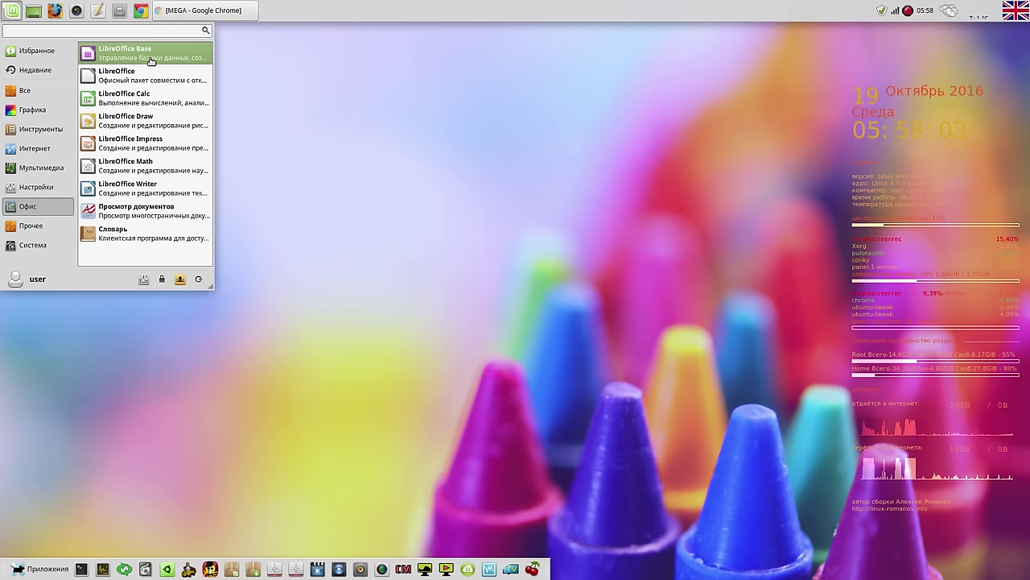
{"action": "left_click", "coordinate": [375, 220]}
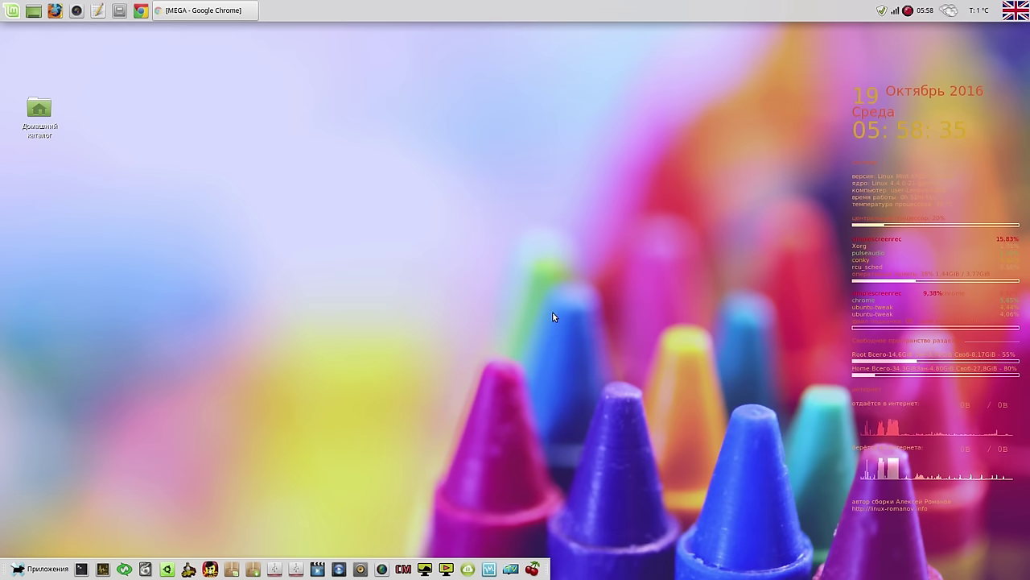
Step: Switch to Chrome, show the top of the linux-romanov.info page, and expand its Программы section
{"action": "left_click", "coordinate": [182, 13]}
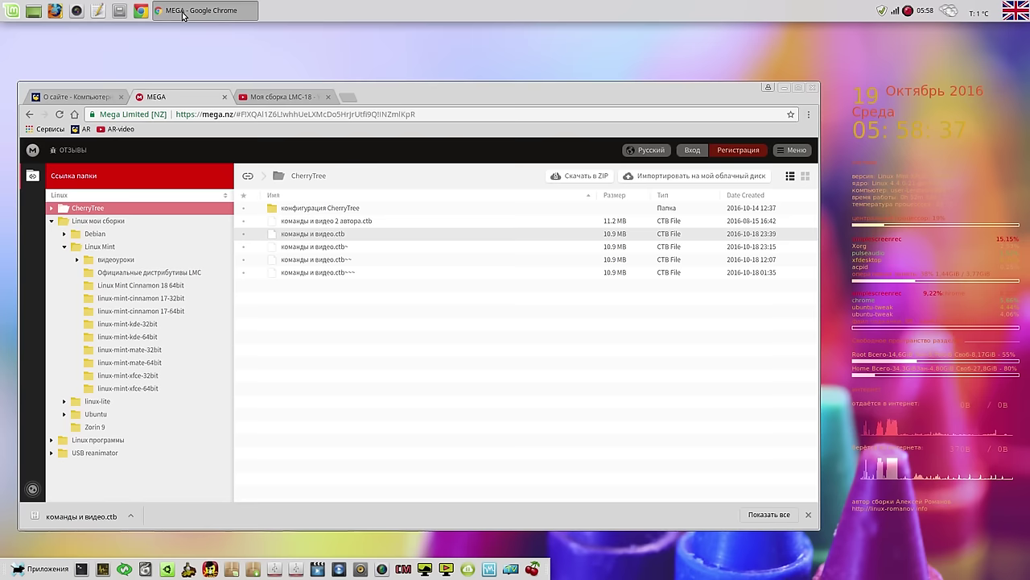
{"action": "left_click", "coordinate": [98, 98]}
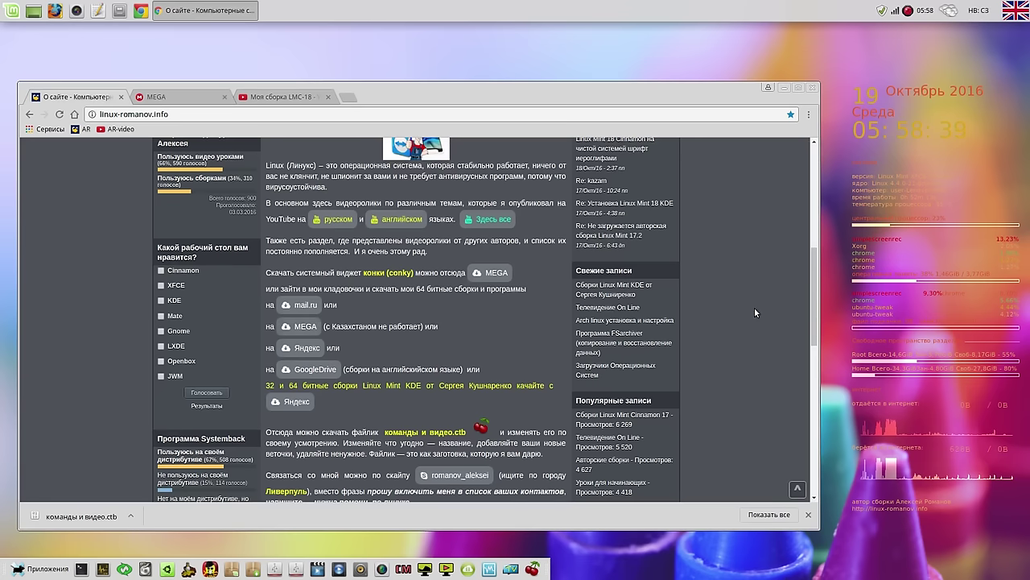
{"action": "left_click_drag", "start_coordinate": [814, 298], "coordinate": [790, 158]}
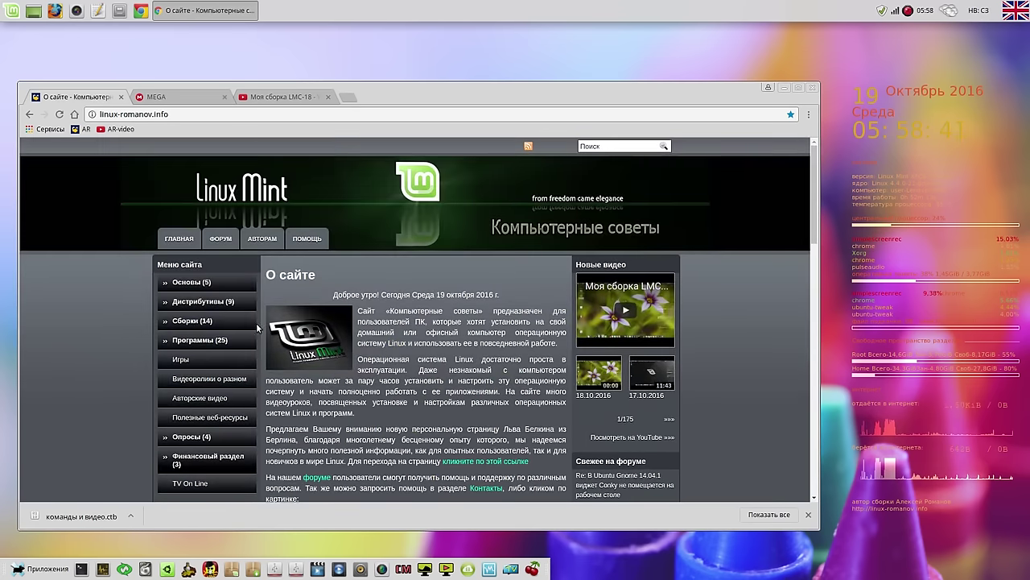
{"action": "left_click", "coordinate": [208, 340]}
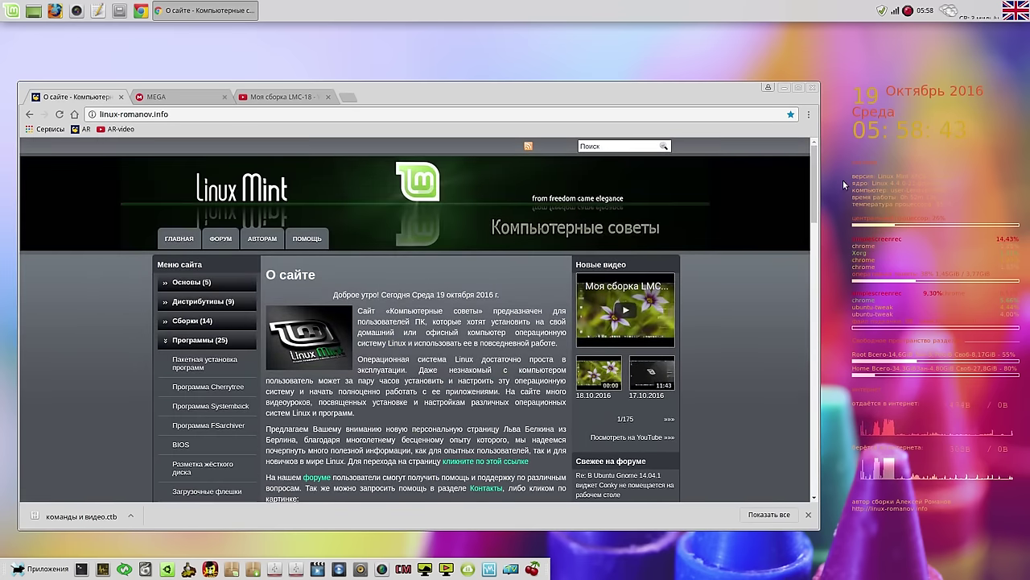
{"action": "mouse_move", "coordinate": [815, 201]}
{"action": "left_mouse_down"}
{"action": "mouse_move", "coordinate": [822, 302]}
{"action": "mouse_move", "coordinate": [818, 198]}
{"action": "left_mouse_up"}
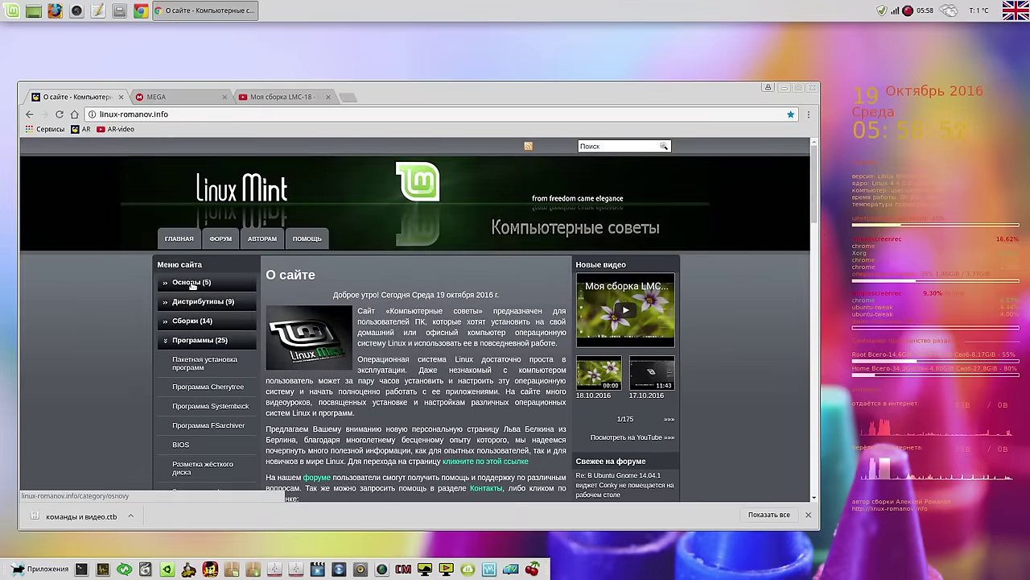
Step: Expand the Основы, Дистрибутивы and Сборки sections in the site's menu to view their topics
{"action": "left_click", "coordinate": [192, 283]}
{"action": "left_click", "coordinate": [198, 431]}
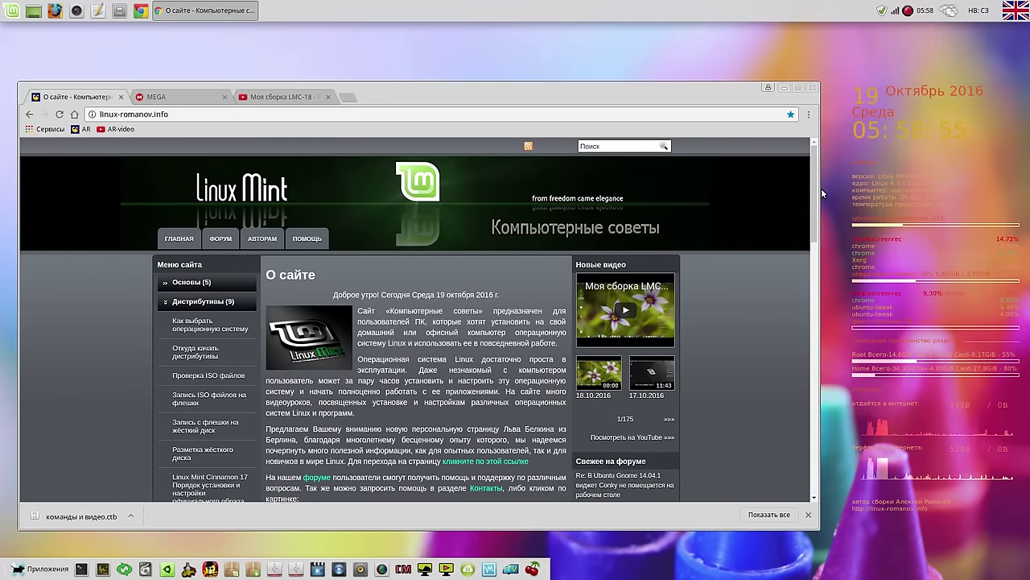
{"action": "left_click_drag", "start_coordinate": [815, 208], "coordinate": [800, 262]}
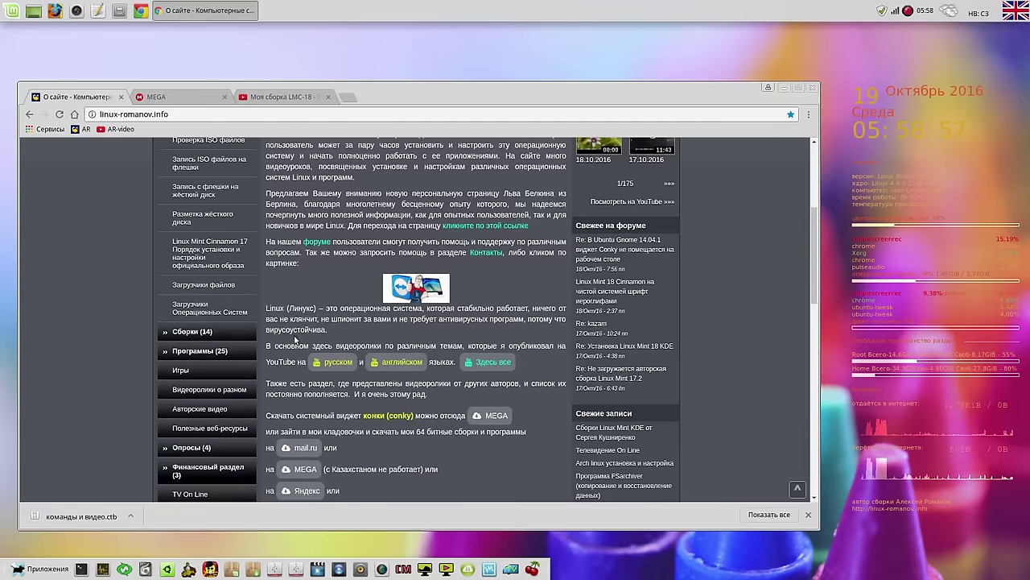
{"action": "left_click", "coordinate": [185, 333]}
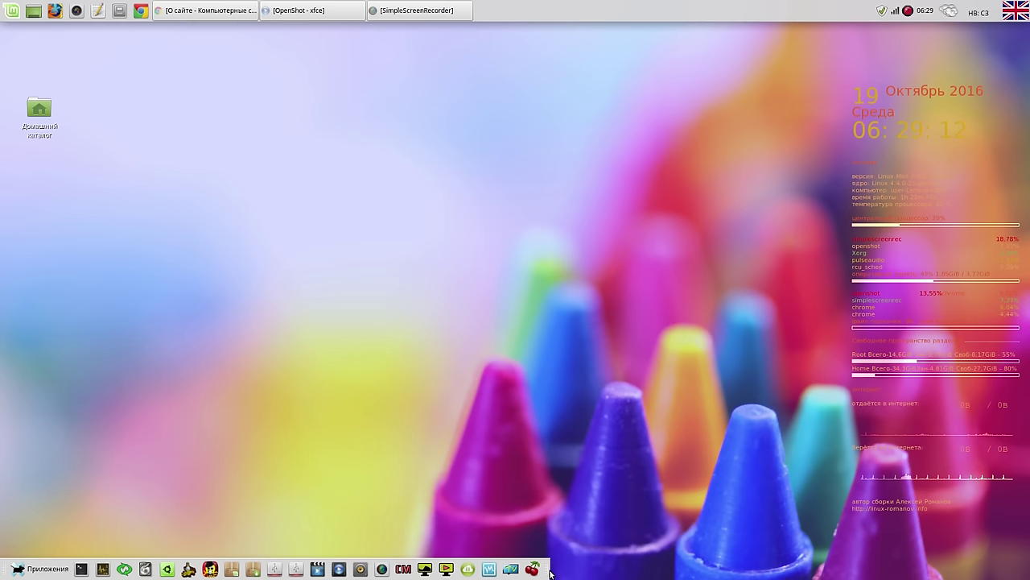
Step: Move the launcher panel away from the desktop's lower edge to the middle of the desktop
{"action": "left_click_drag", "start_coordinate": [549, 573], "coordinate": [611, 84]}
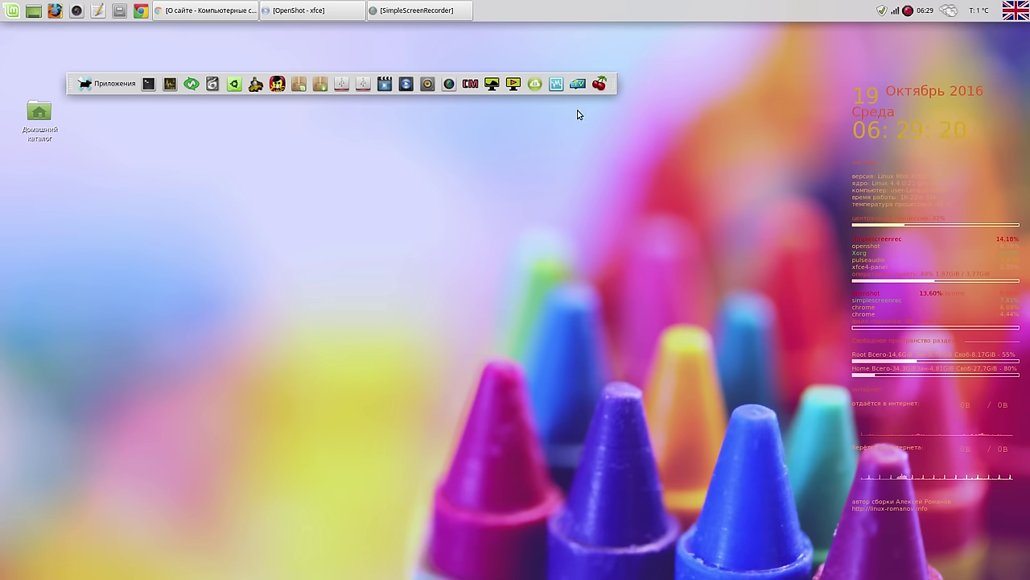
{"action": "left_click_drag", "start_coordinate": [614, 87], "coordinate": [750, 306]}
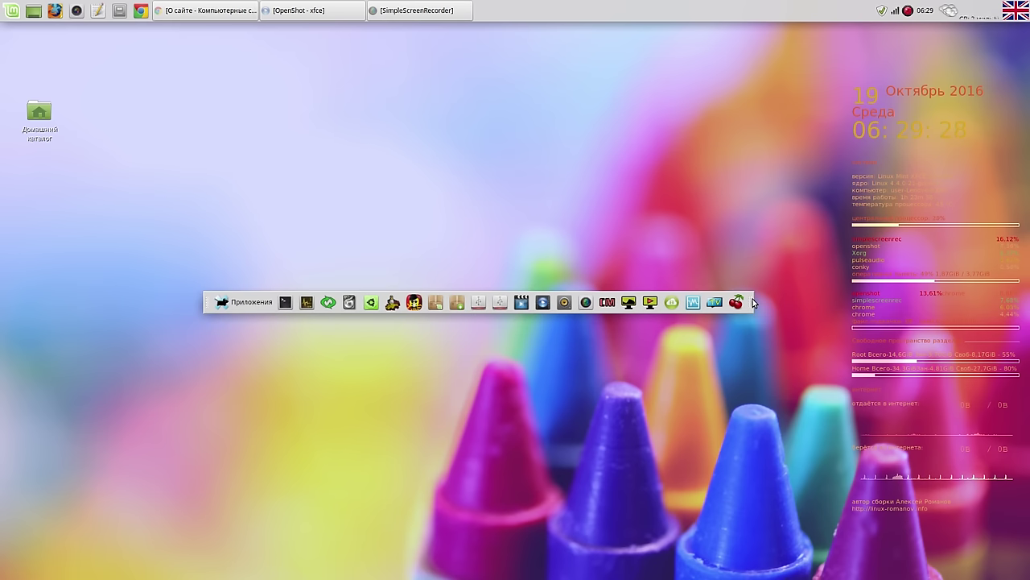
{"action": "left_click_drag", "start_coordinate": [753, 300], "coordinate": [678, 282]}
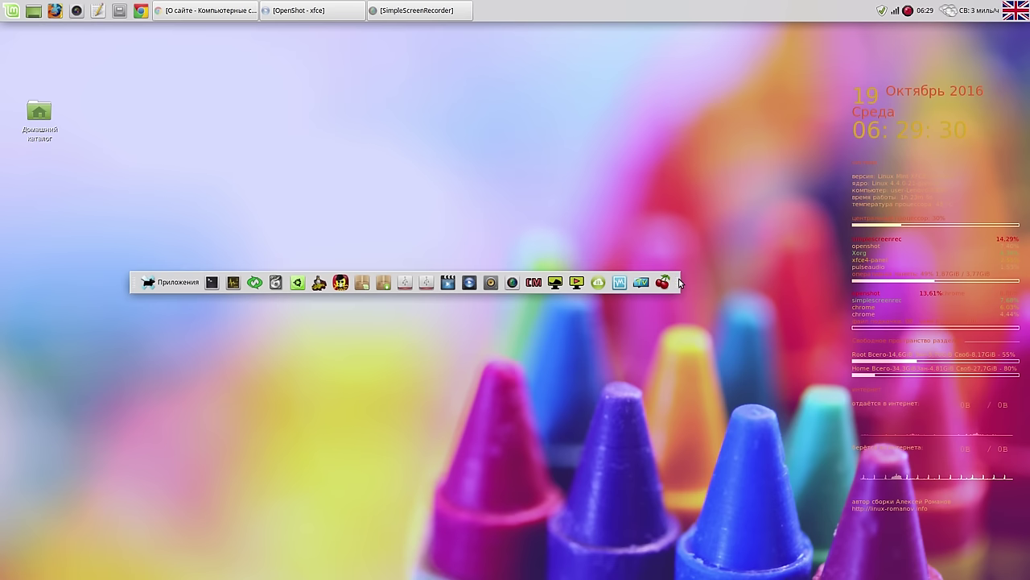
Step: Open the launcher panel's settings and move the panel above the settings window
{"action": "right_click", "coordinate": [680, 282]}
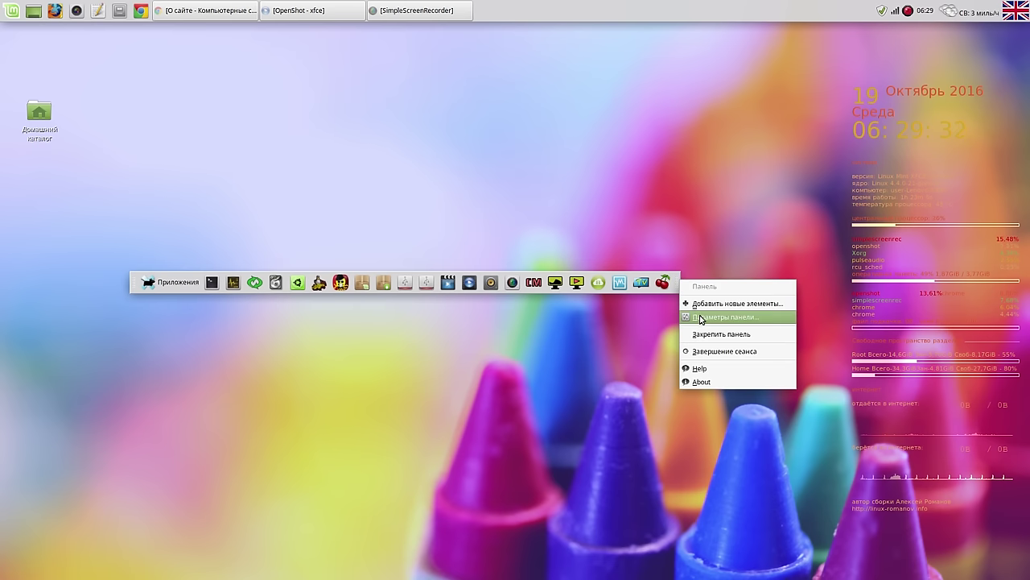
{"action": "left_click", "coordinate": [699, 317]}
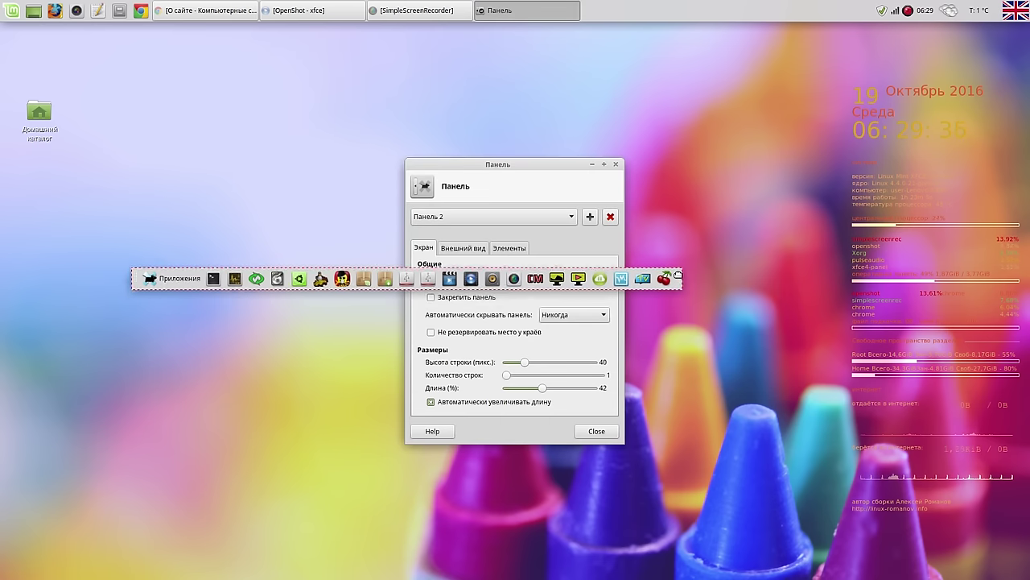
{"action": "left_click_drag", "start_coordinate": [677, 282], "coordinate": [664, 126]}
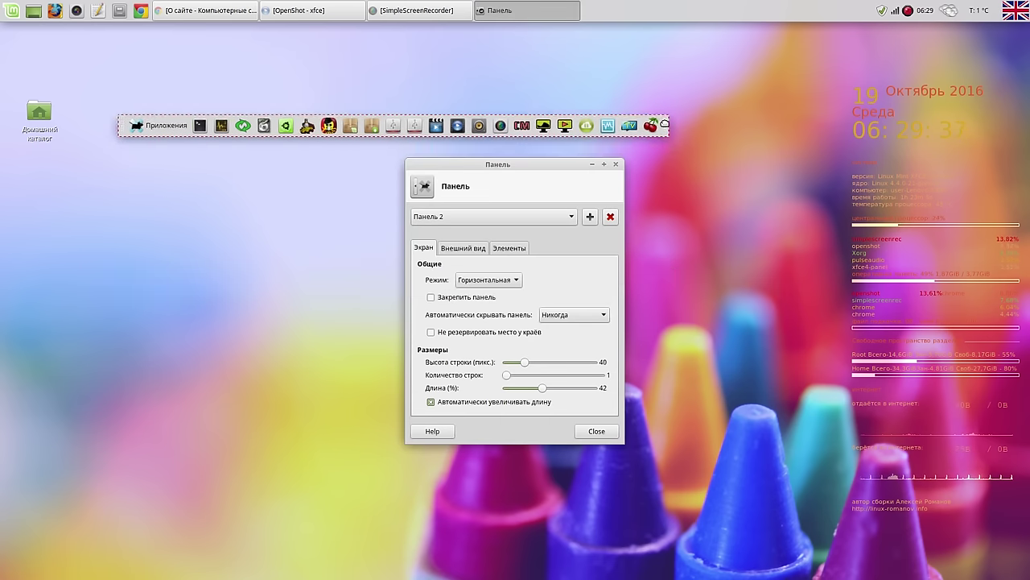
Step: Try a standard opacity of 0 on Панель 2, check how it looks under the pointer, and raise the opacity to 97
{"action": "left_click", "coordinate": [474, 251]}
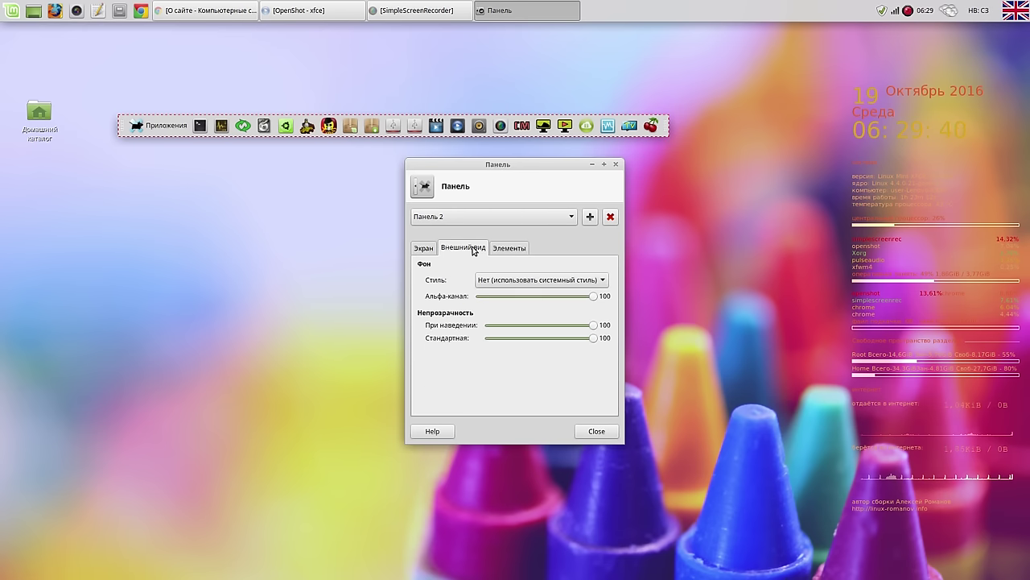
{"action": "left_click_drag", "start_coordinate": [593, 340], "coordinate": [488, 338]}
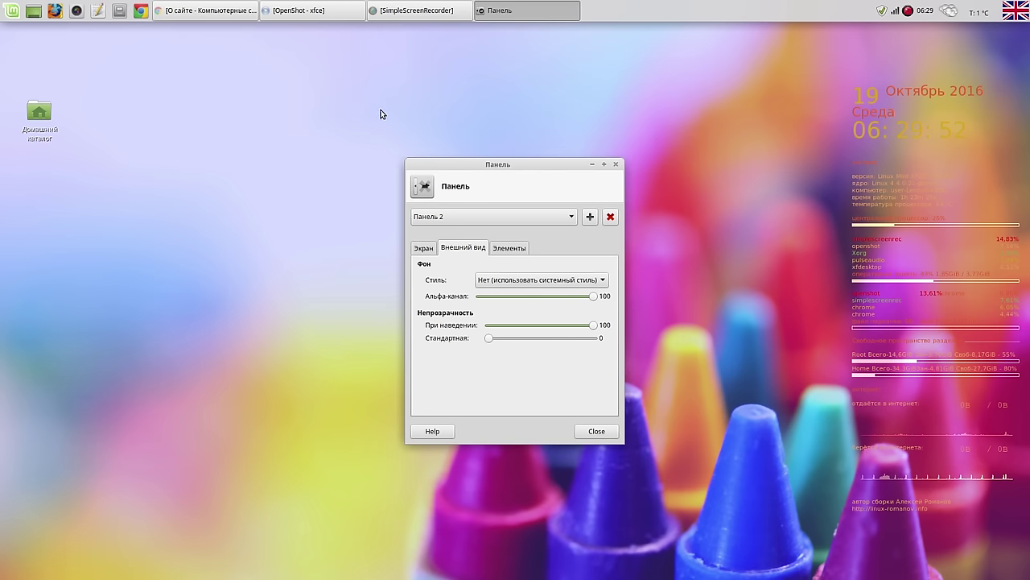
{"action": "mouse_move", "coordinate": [378, 129]}
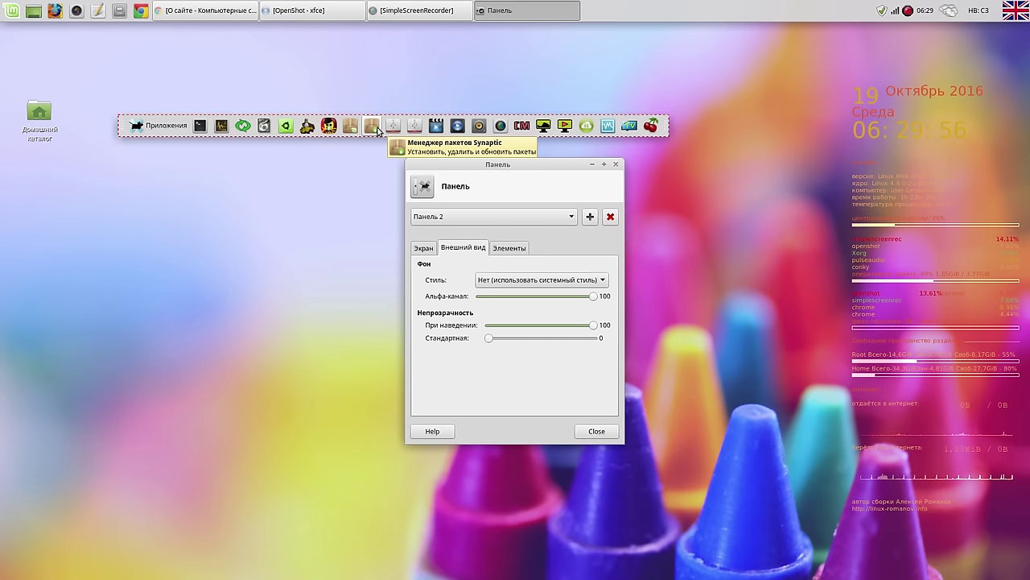
{"action": "left_click_drag", "start_coordinate": [489, 339], "coordinate": [591, 345]}
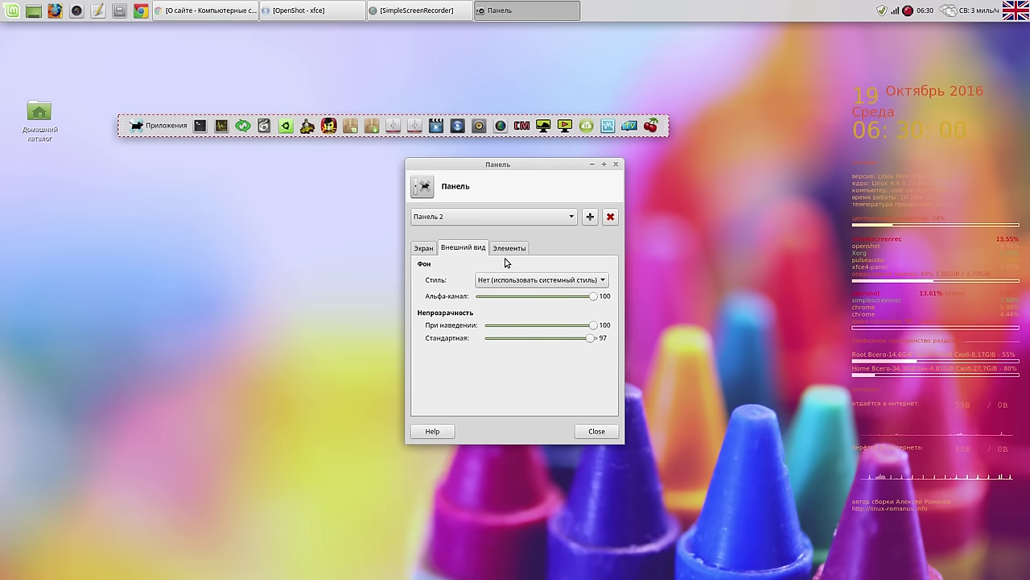
Step: Try the Боковая панель and Вертикальная modes on Панель 2 and place it as a Боковая панель along the desktop's right edge
{"action": "left_click", "coordinate": [432, 251]}
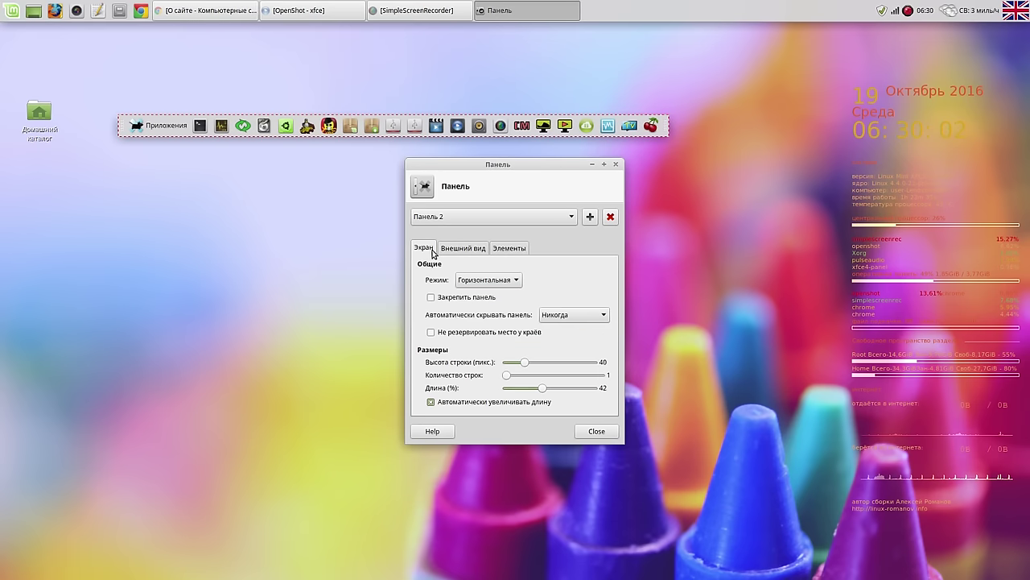
{"action": "left_click", "coordinate": [519, 282]}
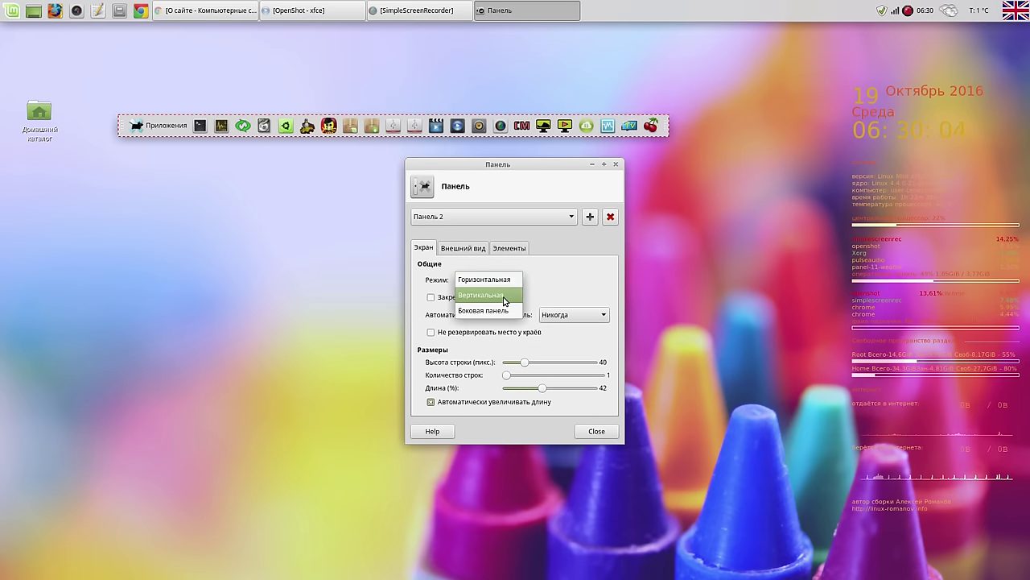
{"action": "left_click", "coordinate": [500, 311]}
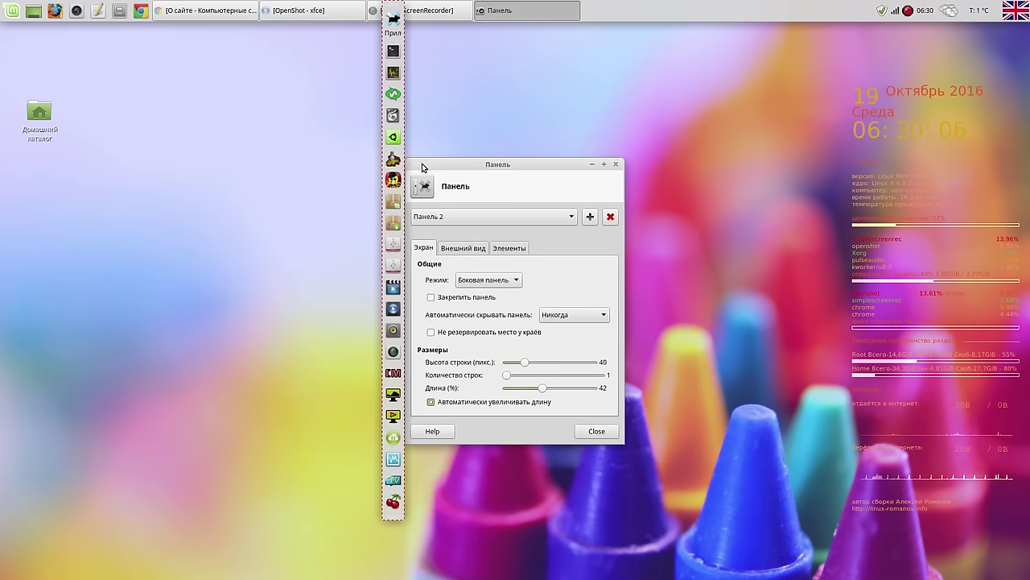
{"action": "left_click", "coordinate": [516, 281]}
{"action": "left_click", "coordinate": [506, 268]}
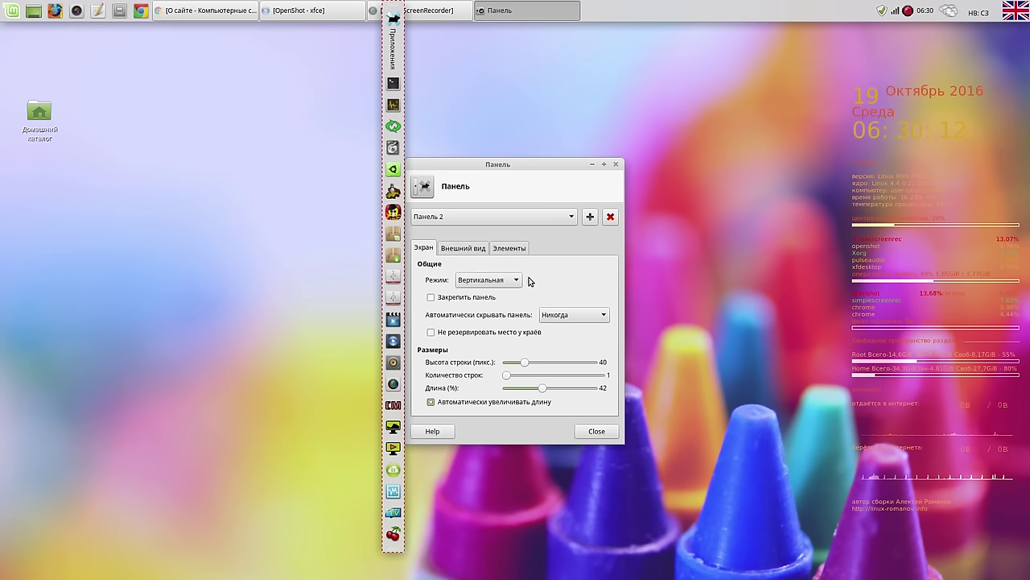
{"action": "left_click", "coordinate": [516, 281]}
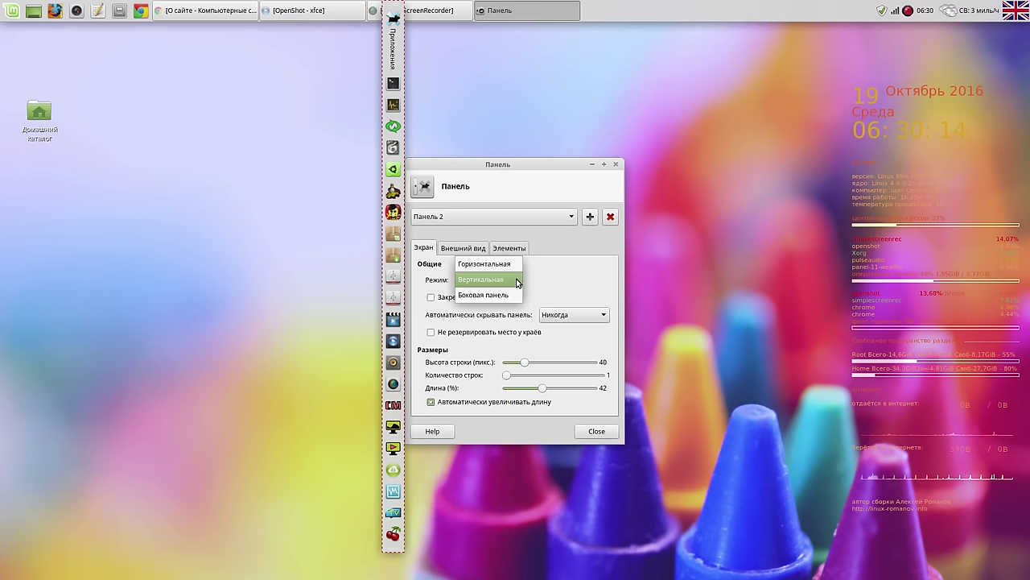
{"action": "left_click", "coordinate": [505, 294]}
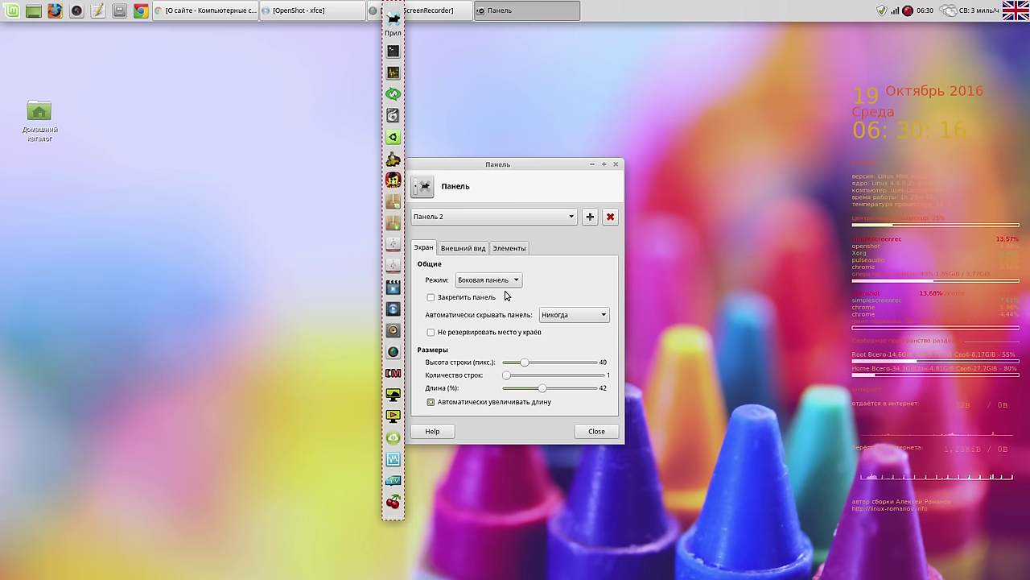
{"action": "left_click_drag", "start_coordinate": [394, 9], "coordinate": [1015, 58]}
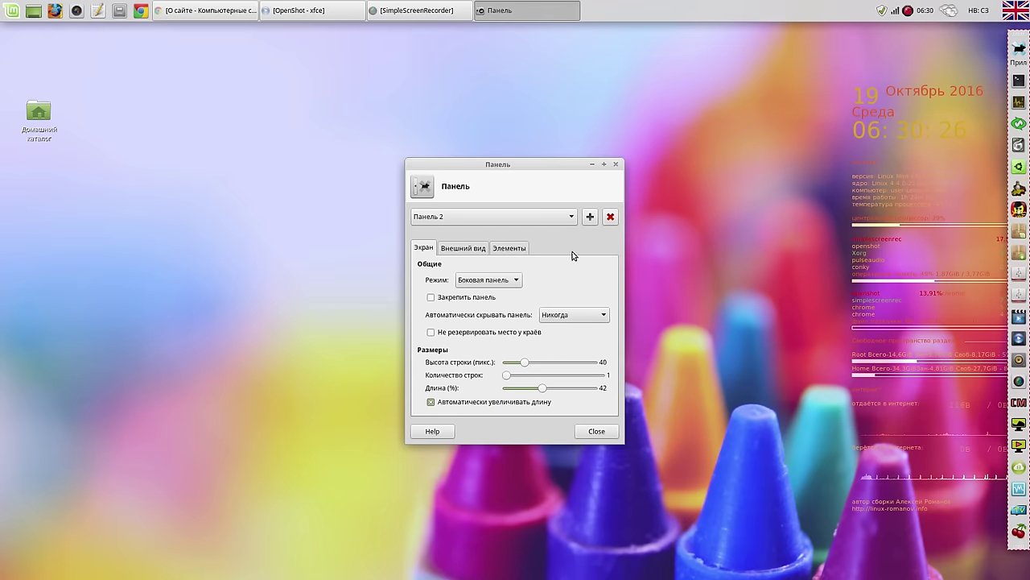
Step: Return Панель 2 to Горизонтальная mode and move it above the home folder icon on the desktop
{"action": "left_click", "coordinate": [517, 280]}
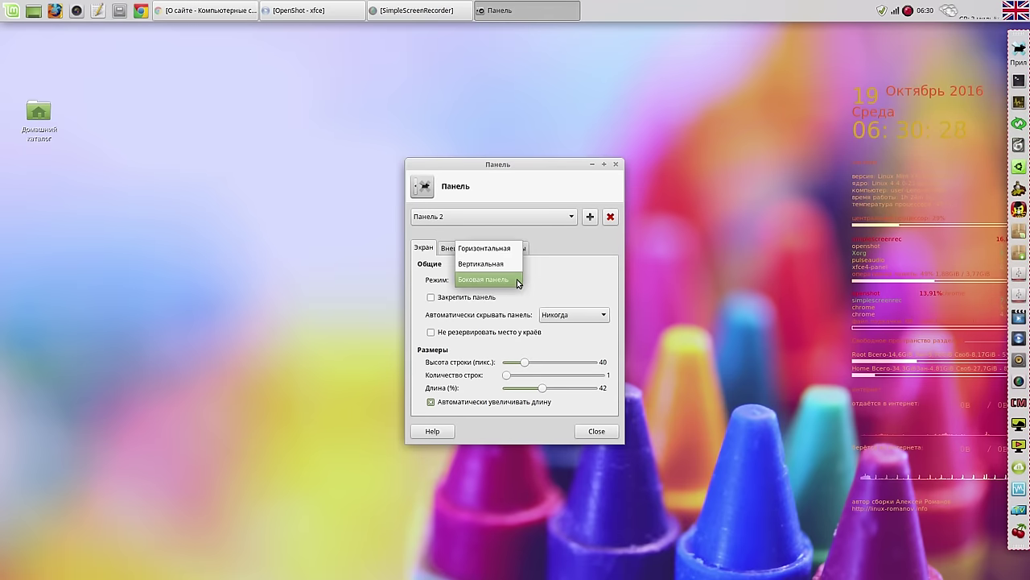
{"action": "left_click", "coordinate": [509, 248]}
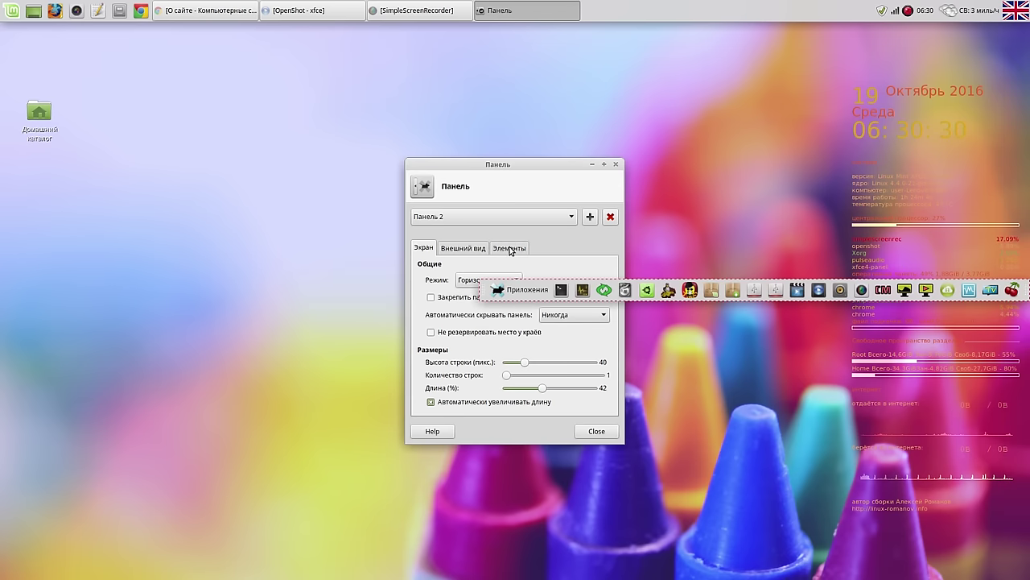
{"action": "left_click_drag", "start_coordinate": [485, 295], "coordinate": [19, 73]}
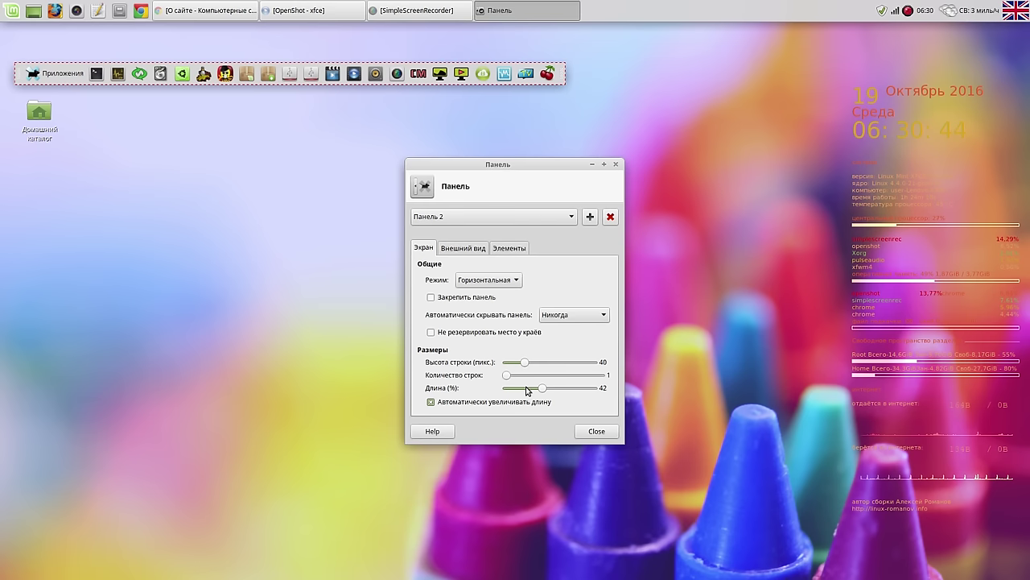
Step: Set the length of Панель 2 to 38 % and lock it in the desktop's lower-left corner
{"action": "mouse_move", "coordinate": [545, 391]}
{"action": "left_mouse_down"}
{"action": "mouse_move", "coordinate": [563, 394]}
{"action": "mouse_move", "coordinate": [536, 392]}
{"action": "left_mouse_up"}
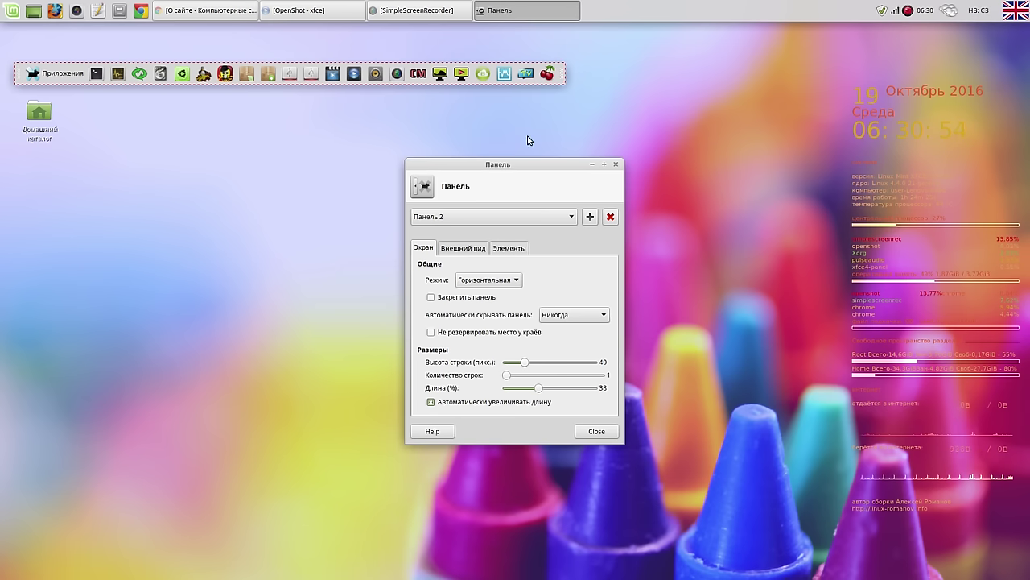
{"action": "left_click_drag", "start_coordinate": [561, 75], "coordinate": [552, 561]}
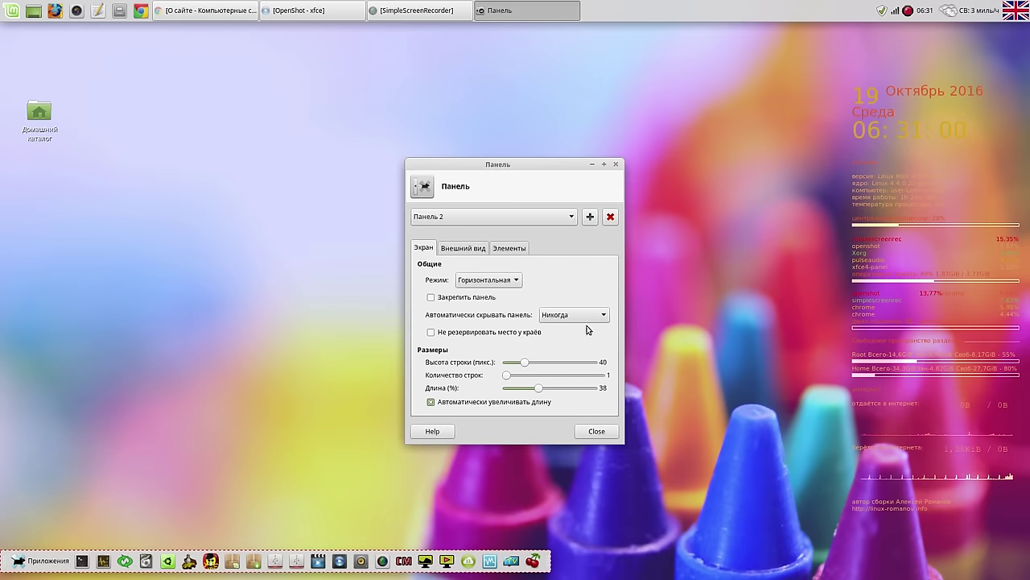
{"action": "left_click", "coordinate": [432, 297]}
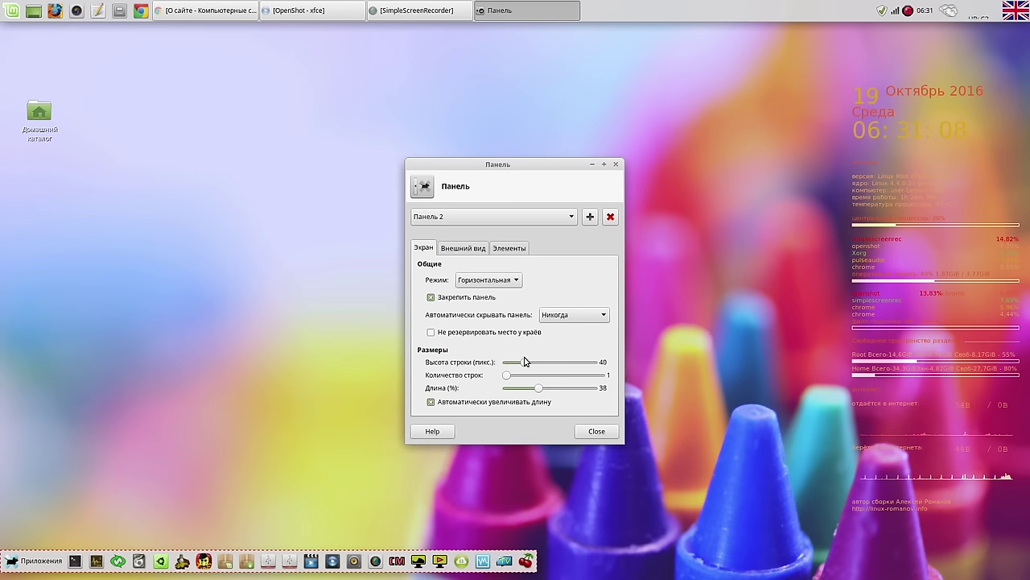
Step: Set the standard opacity of Панель 2 to 0 and close the panel settings
{"action": "left_click", "coordinate": [469, 251]}
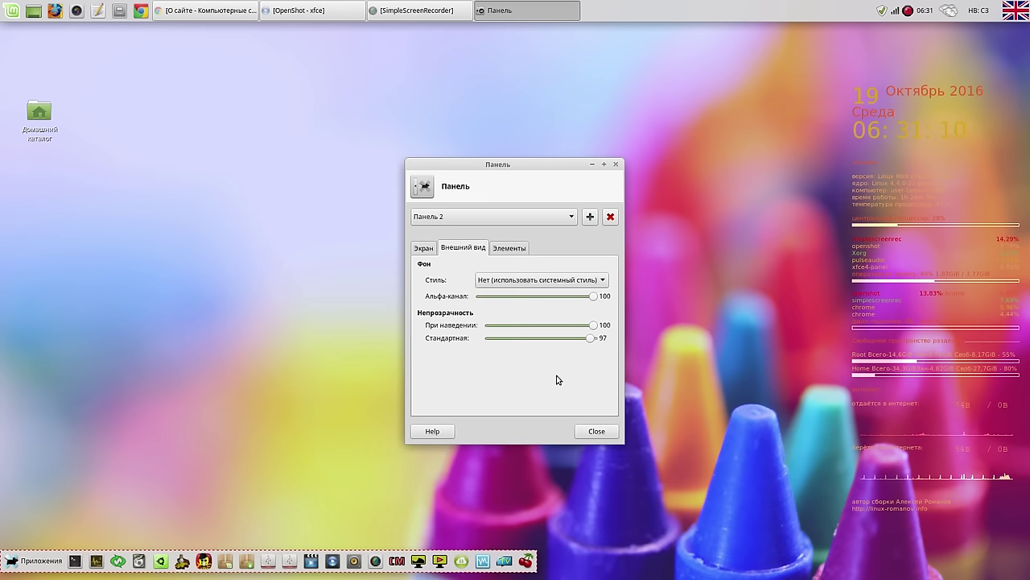
{"action": "left_click_drag", "start_coordinate": [590, 345], "coordinate": [486, 342]}
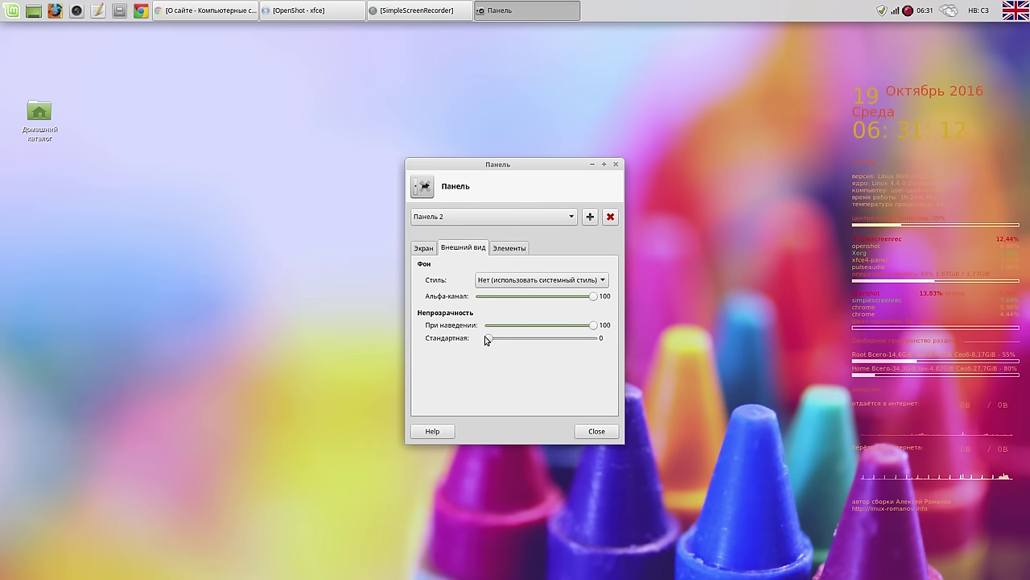
{"action": "left_click", "coordinate": [596, 431]}
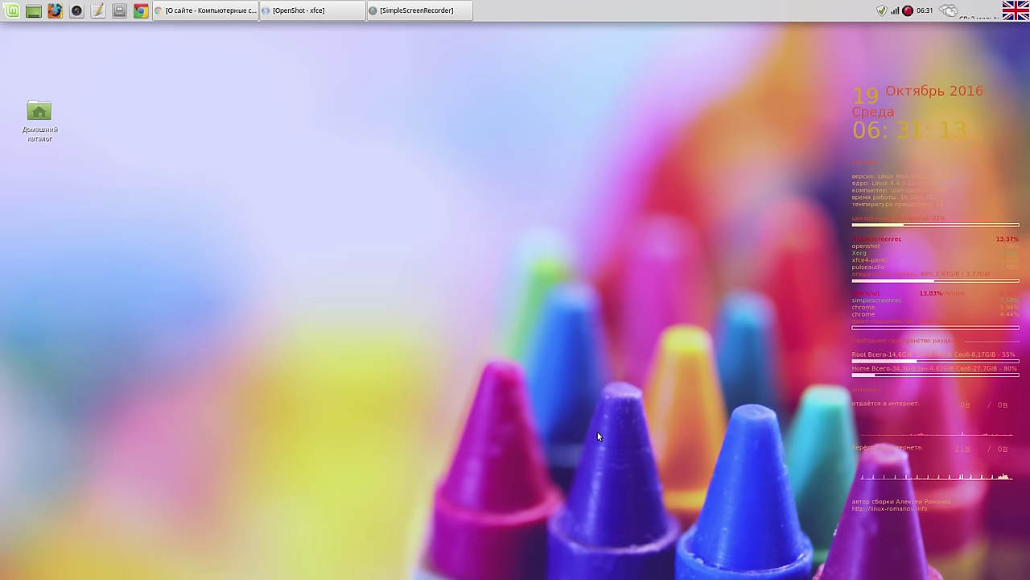
Step: Make Панель 1 fully transparent in its standard state, close the settings, and check that both panels reappear under the pointer
{"action": "right_click", "coordinate": [687, 8]}
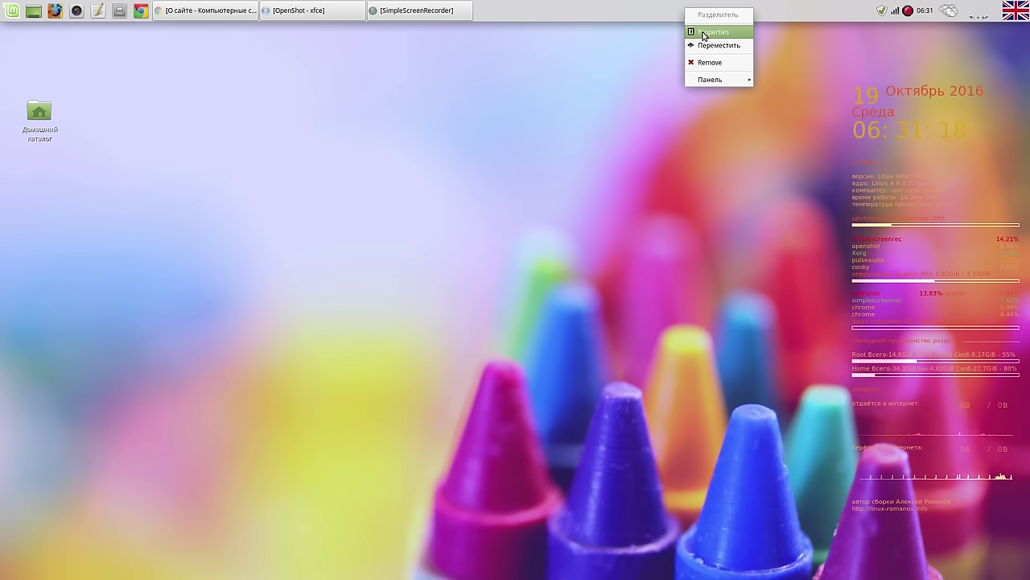
{"action": "mouse_move", "coordinate": [714, 79]}
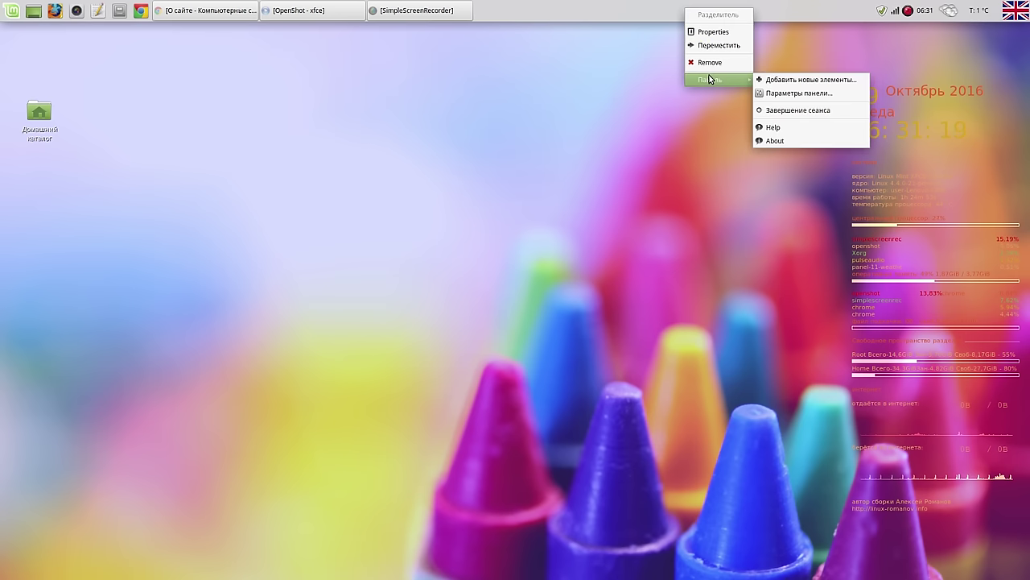
{"action": "left_click", "coordinate": [800, 93]}
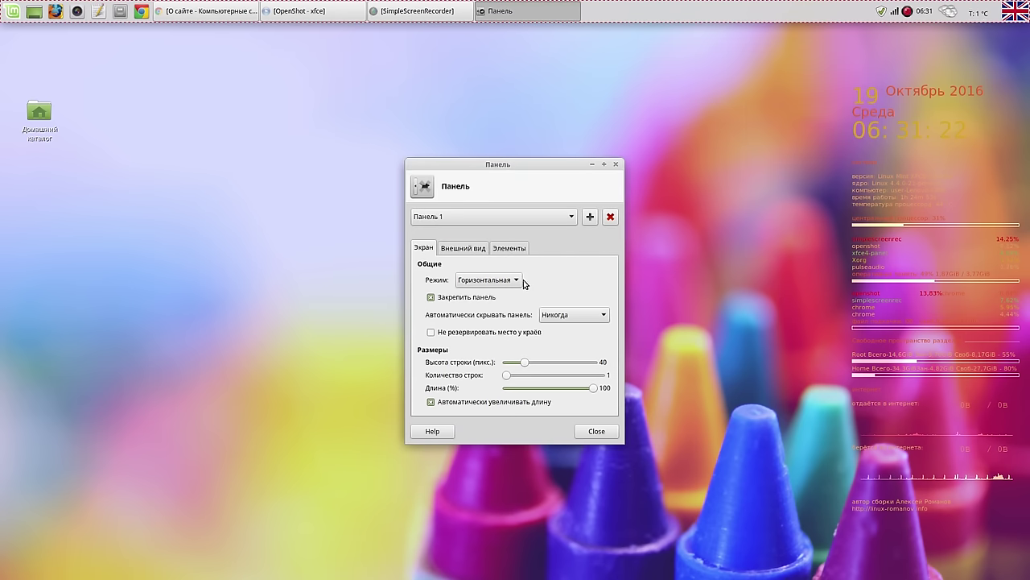
{"action": "left_click", "coordinate": [475, 248]}
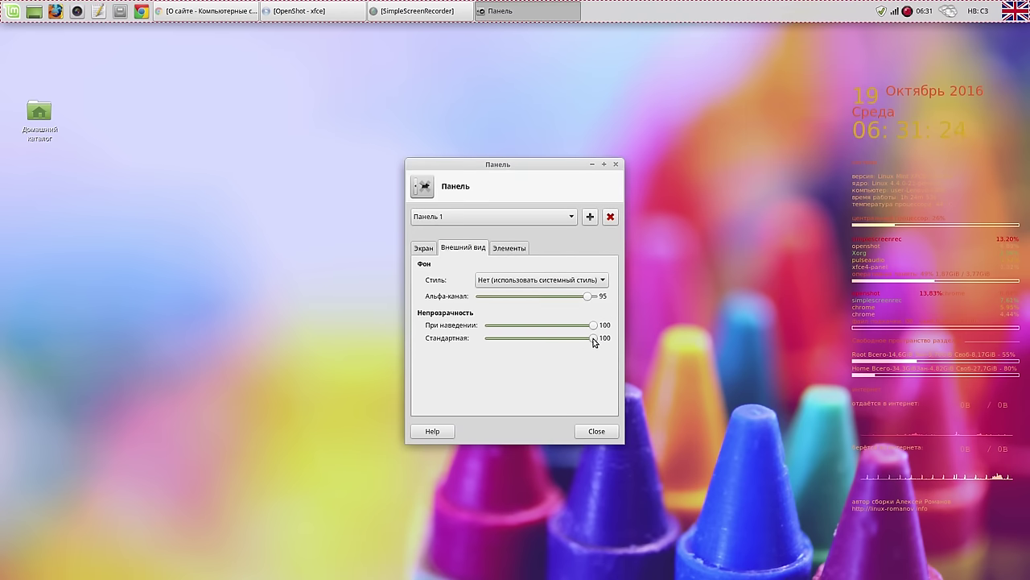
{"action": "left_click_drag", "start_coordinate": [593, 338], "coordinate": [492, 346]}
{"action": "left_click", "coordinate": [589, 430]}
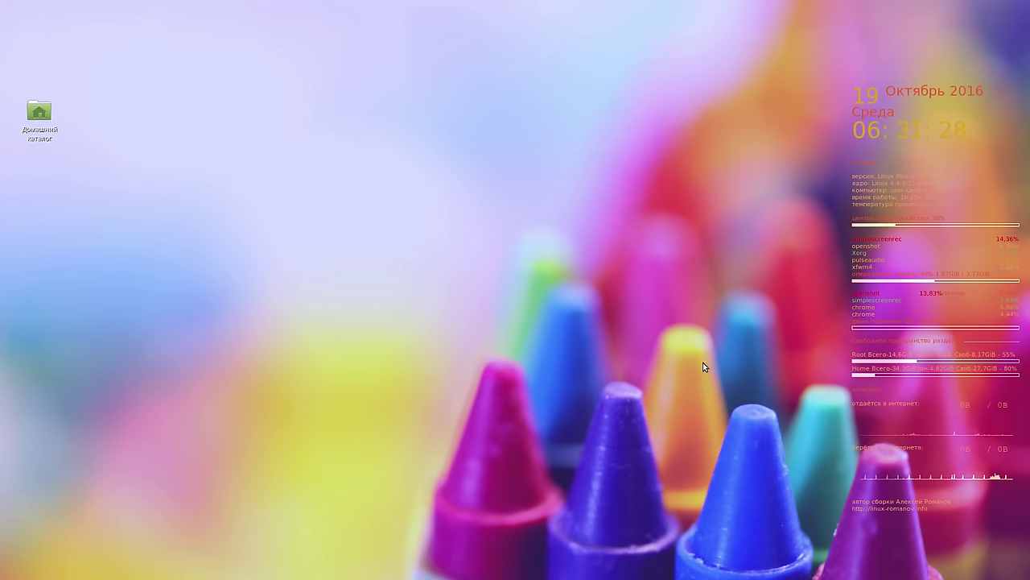
{"action": "mouse_move", "coordinate": [622, 4]}
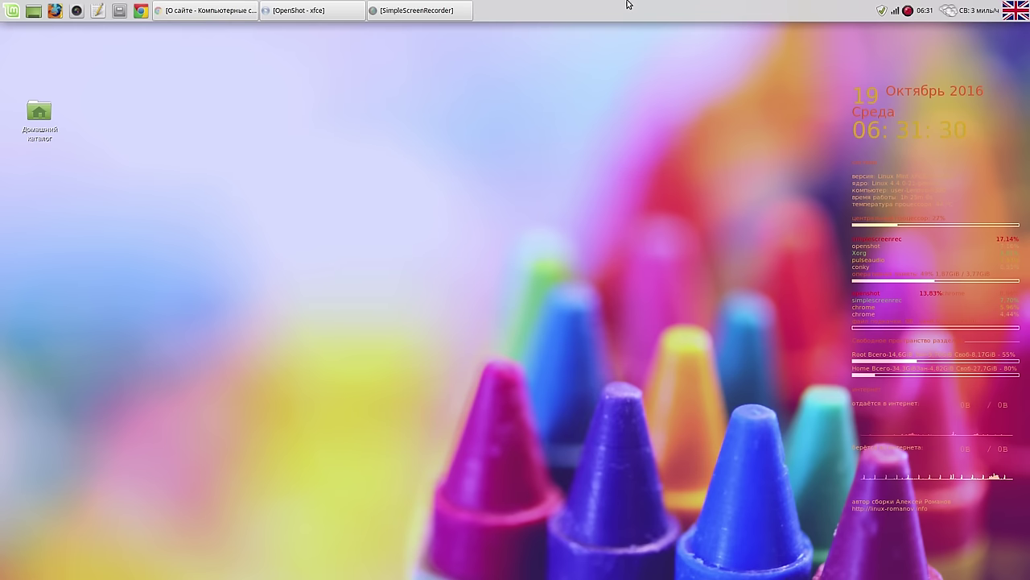
{"action": "mouse_move", "coordinate": [270, 573]}
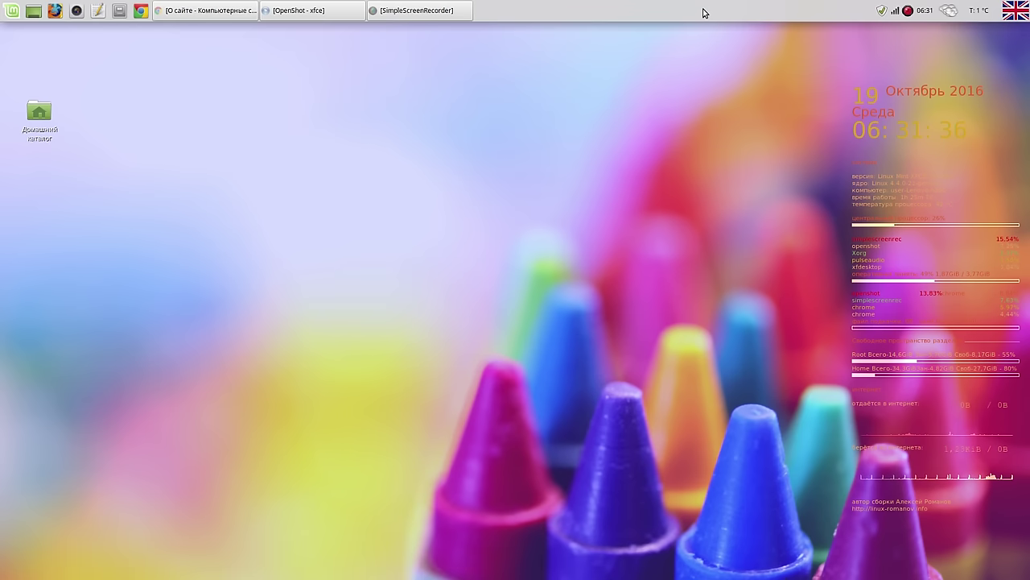
Step: Restore the standard opacity of Панель 1 to its maximum and close the panel settings
{"action": "right_click", "coordinate": [703, 13]}
{"action": "mouse_move", "coordinate": [741, 79]}
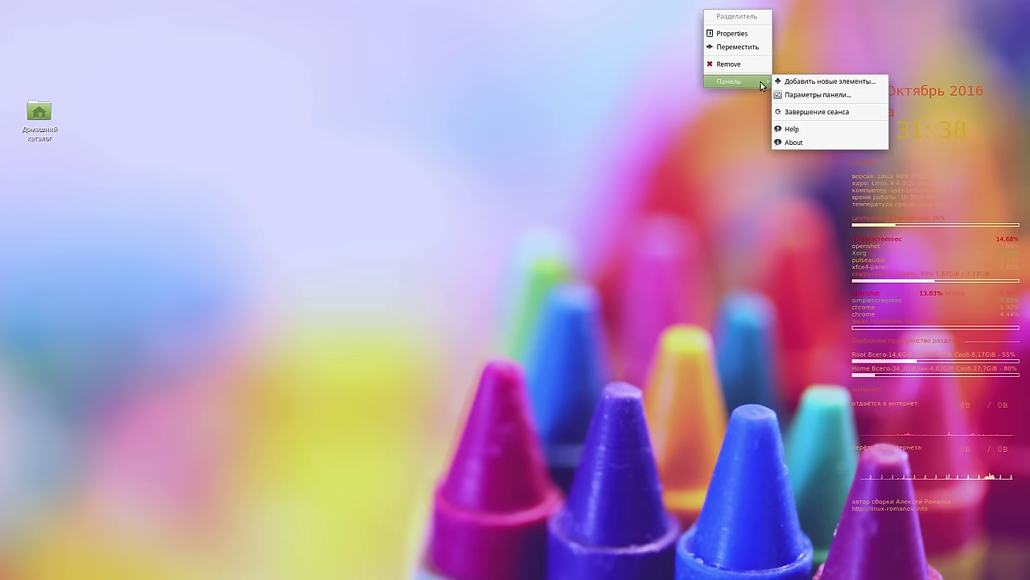
{"action": "left_click", "coordinate": [806, 95]}
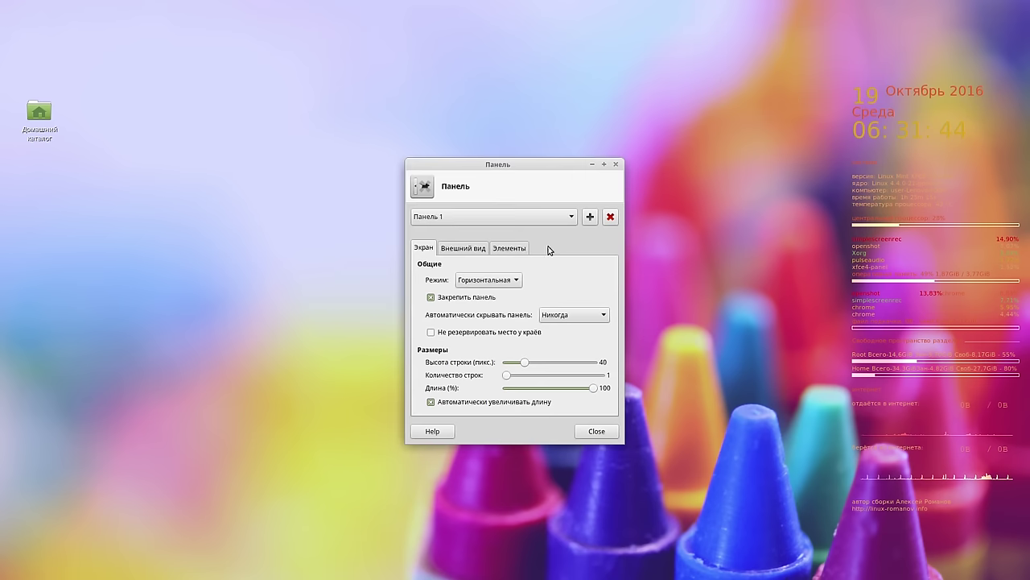
{"action": "left_click", "coordinate": [477, 249]}
{"action": "left_click_drag", "start_coordinate": [488, 342], "coordinate": [596, 355]}
{"action": "left_click", "coordinate": [595, 431]}
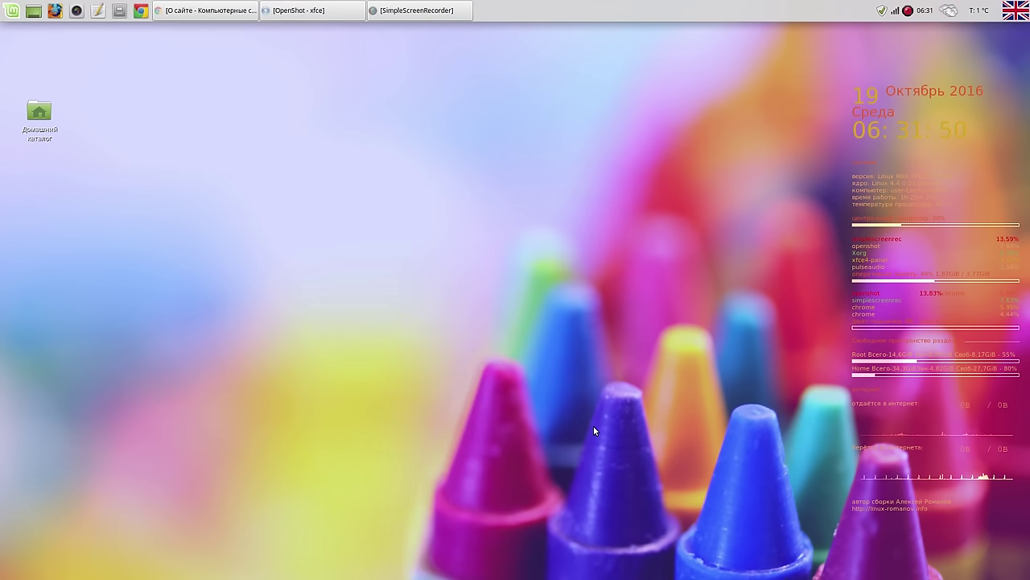
Step: Set the standard opacity of the hidden Панель 2 to 100 and close the panel settings
{"action": "mouse_move", "coordinate": [289, 568]}
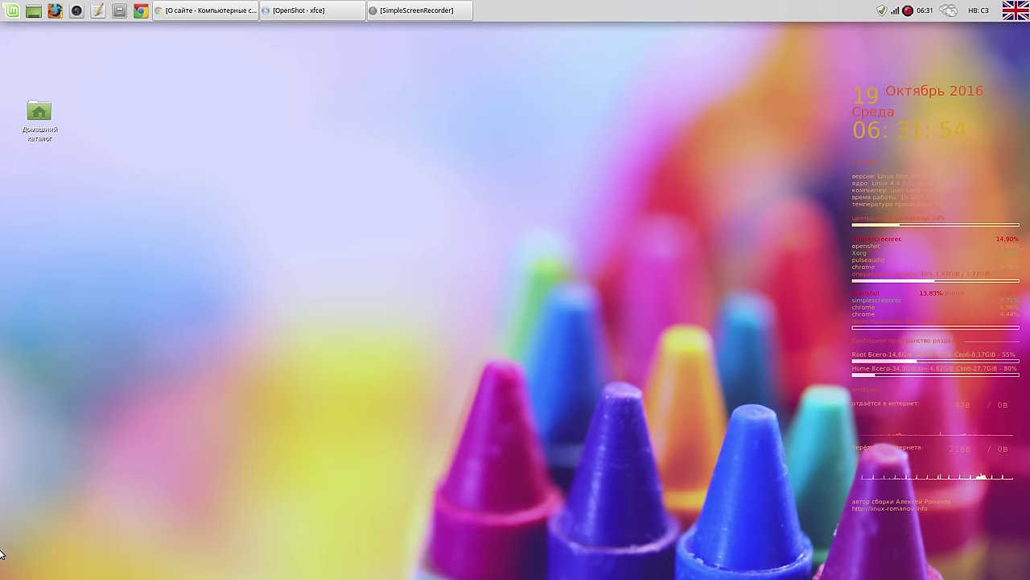
{"action": "right_click", "coordinate": [6, 563]}
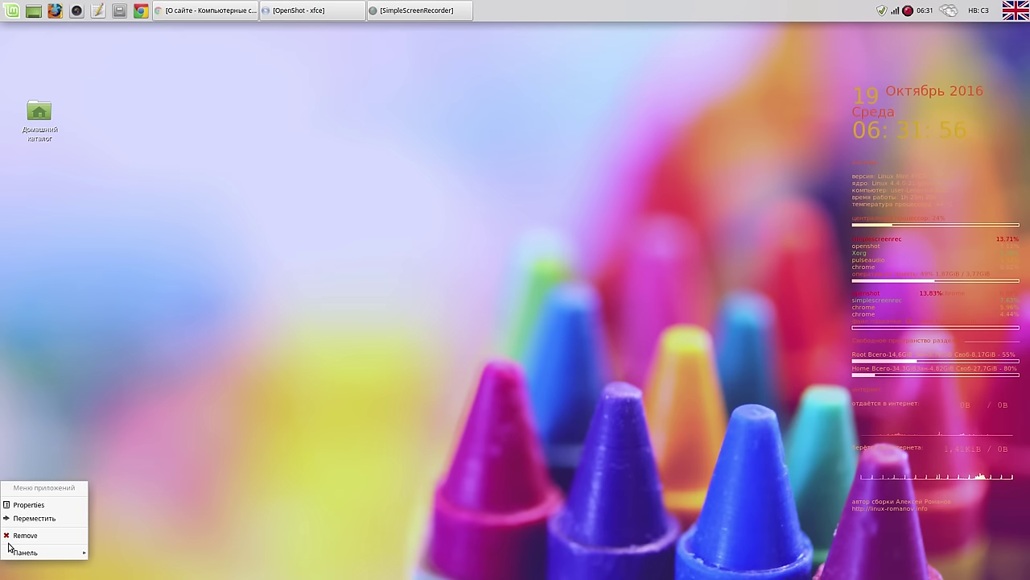
{"action": "left_click", "coordinate": [133, 524]}
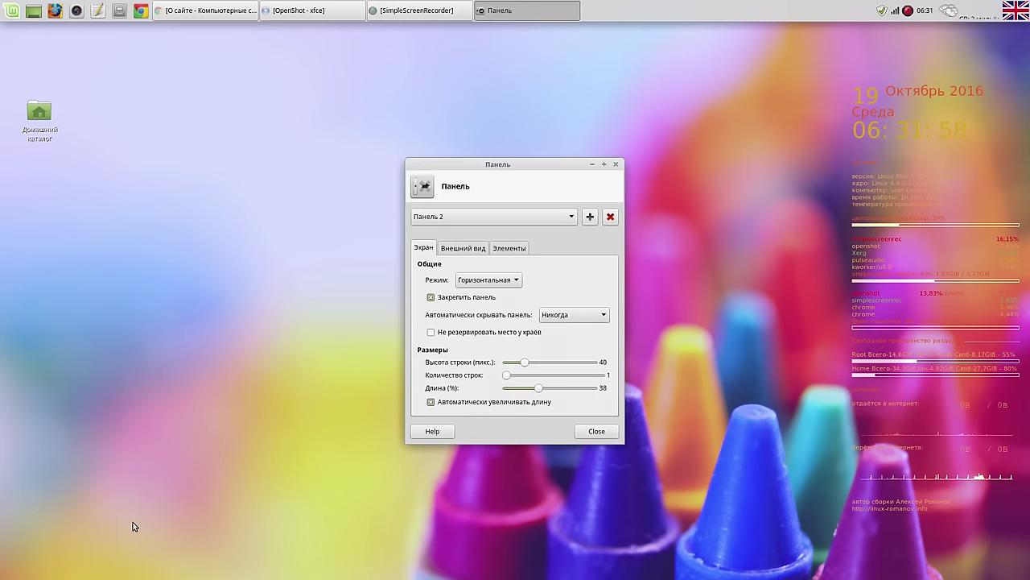
{"action": "left_click", "coordinate": [466, 249]}
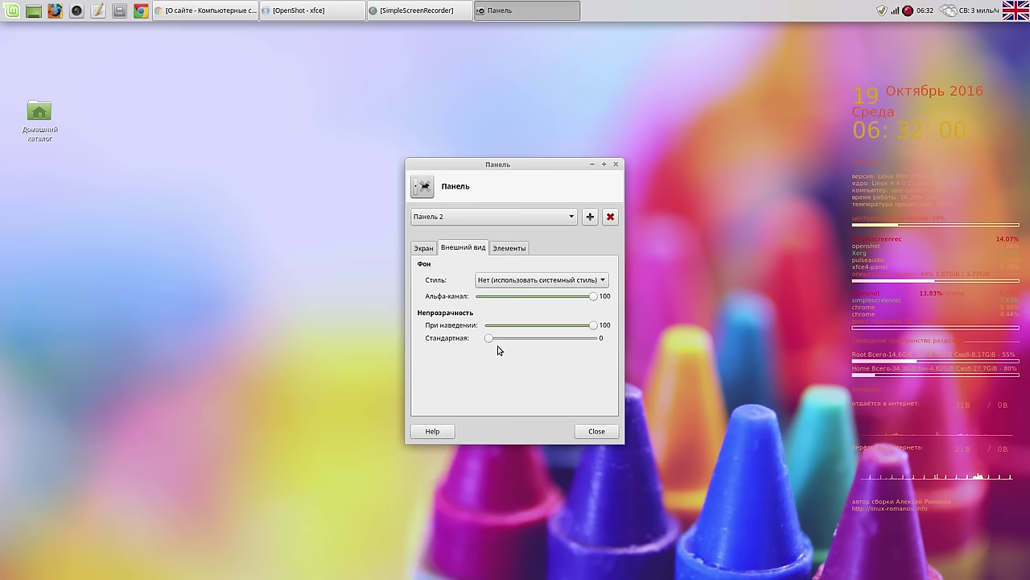
{"action": "left_click_drag", "start_coordinate": [489, 339], "coordinate": [597, 342]}
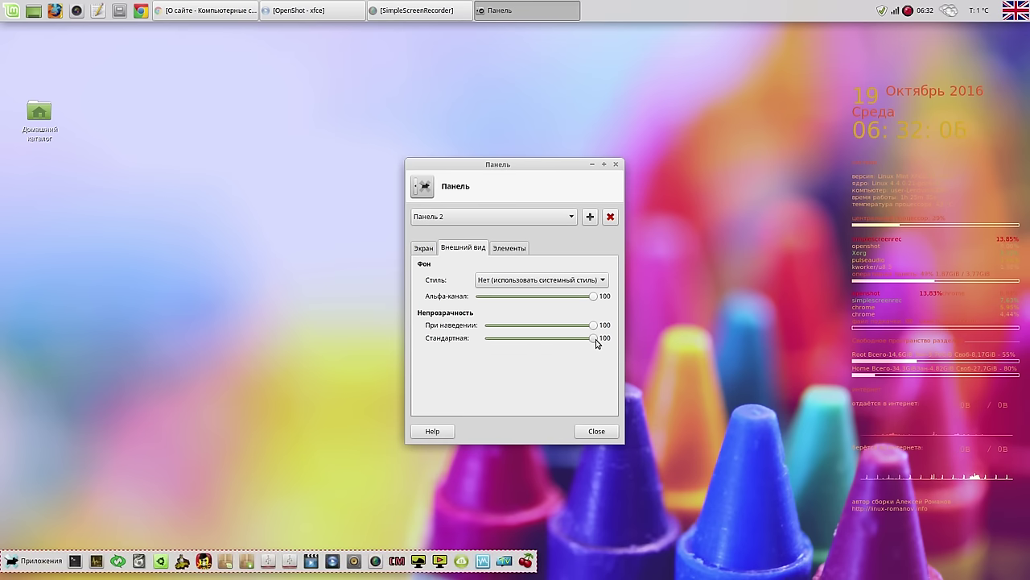
{"action": "left_click", "coordinate": [594, 432]}
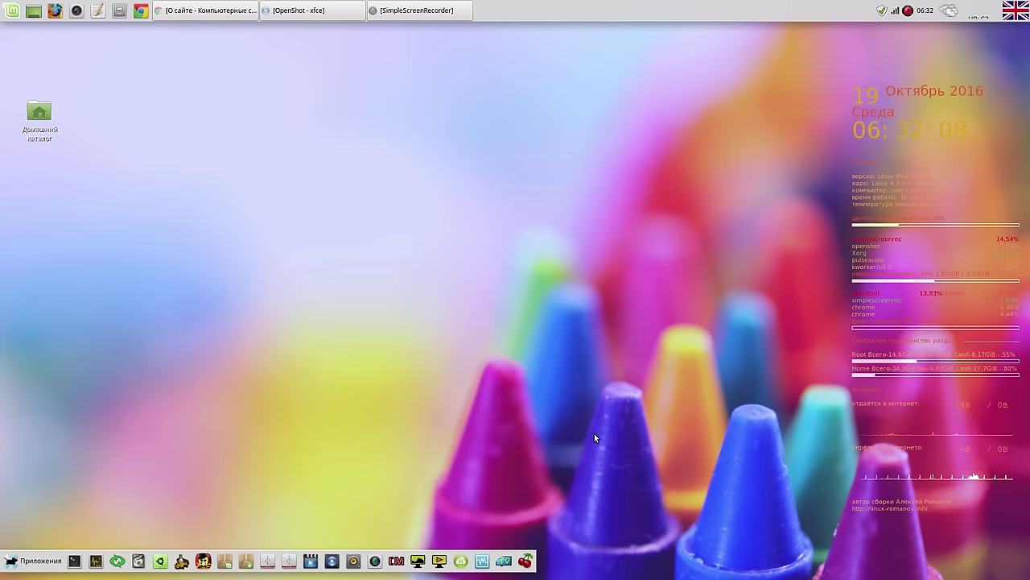